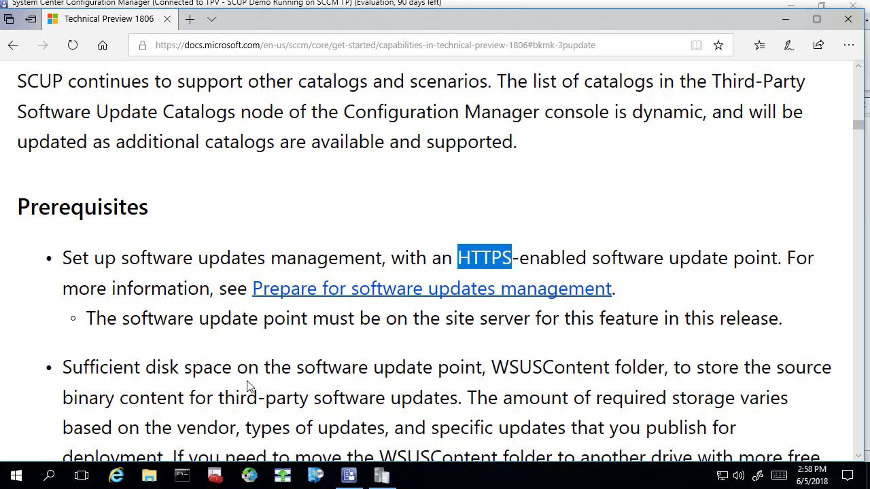
Open the Software Update Point component properties for the TPV primary site in the Configuration Manager console.
left_click(790, 25)
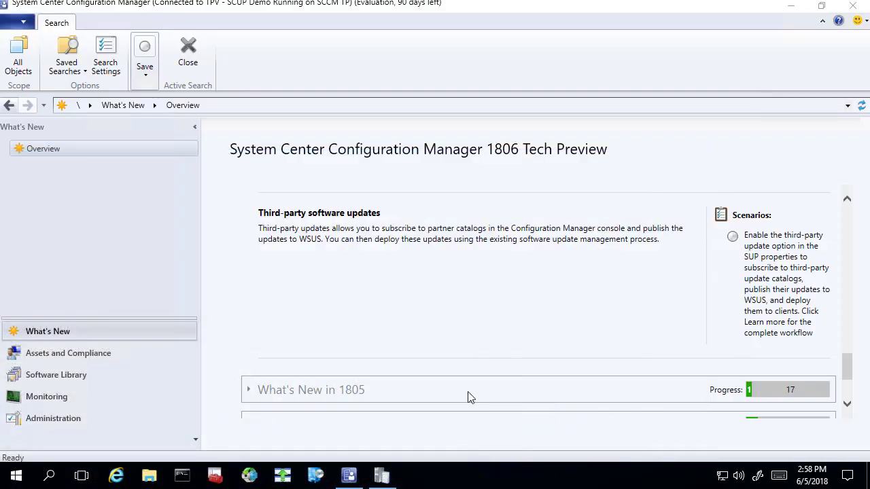
left_click(64, 418)
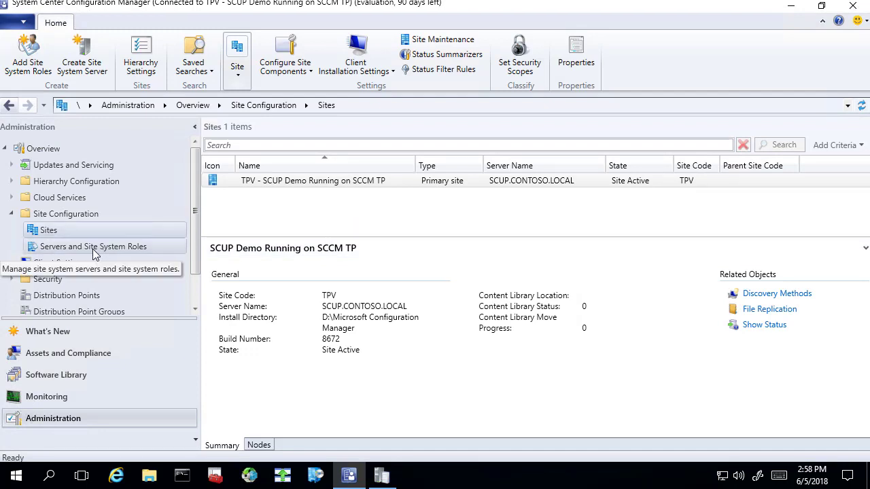
left_click(275, 185)
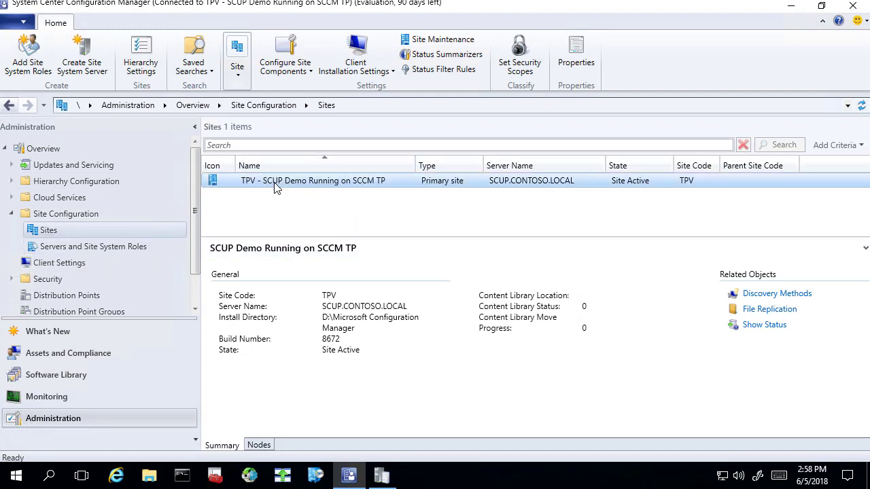
right_click(275, 188)
mouse_move(210, 347)
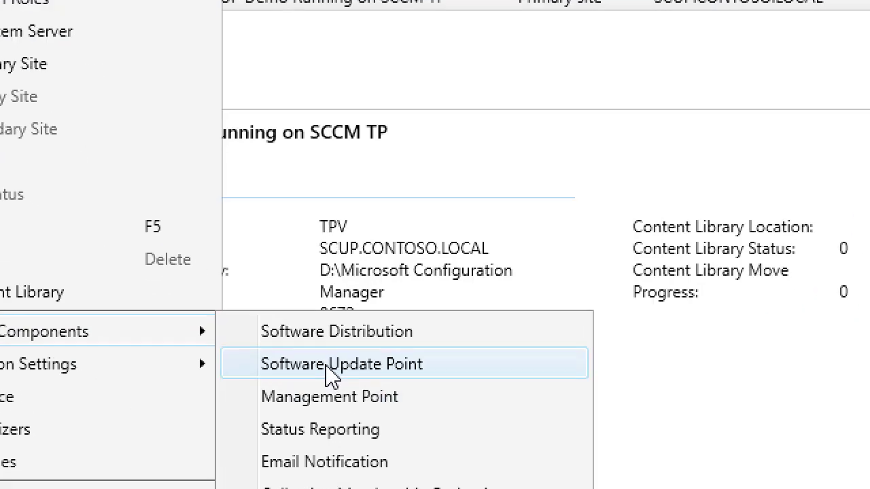
left_click(331, 374)
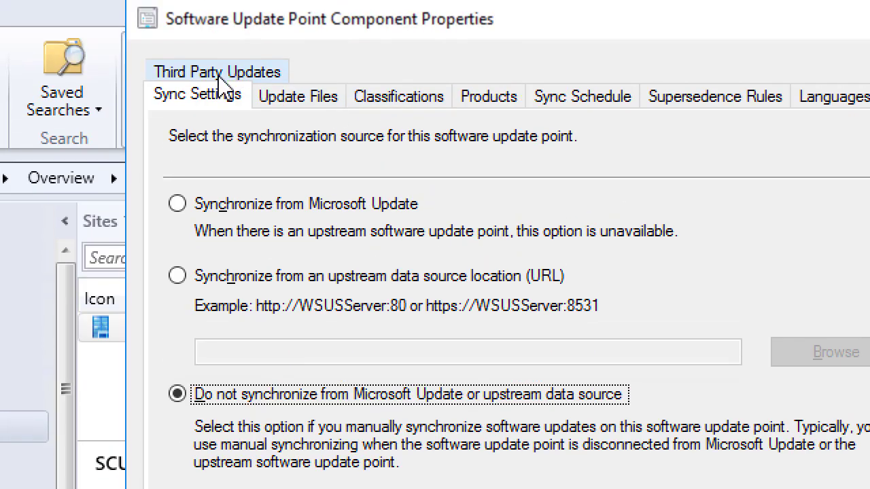
Enable third-party software updates with Configuration Manager managing the WSUS signing certificate, and save the component properties.
left_click(218, 75)
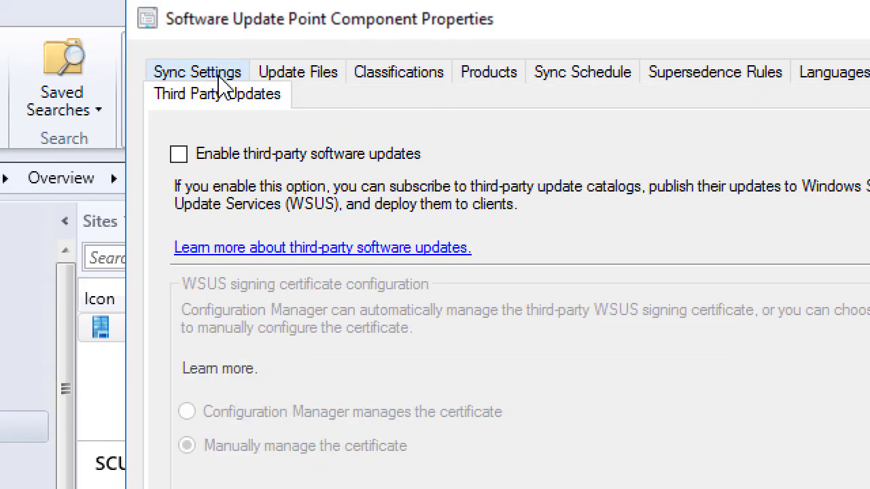
left_click(272, 155)
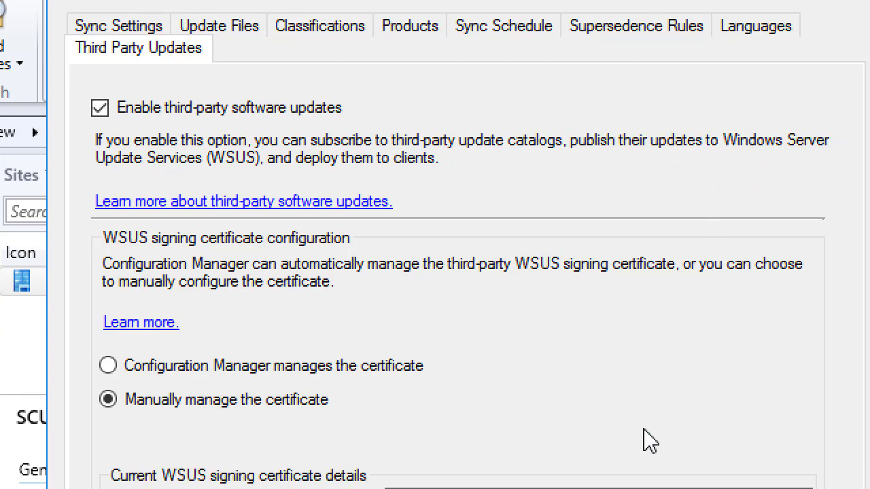
left_click(356, 226)
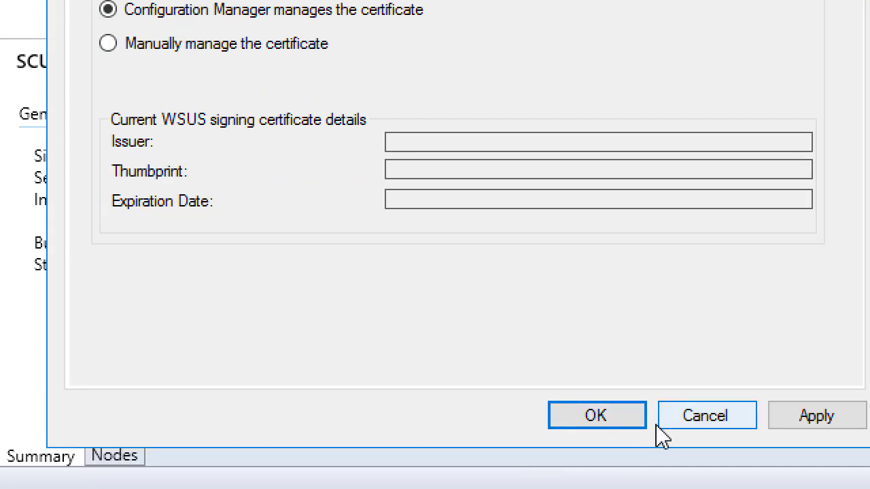
left_click(604, 421)
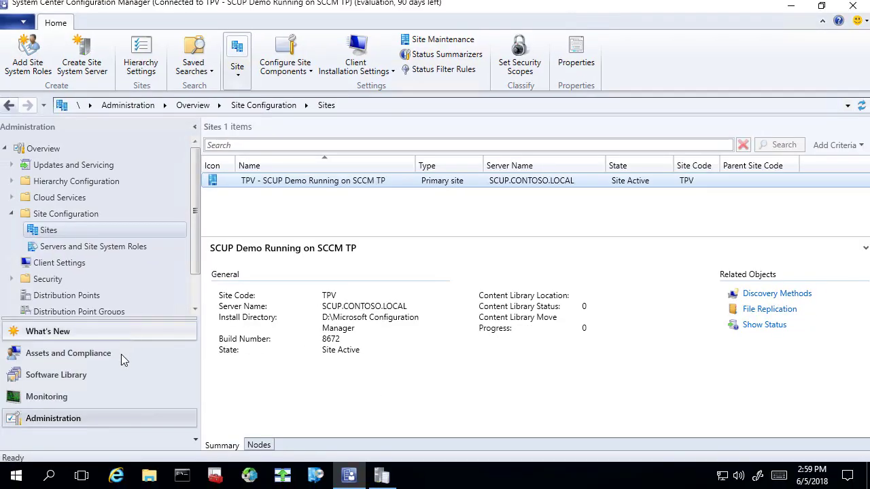
Run a site-wide synchronization of software updates from All Software Updates in the Software Library.
left_click(113, 374)
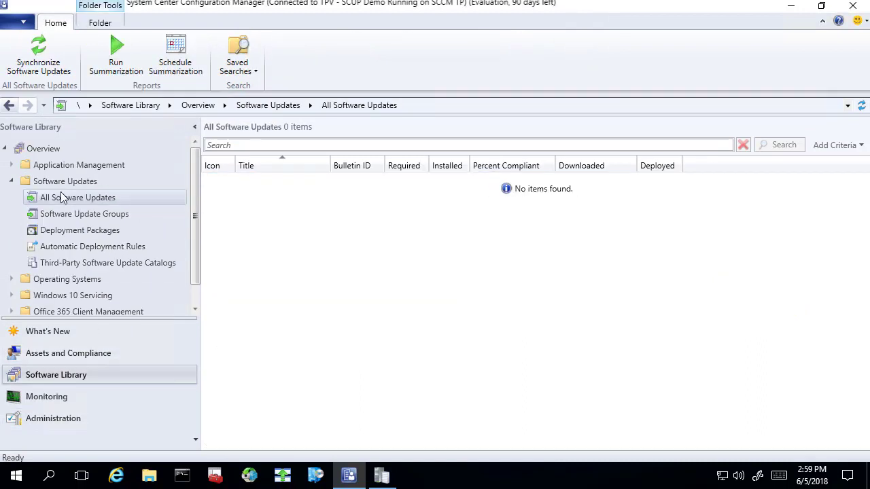
left_click(42, 71)
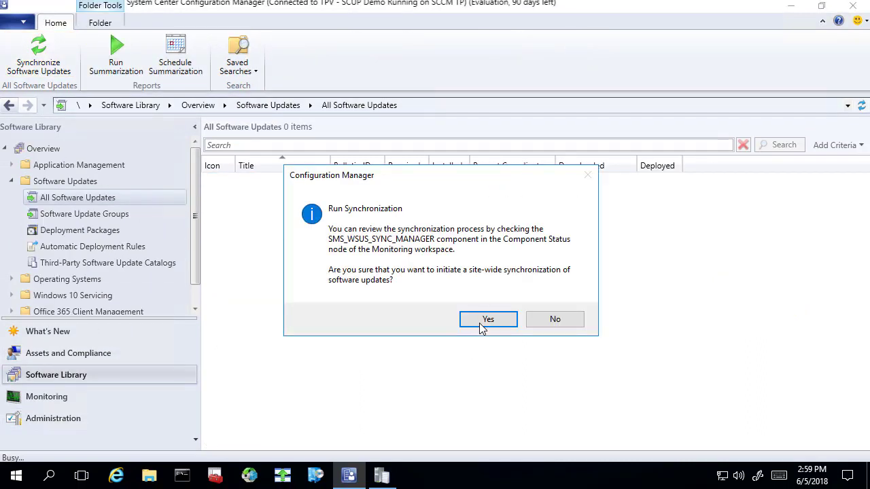
left_click(486, 323)
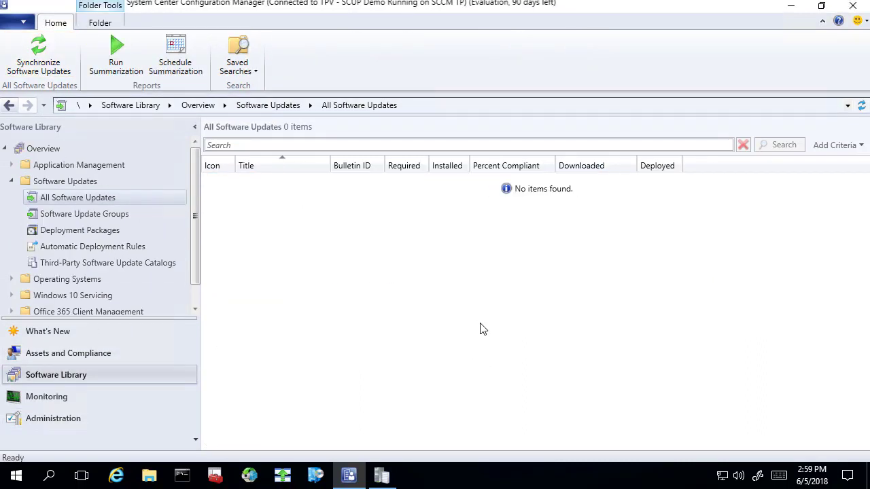
Switch to the Trace Log Tool and examine the WSUS signing certificate entries in wsyncmgr.log.
left_click(790, 7)
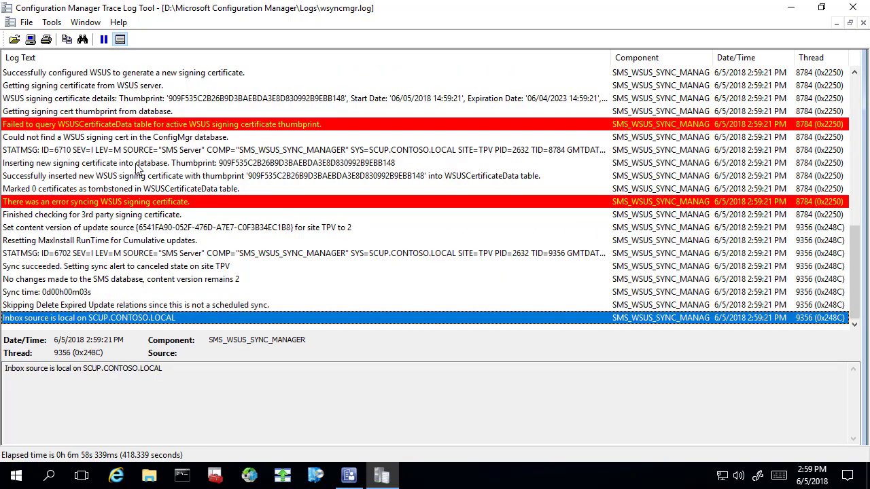
left_click(120, 116)
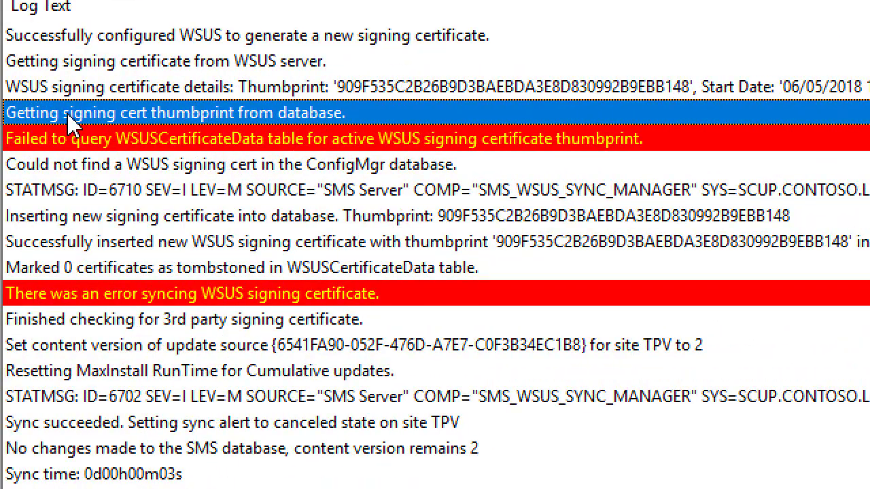
scroll(71, 129, "up", 1)
left_click(108, 140)
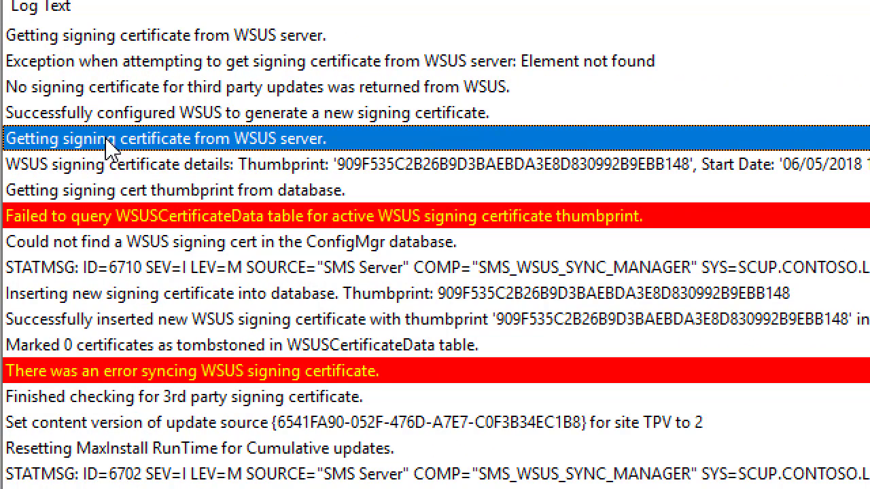
left_click(192, 168)
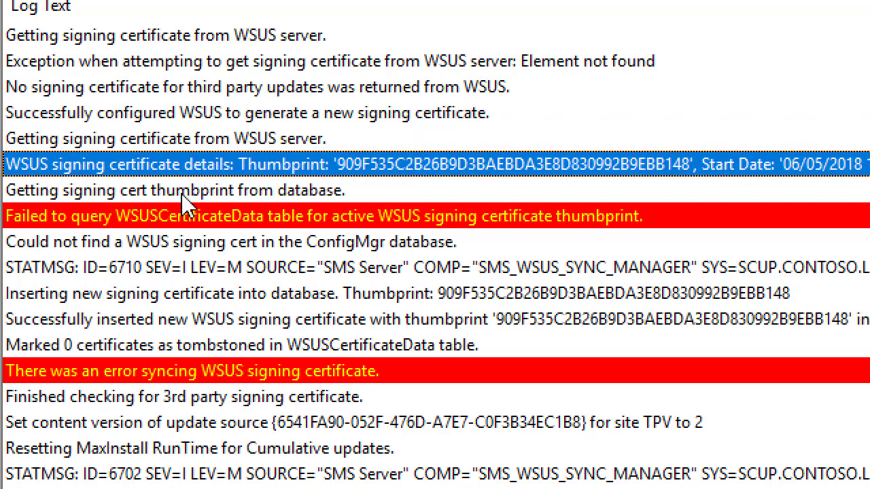
left_click(185, 194)
scroll(185, 194, "down", 1)
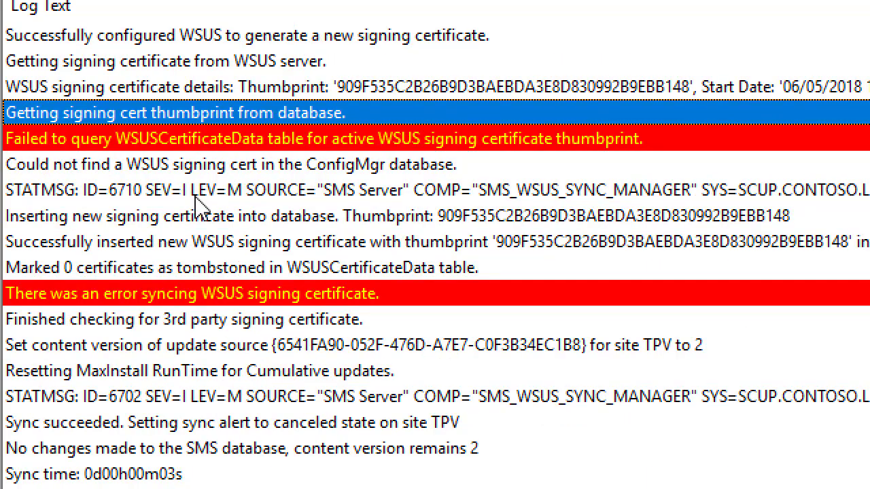
left_click(192, 247)
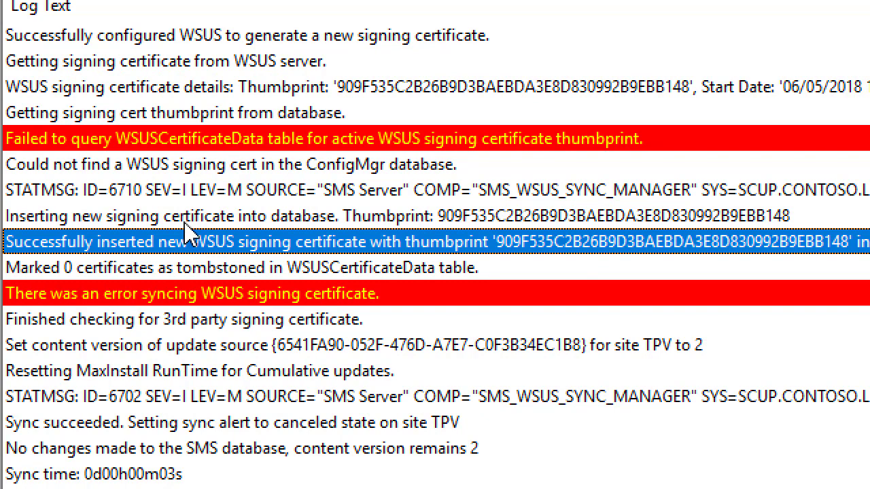
left_click(183, 144)
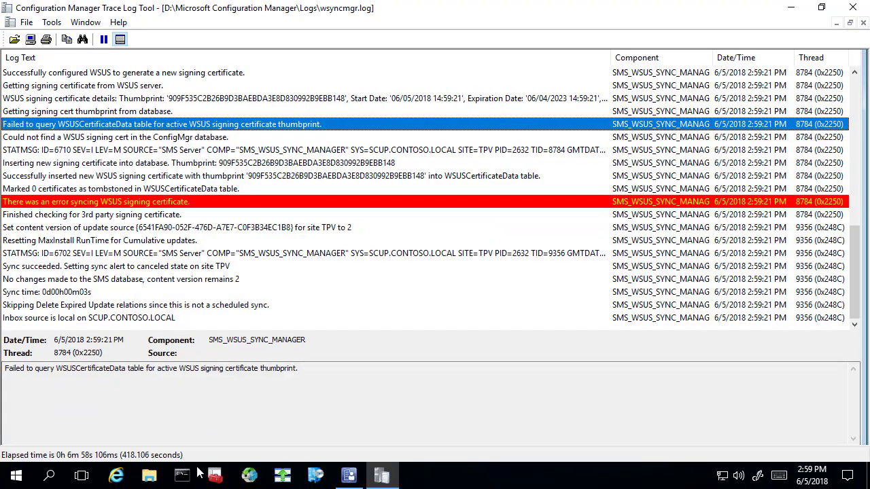
Open the local computer Certificates console and inspect the signing certificate in the WSUS certificate store.
left_click(214, 475)
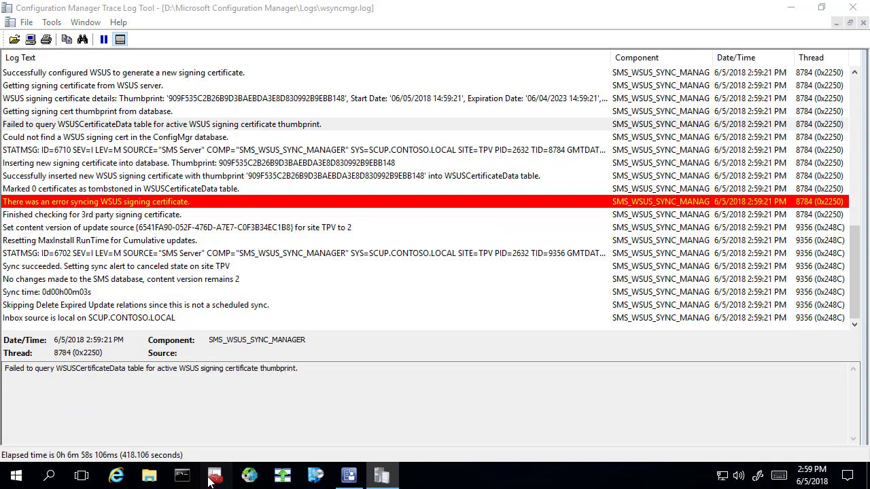
left_click(326, 331)
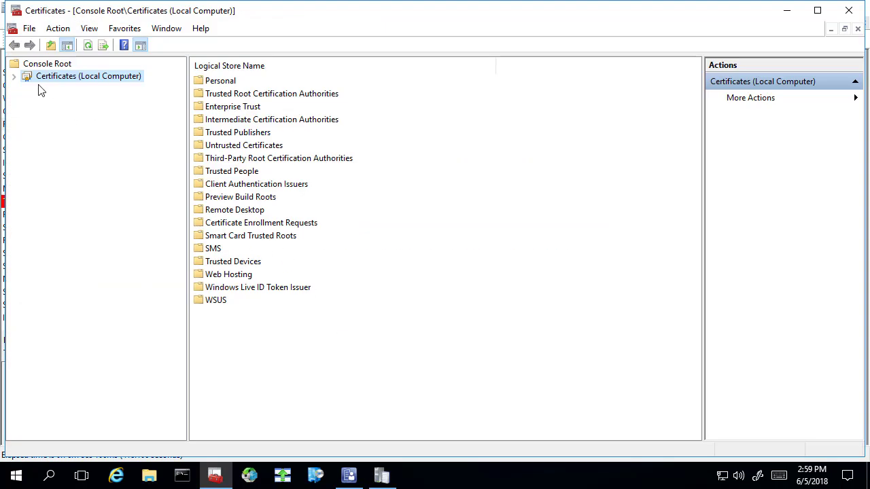
left_click(15, 78)
double_click(61, 299)
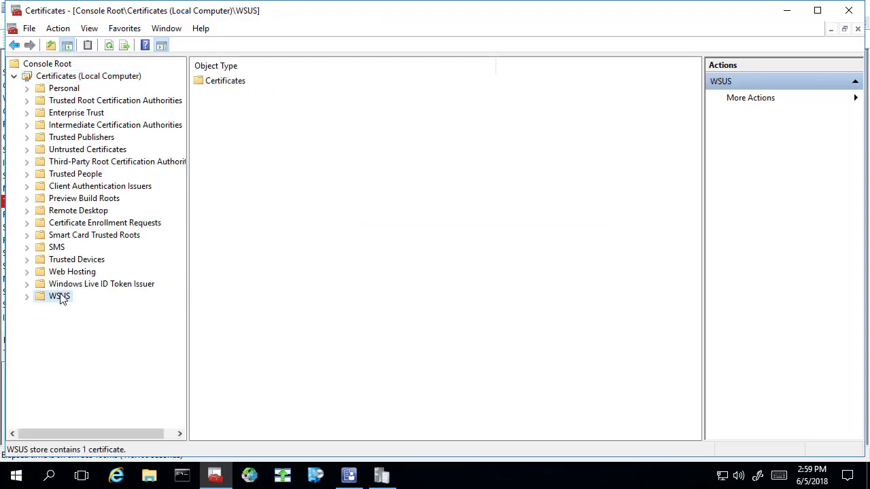
left_click(73, 311)
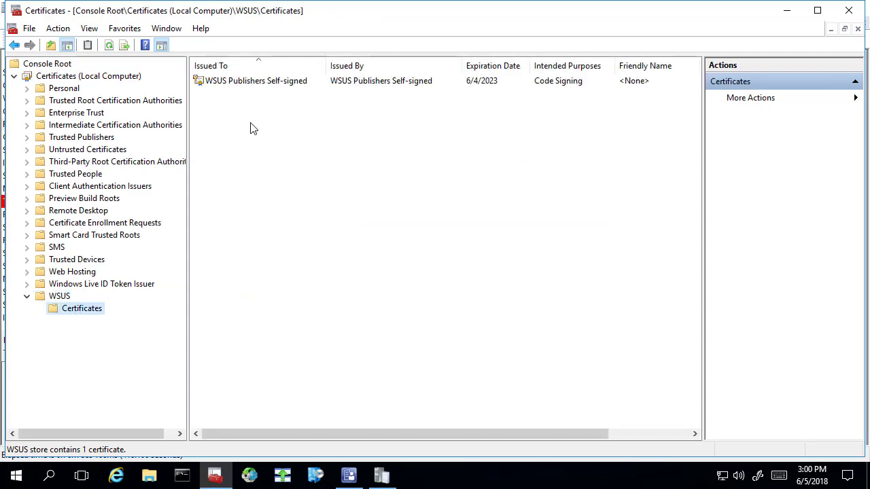
left_click(259, 85)
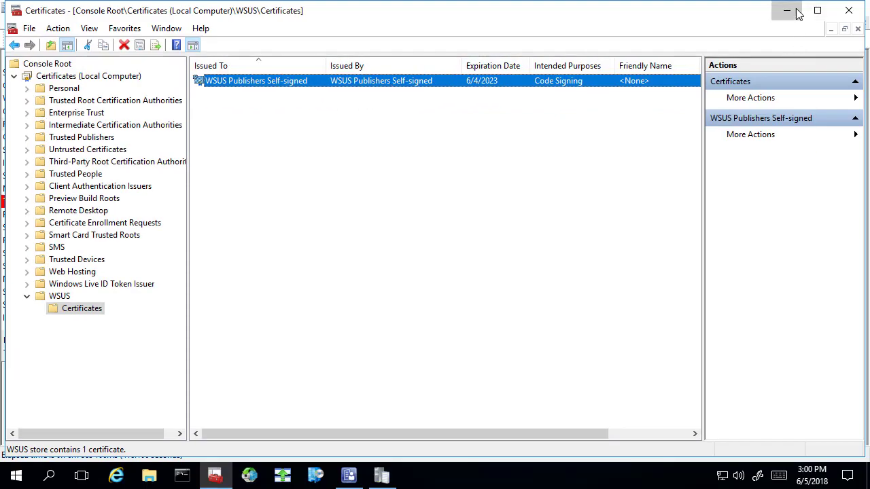
left_click(789, 11)
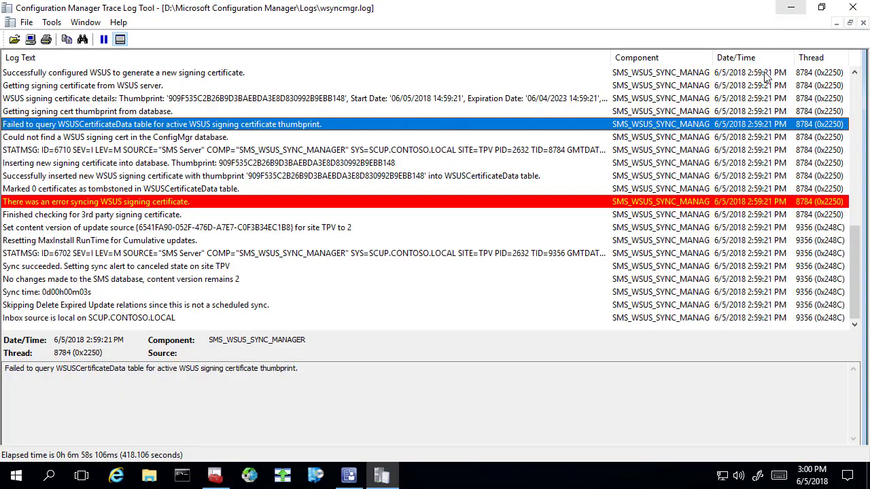
Return to the Configuration Manager console, show the Third-Party Software Update Catalogs and widen the Name column.
left_click(350, 475)
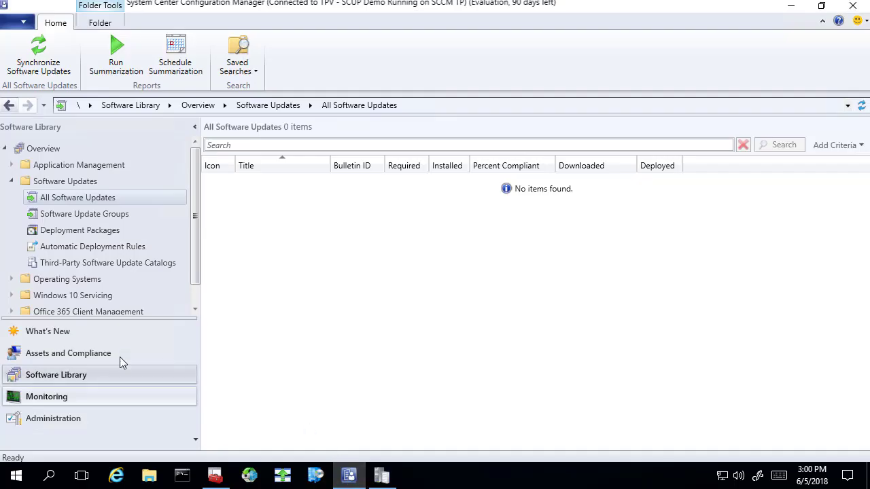
left_click(102, 263)
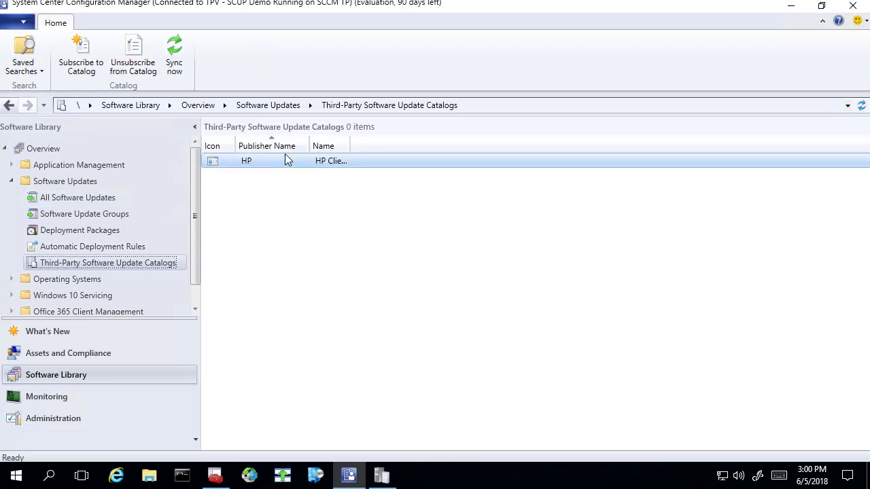
left_click_drag(350, 146, 478, 170)
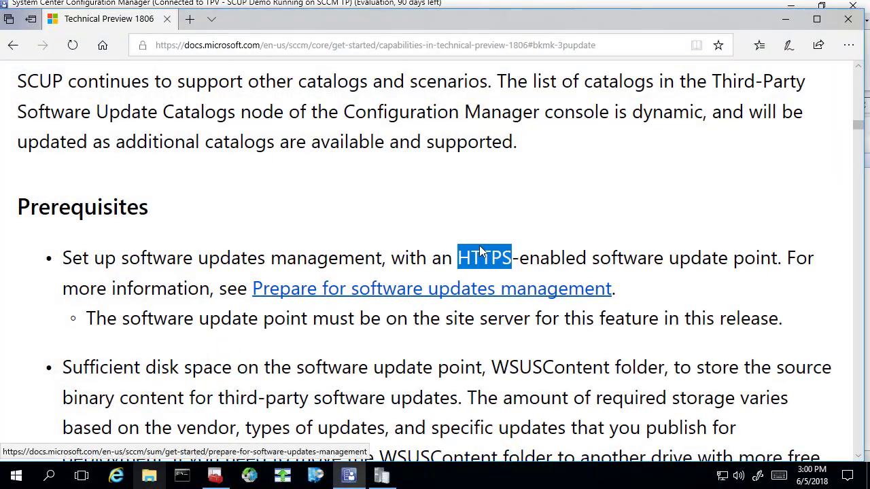
Check the available third-party catalog name in the Technical Preview 1806 documentation and return to the console.
scroll(480, 247, "up", 3)
left_click_drag(491, 261, 298, 265)
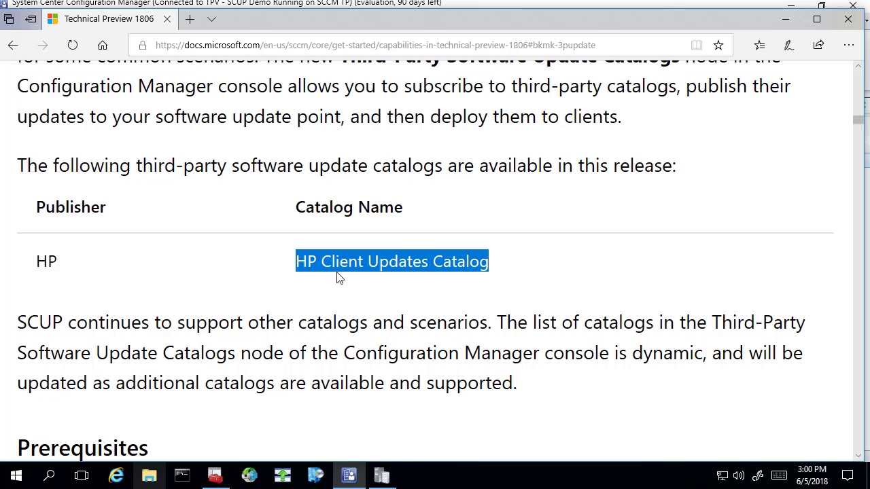
left_click(786, 20)
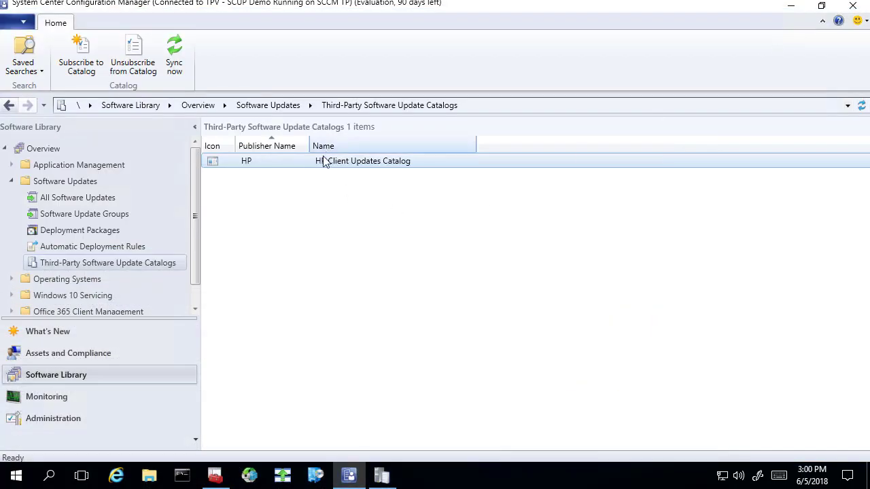
Start a subscription to the HP Client Updates Catalog.
right_click(324, 161)
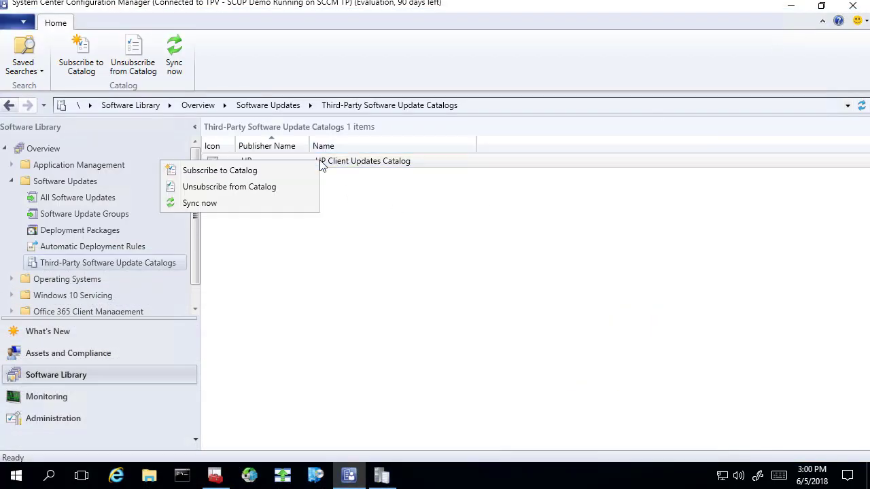
left_click(246, 173)
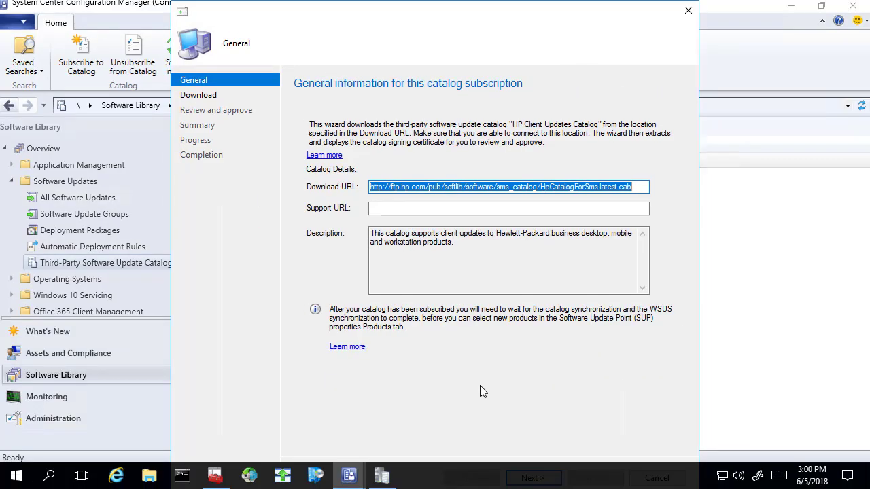
Unlock the taskbar and move it to the right edge of the desktop, and advance the subscription wizard to download the catalog.
right_click(489, 476)
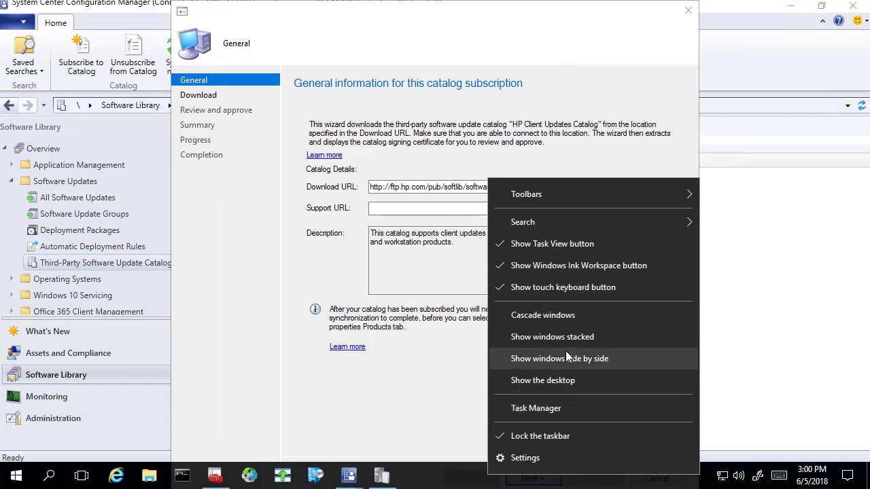
left_click(558, 430)
left_click_drag(564, 476, 758, 334)
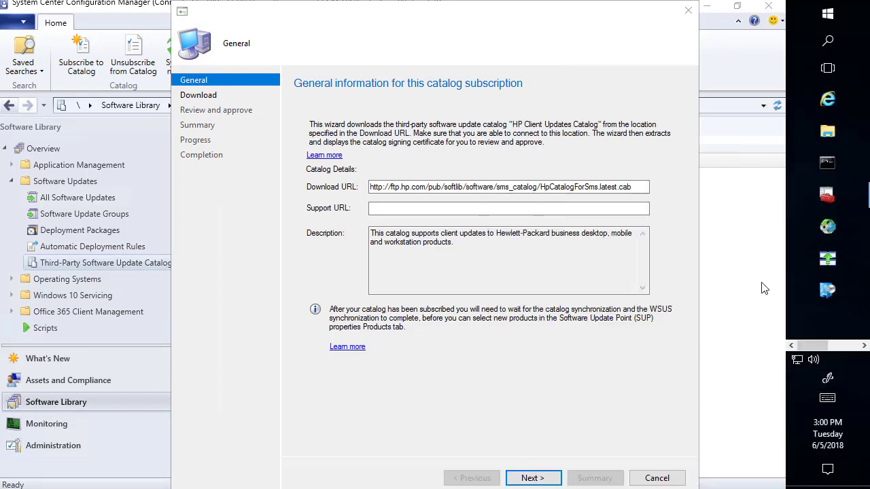
left_click(533, 478)
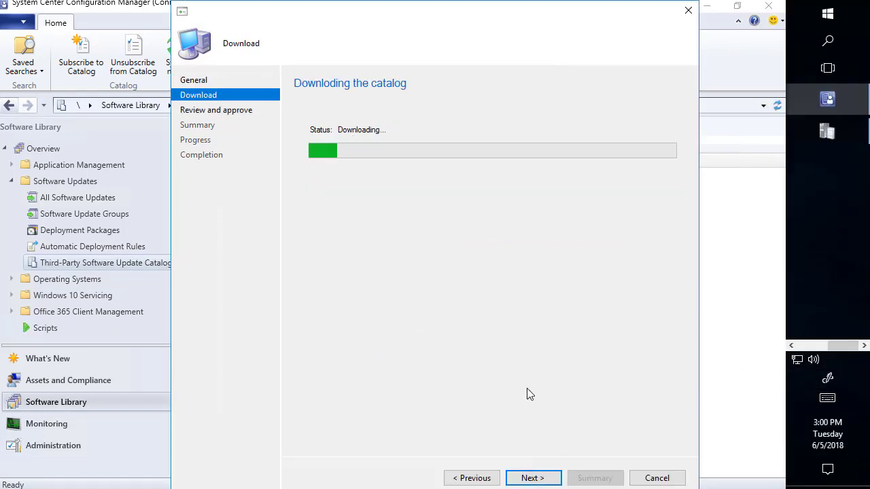
Proceed to the subscription approval and review the HP catalog signing certificate's details and certification path.
left_click(532, 478)
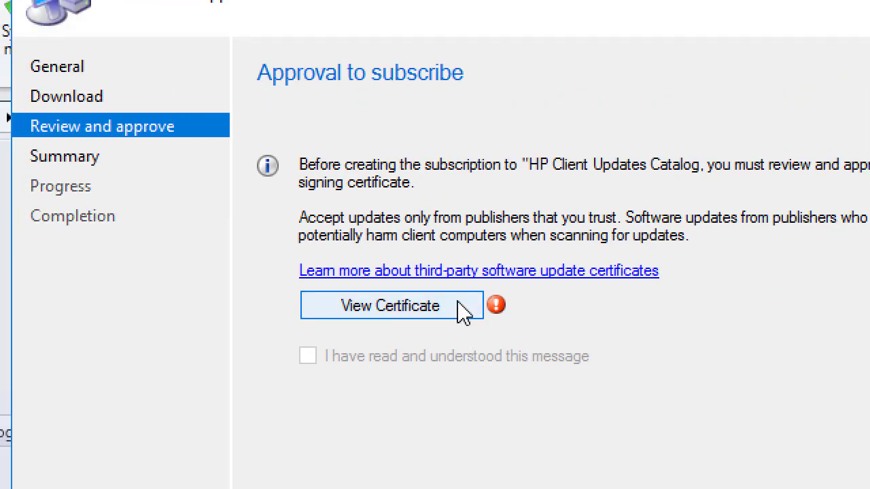
left_click(463, 310)
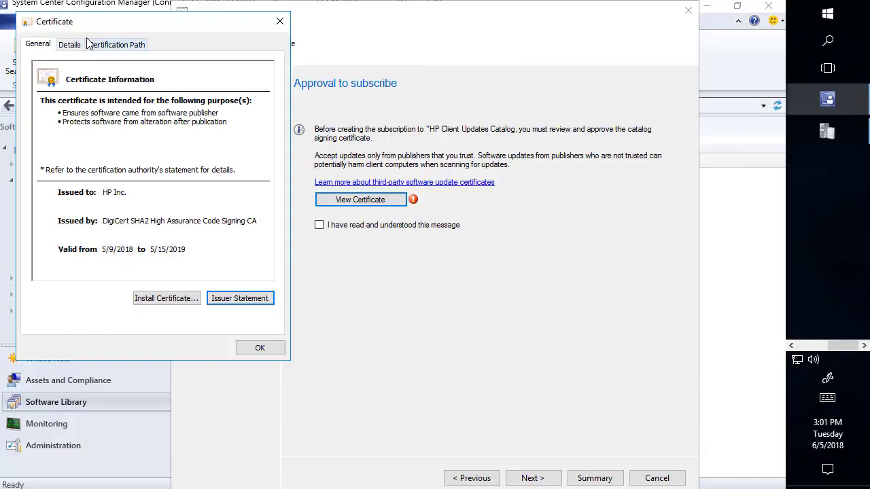
left_click(146, 3)
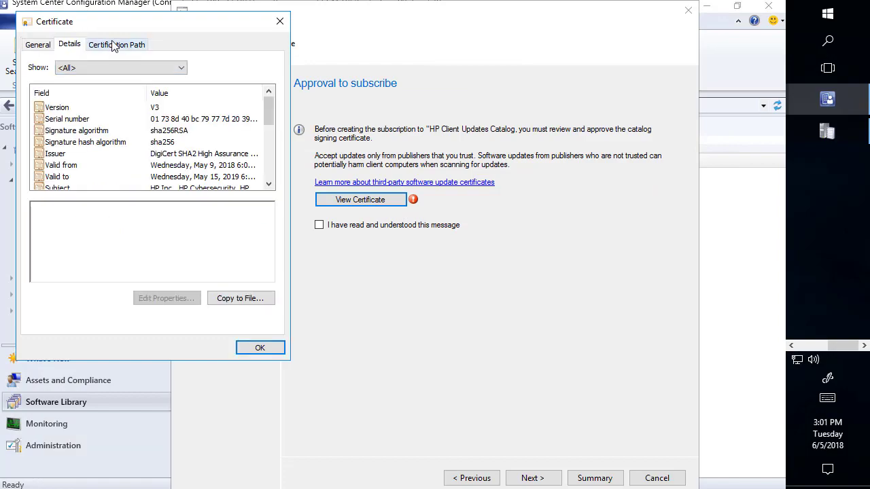
left_click(117, 44)
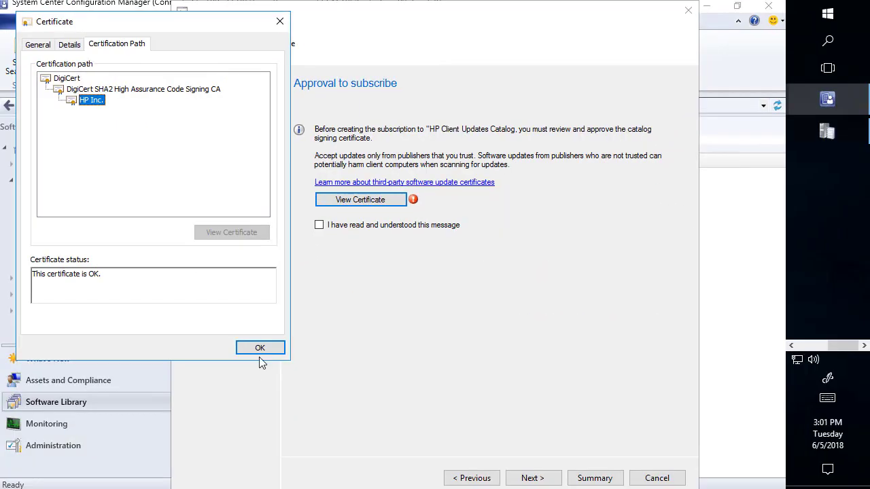
left_click(259, 348)
Acknowledge the certificate approval message and complete the HP Client Updates Catalog subscription wizard.
left_click(319, 225)
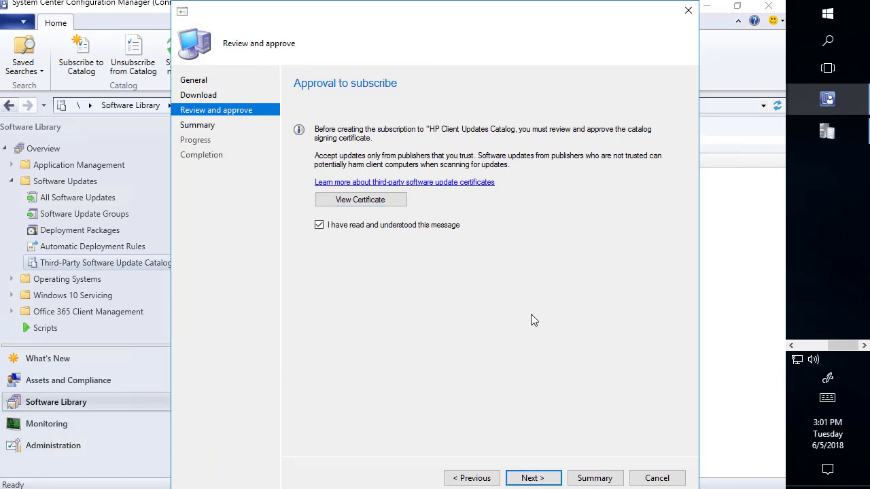
left_click(544, 484)
left_click(542, 484)
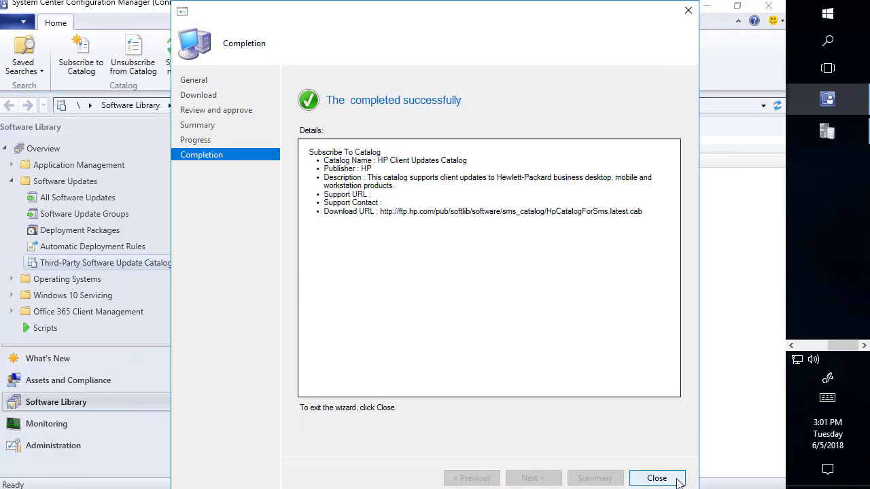
left_click(656, 478)
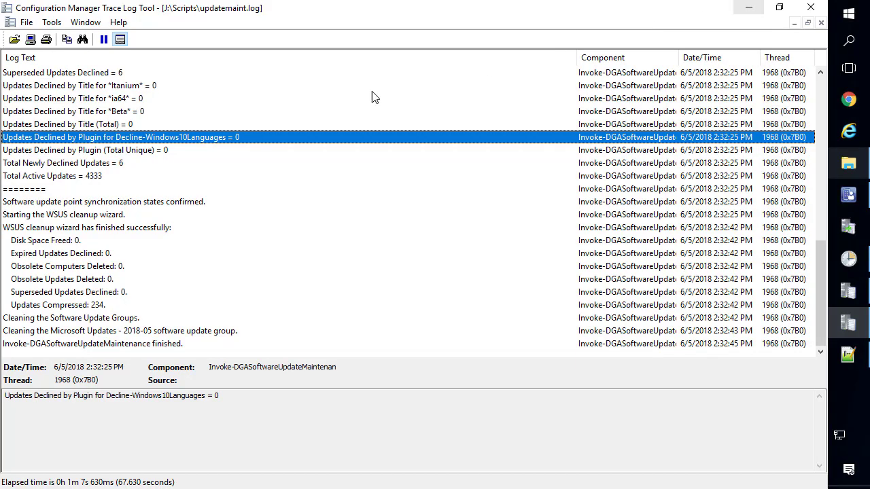
Clear the open log and console windows off the desktop and open the Server Logs folder.
left_click(812, 10)
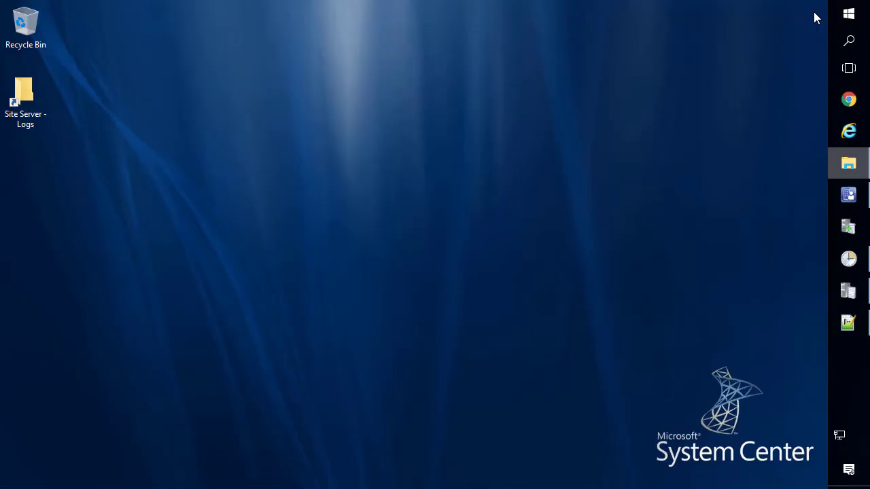
double_click(39, 109)
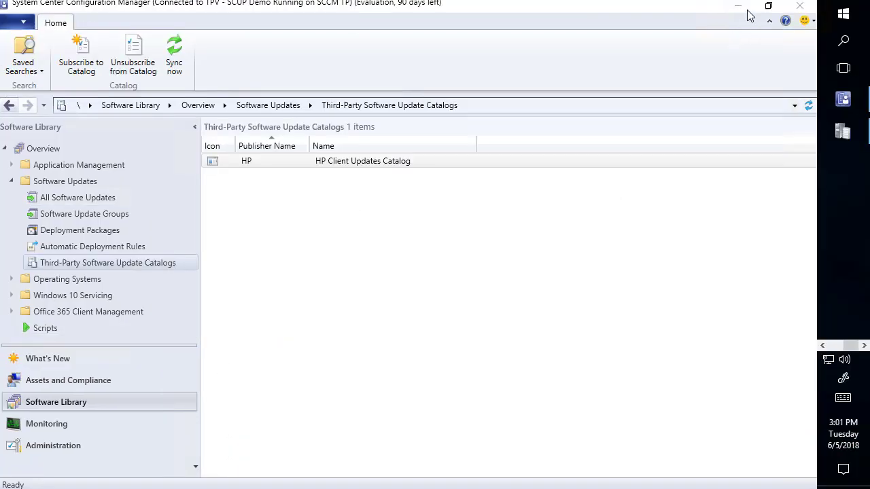
left_click(747, 14)
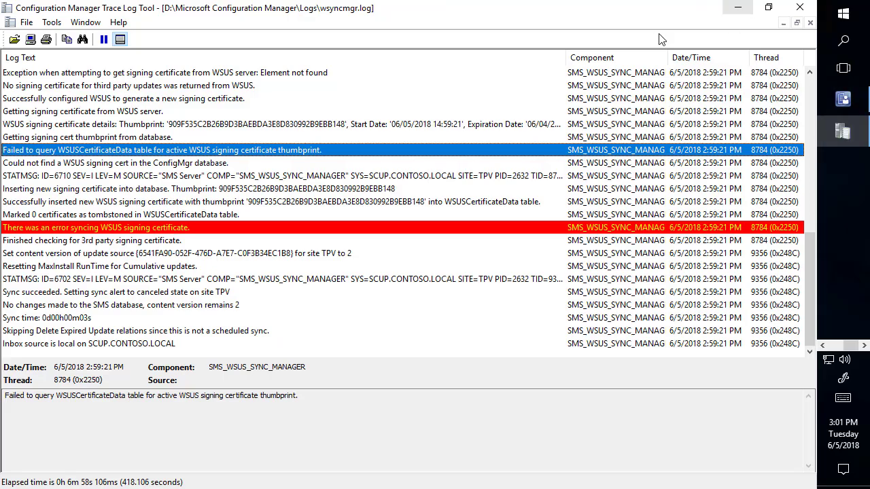
left_click(739, 8)
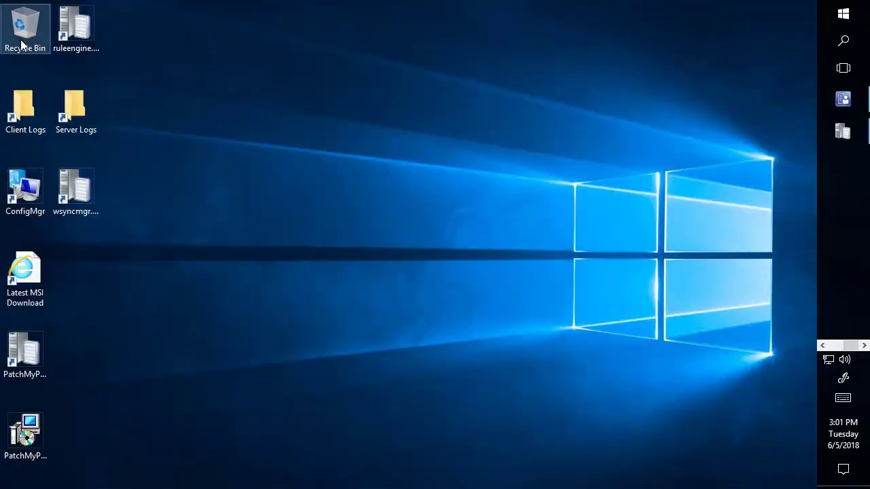
double_click(74, 109)
Locate SMS_ISVUPDATES_SYNCAGENT.log in the Logs folder and open it in the Configuration Manager Trace Log Tool.
left_click(344, 243)
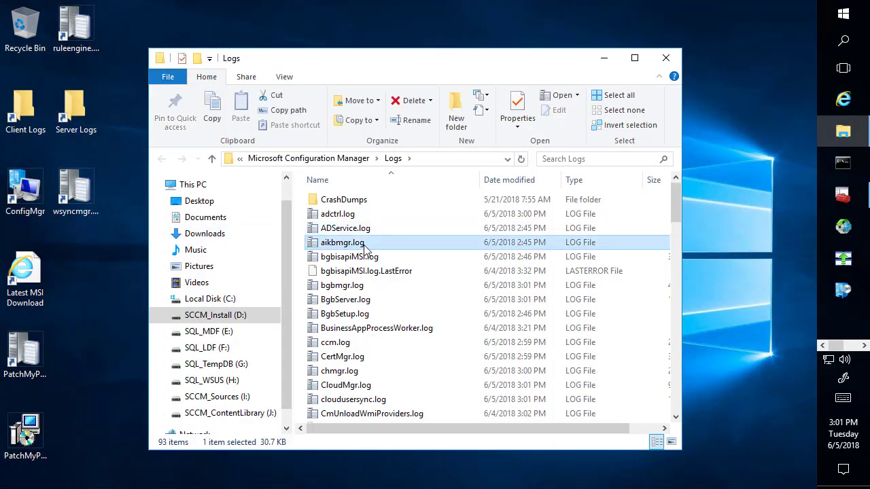
key("s")
key("m")
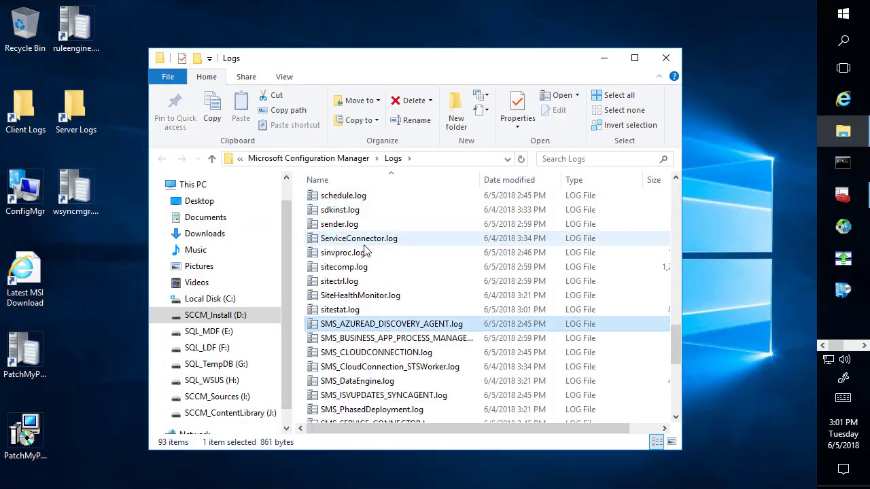
scroll(378, 376, "down", 1)
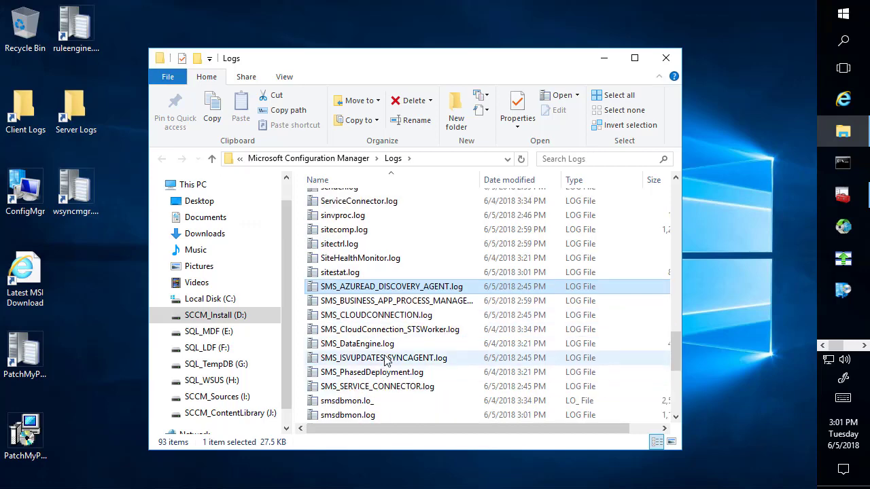
double_click(385, 360)
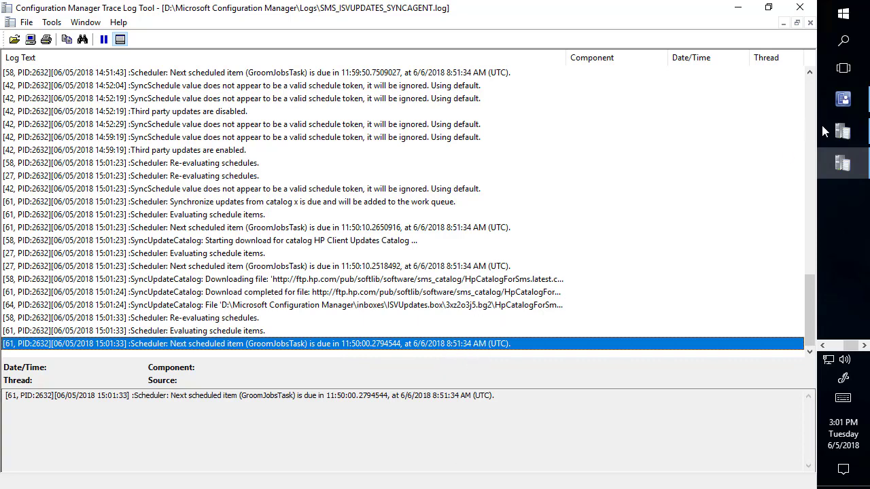
Switch to the Configuration Manager console, start a synchronization of the HP Client Updates Catalog, and return to the sync agent log.
left_click(853, 107)
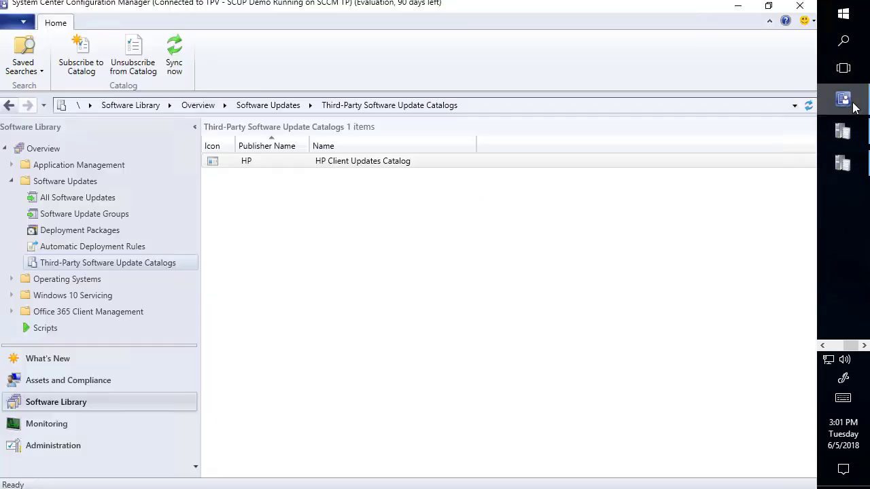
right_click(261, 159)
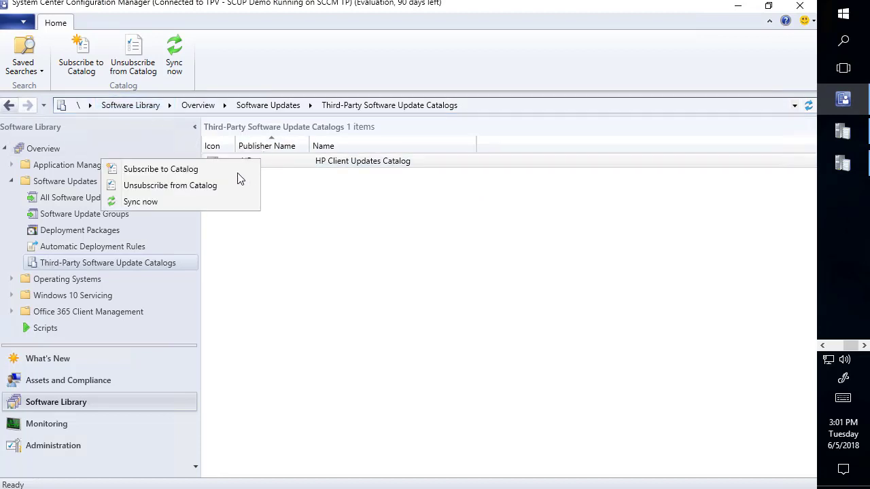
left_click(188, 202)
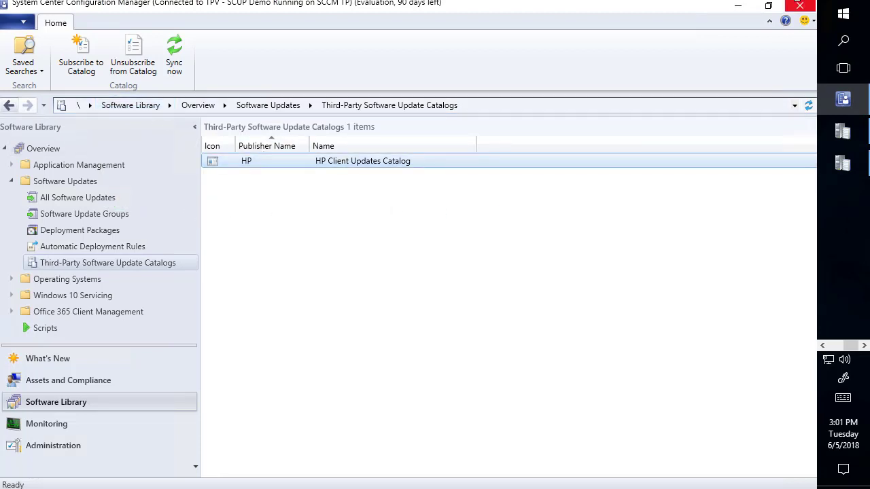
left_click(738, 7)
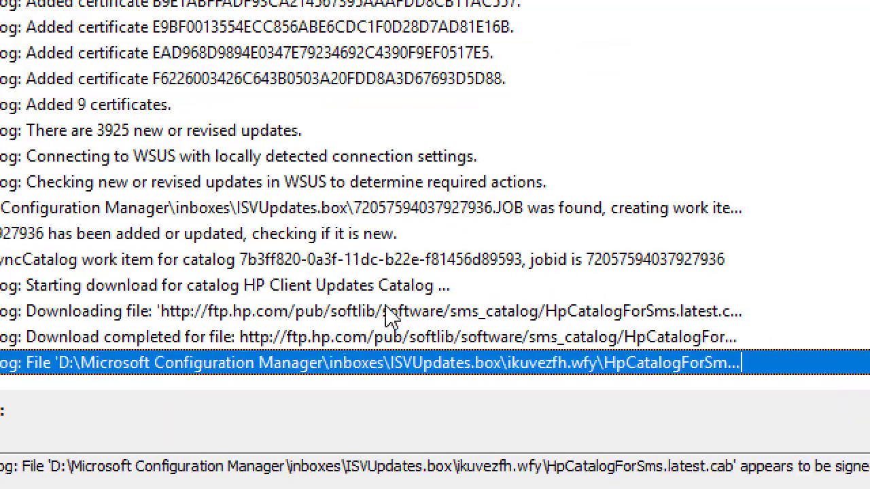
Examine the log entries for the HpCatalogForSms.latest.cab download, including its source URL, and resume following the newest entries.
left_click(390, 314)
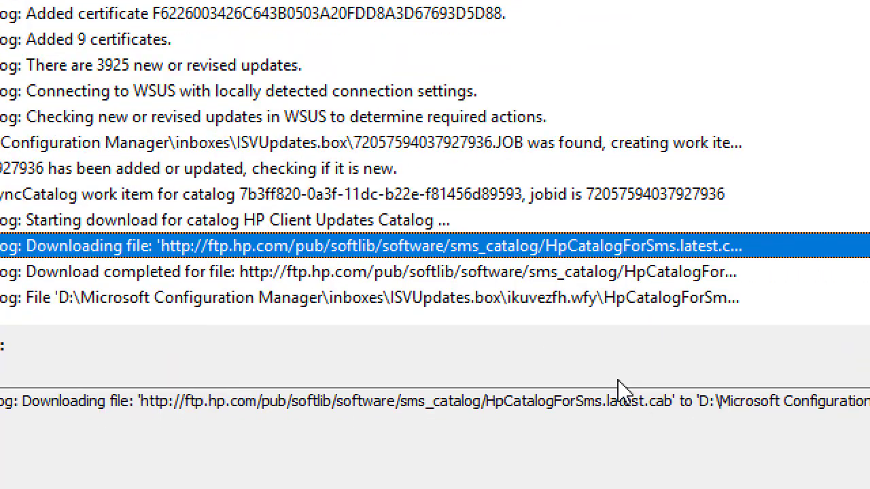
left_click_drag(609, 402, 676, 402)
left_click(557, 250)
left_click(548, 276)
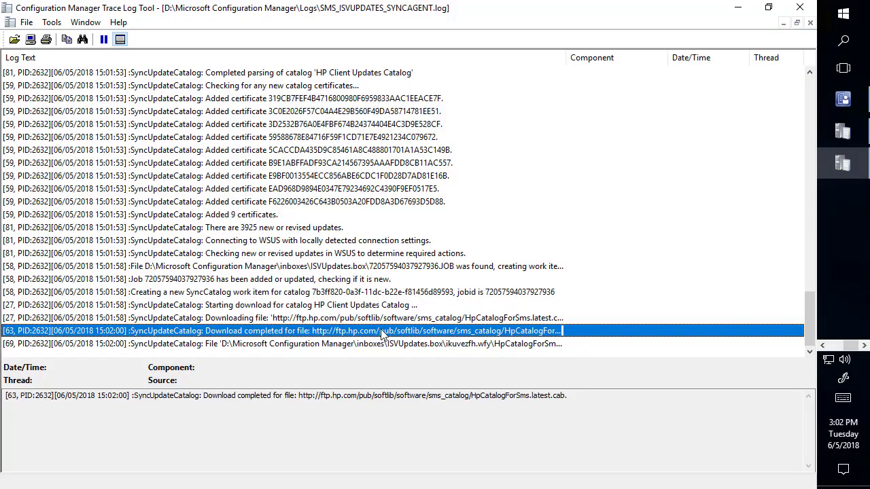
left_click(271, 318)
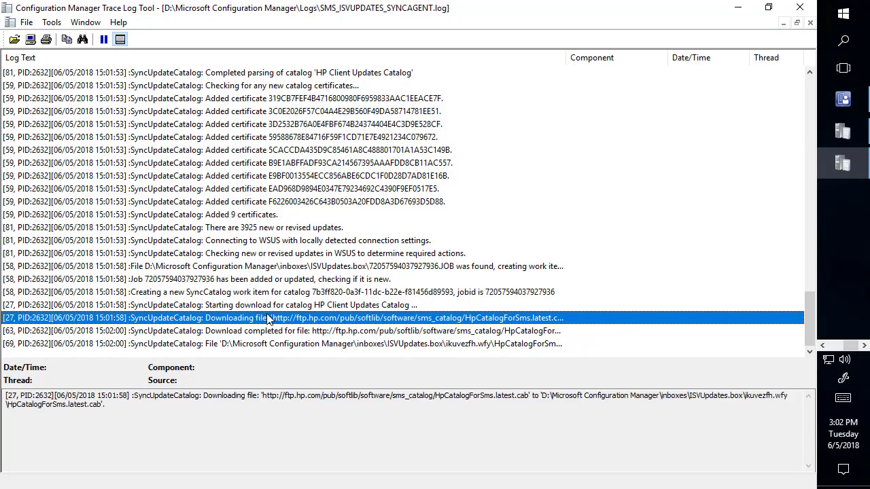
key("Down")
key("Down")
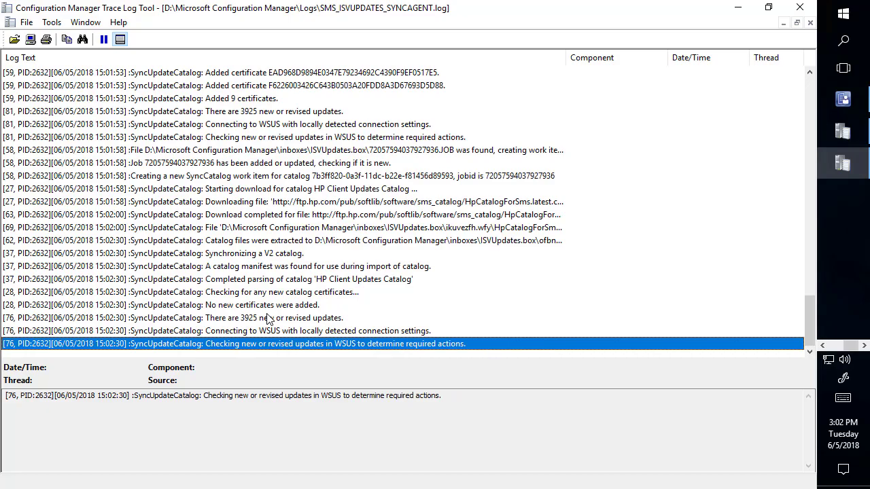
Check the latest log entry reporting how many new or revised updates the catalog contains, and return to the newest entry.
left_click(267, 317)
left_click(237, 396)
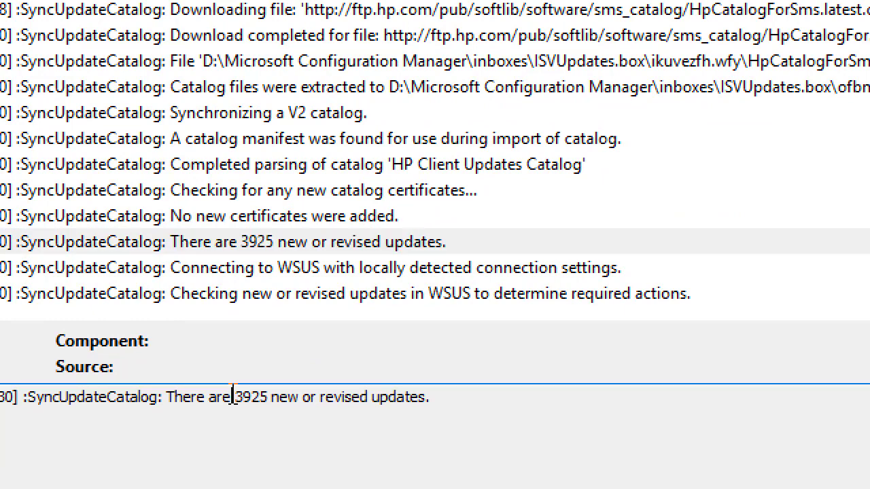
left_click_drag(232, 396, 269, 396)
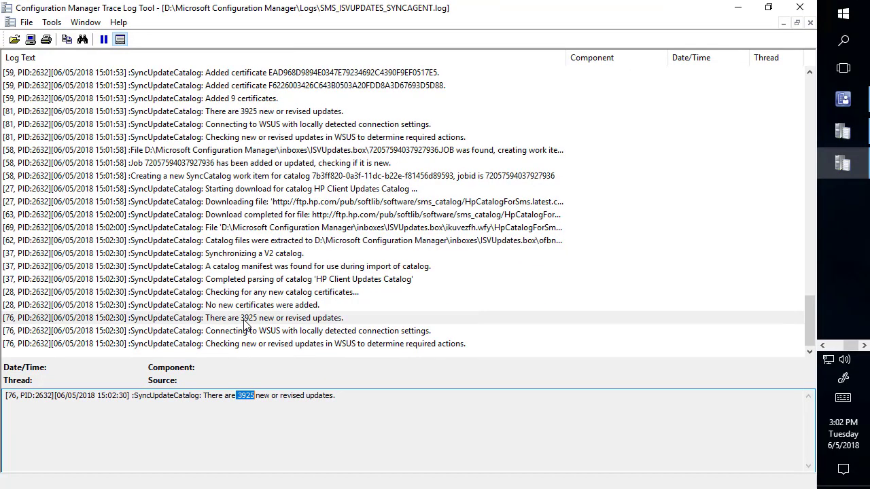
left_click(245, 324)
key("Down")
key("Down")
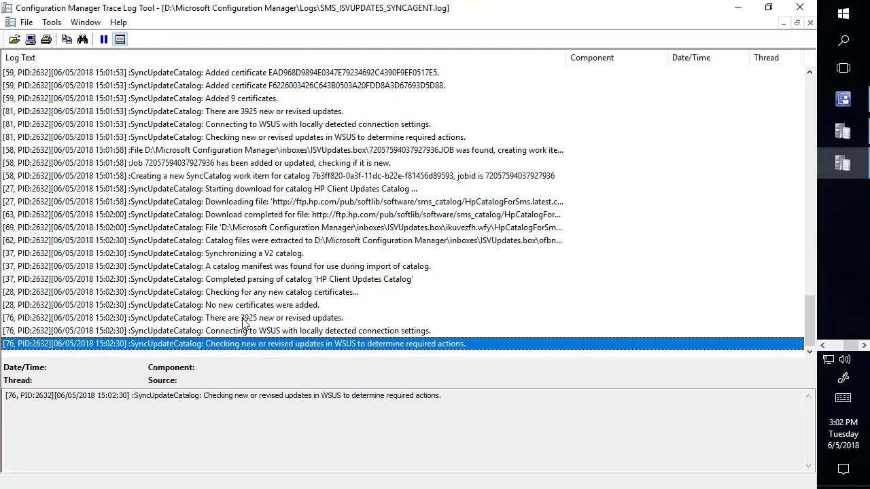
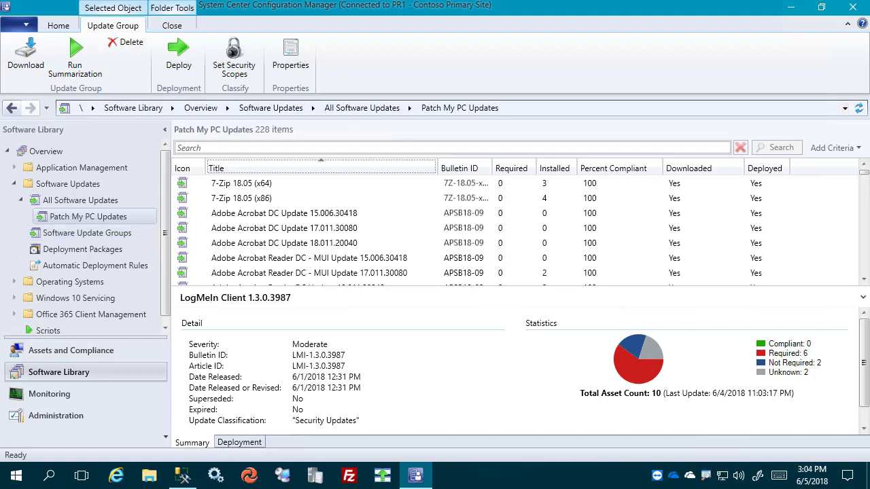
Search the installed programs for "patch", launch the Patch My PC Publishing Service and allow it to make changes.
left_click(16, 475)
scroll(136, 382, "down", 5)
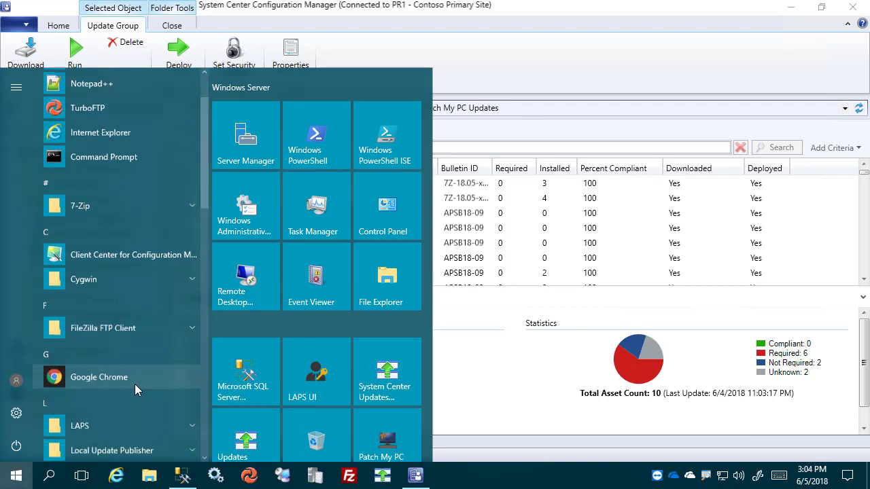
scroll(141, 376, "down", 2)
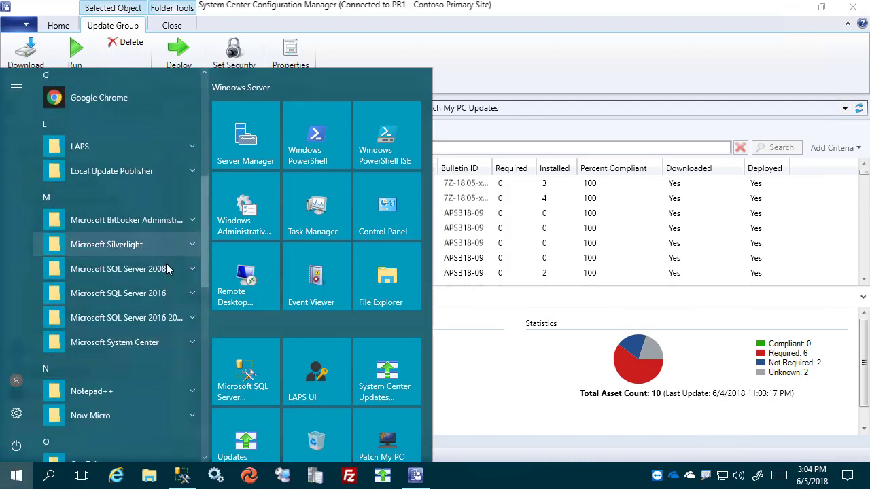
scroll(150, 325, "down", 1)
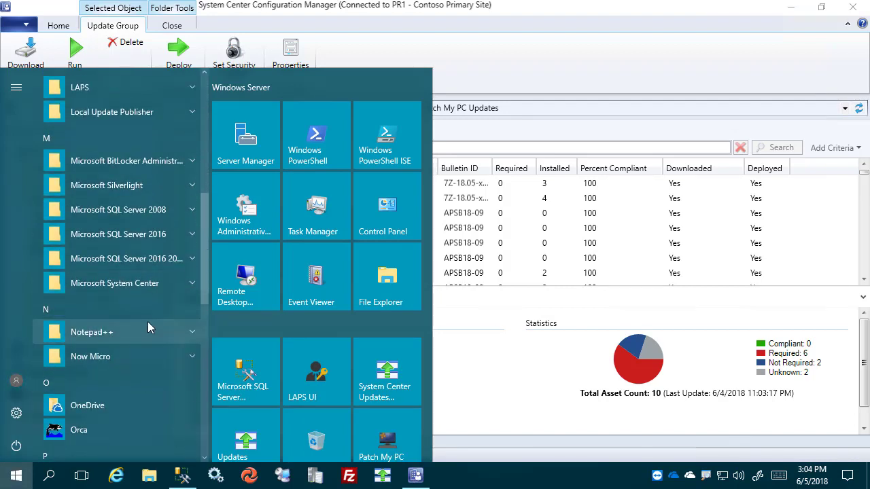
type("patch")
key("Return")
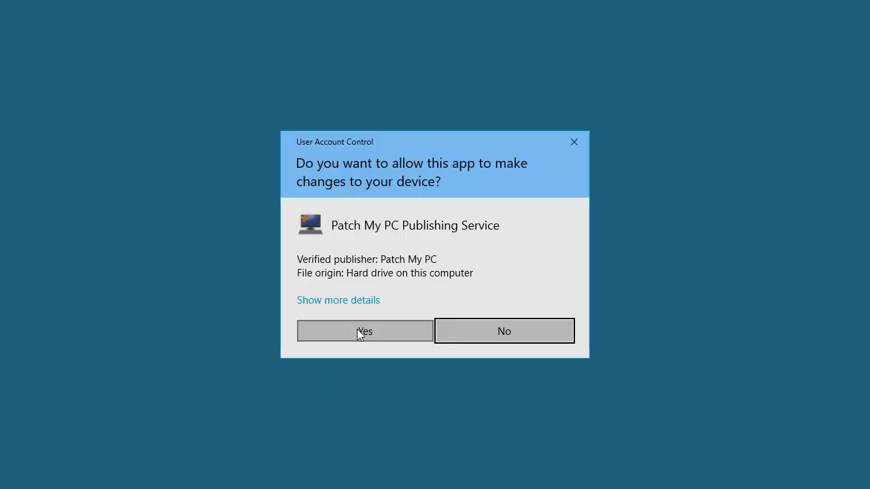
left_click(358, 332)
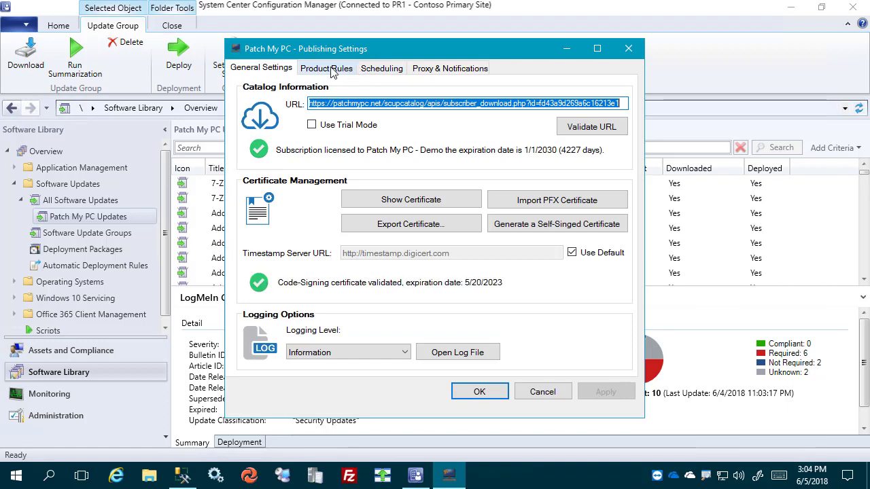
Review the vendors and products enabled in the Product Rules of the Patch My PC publishing settings.
left_click(332, 71)
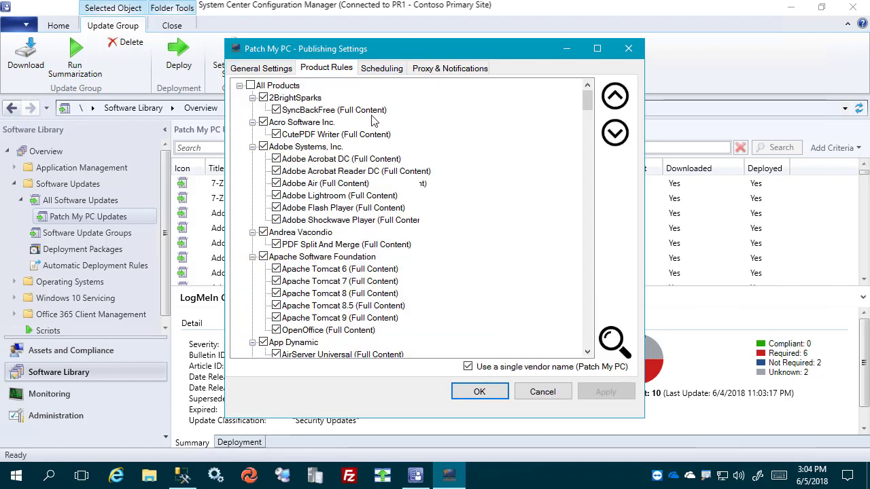
scroll(373, 120, "down", 20)
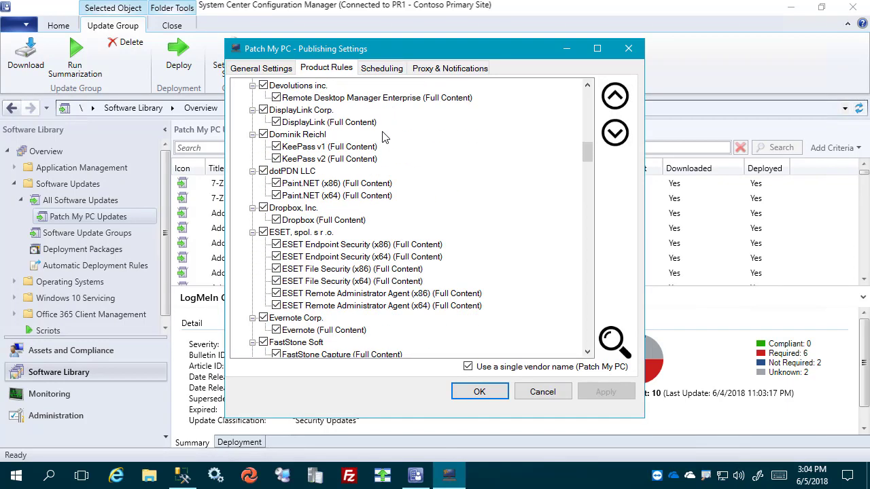
scroll(383, 138, "down", 5)
scroll(384, 152, "down", 4)
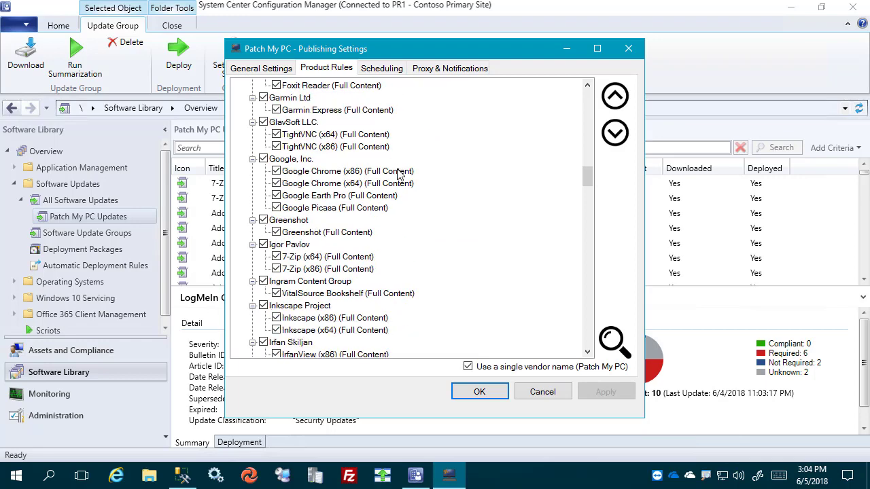
Look through the remaining vendors and products further down the Product Rules list.
scroll(401, 178, "down", 4)
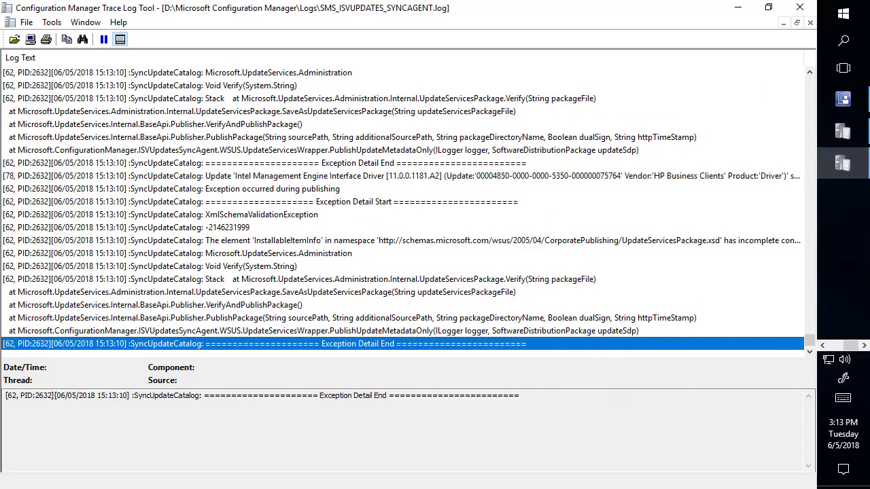
Switch to the Configuration Manager console, start a site-wide software updates synchronization and check its progress in wsyncmgr.log.
left_click(846, 102)
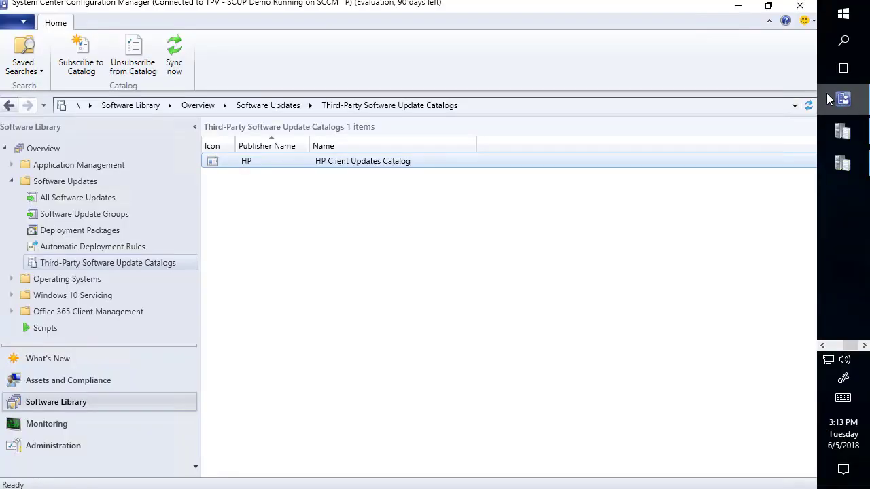
left_click(81, 198)
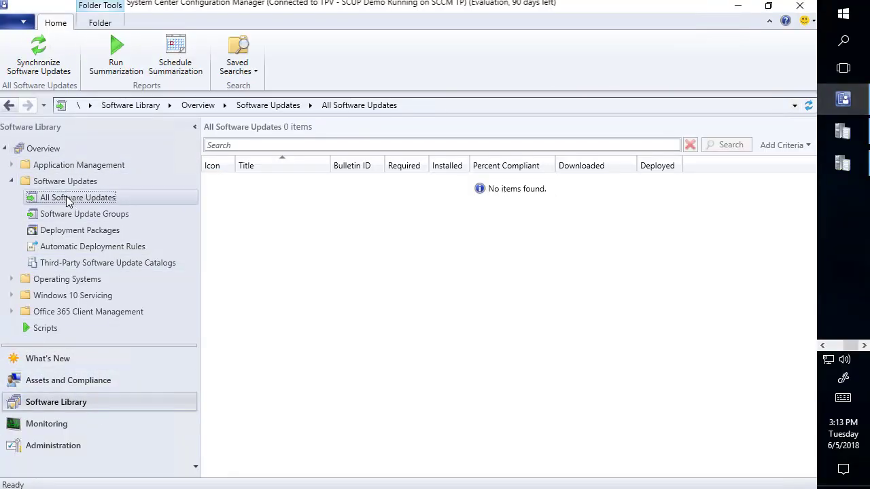
right_click(68, 200)
left_click(92, 206)
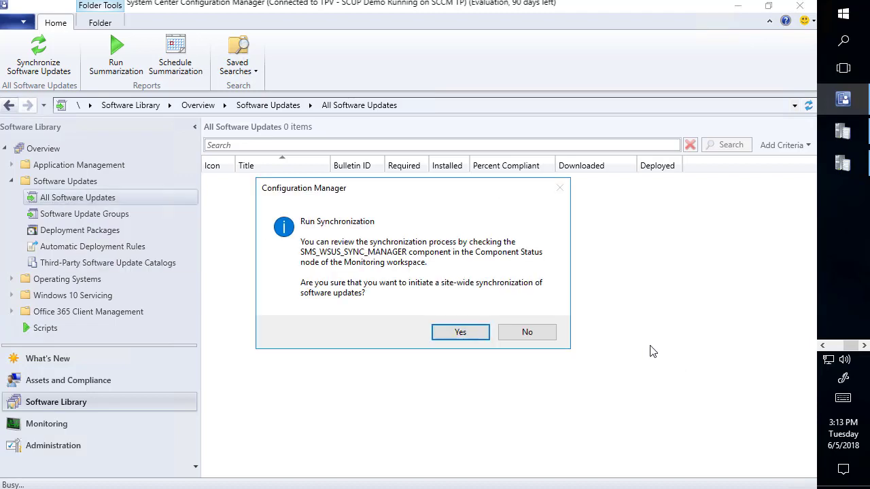
left_click(439, 336)
left_click(843, 131)
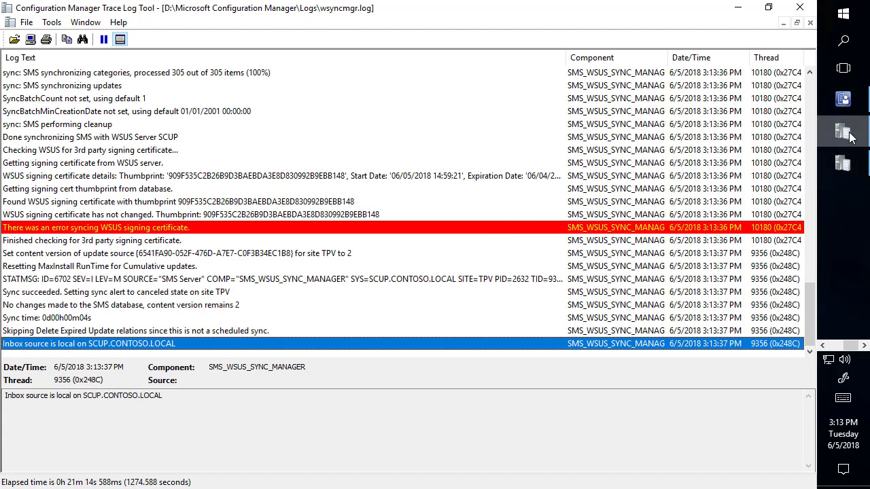
Enable the Updates classification in the Software Update Point component properties of the TPV primary site.
left_click(843, 98)
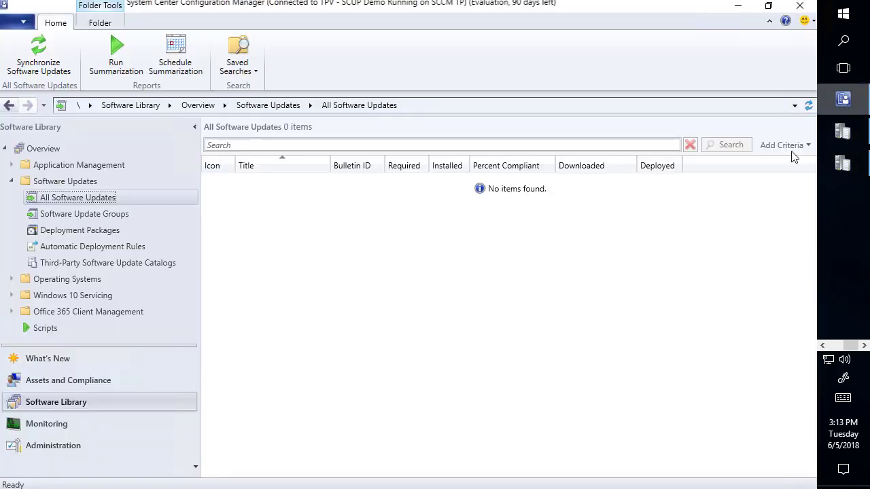
left_click(77, 445)
right_click(375, 190)
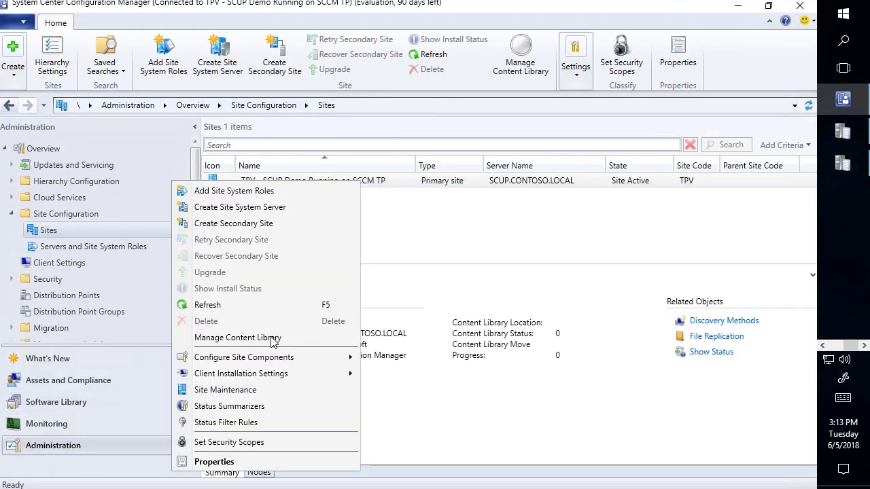
mouse_move(291, 361)
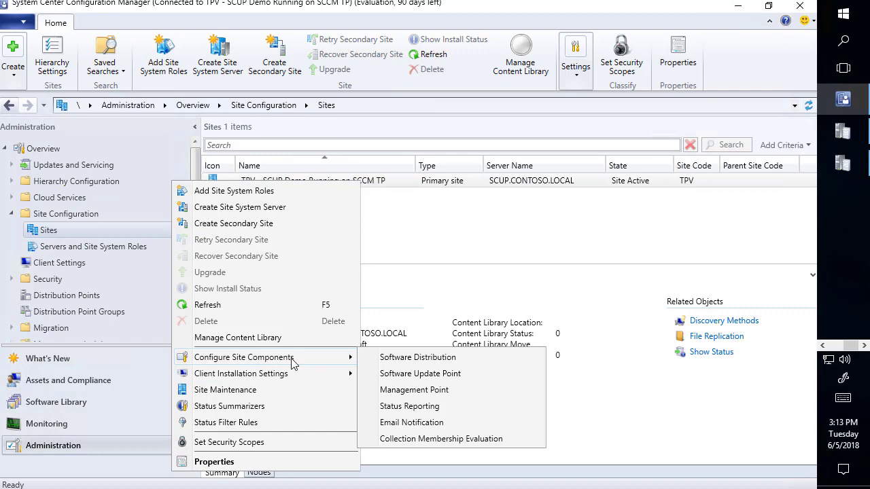
left_click(422, 374)
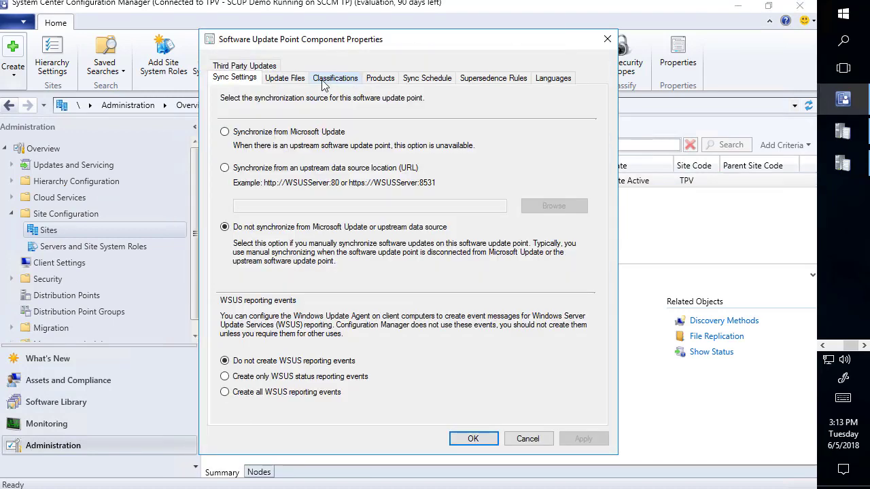
left_click(325, 81)
left_click(382, 79)
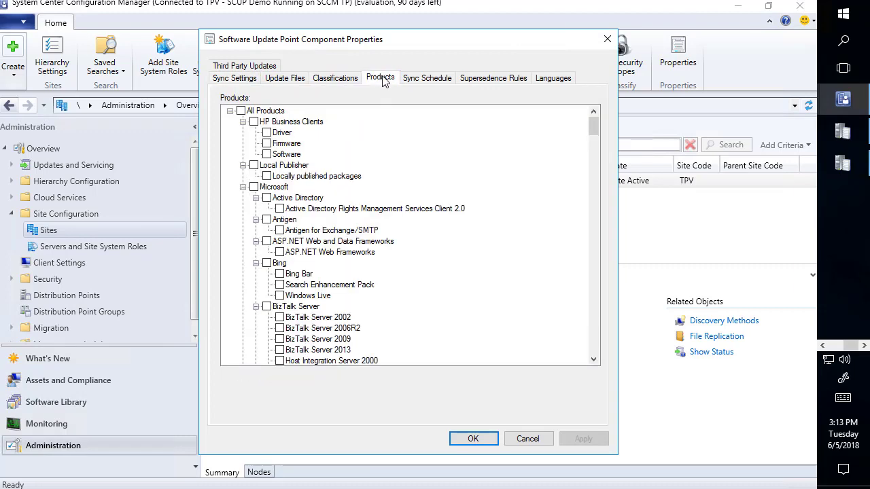
left_click(337, 79)
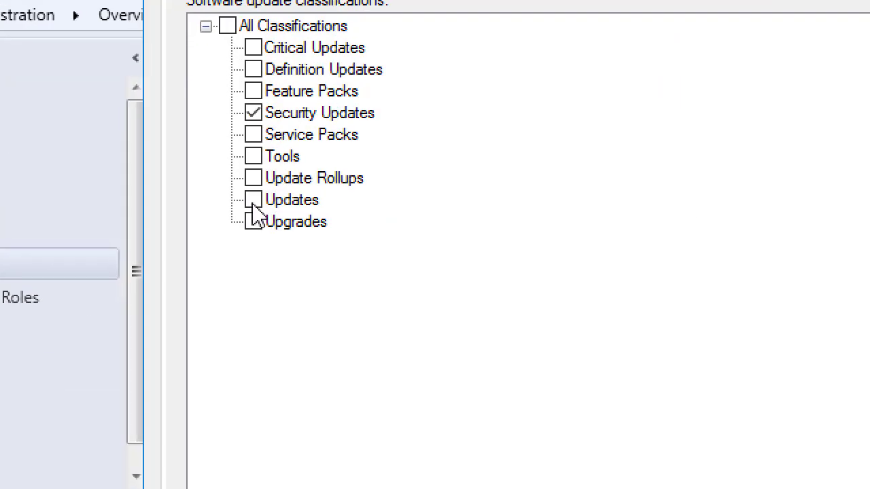
left_click(253, 199)
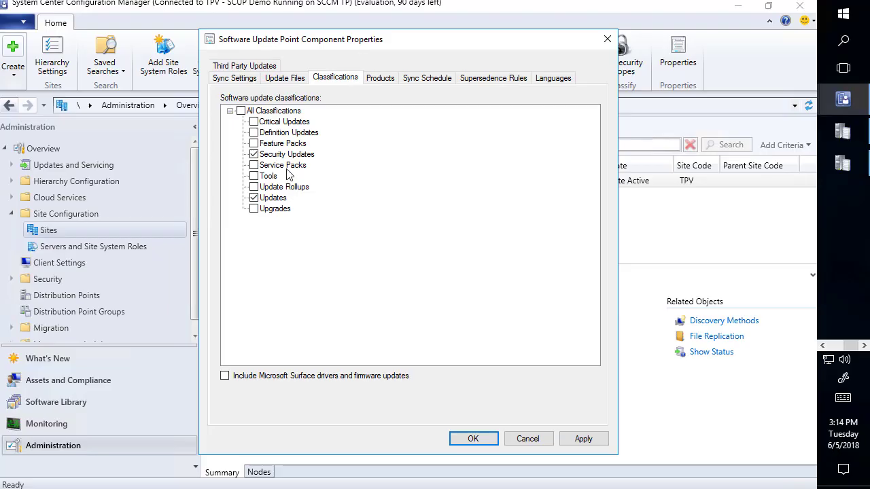
Enable all HP Business Clients products (Driver, Firmware and Software) for synchronization and save the Software Update Point properties.
left_click(380, 78)
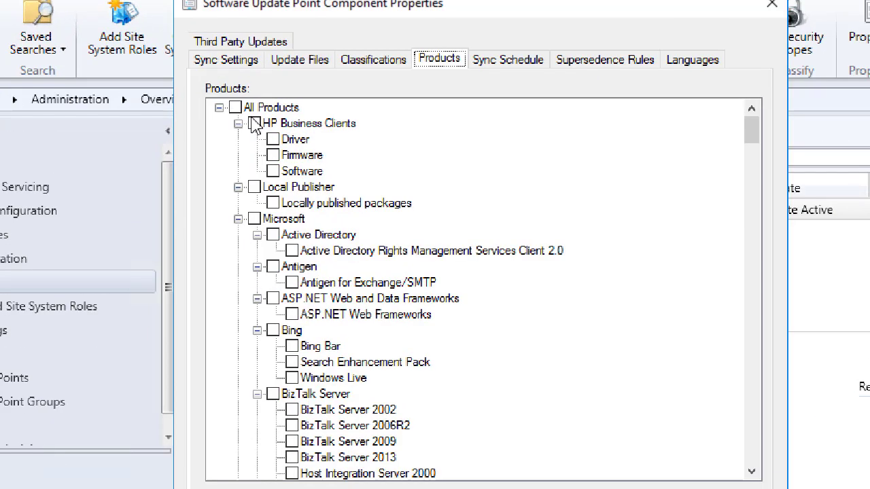
left_click(254, 123)
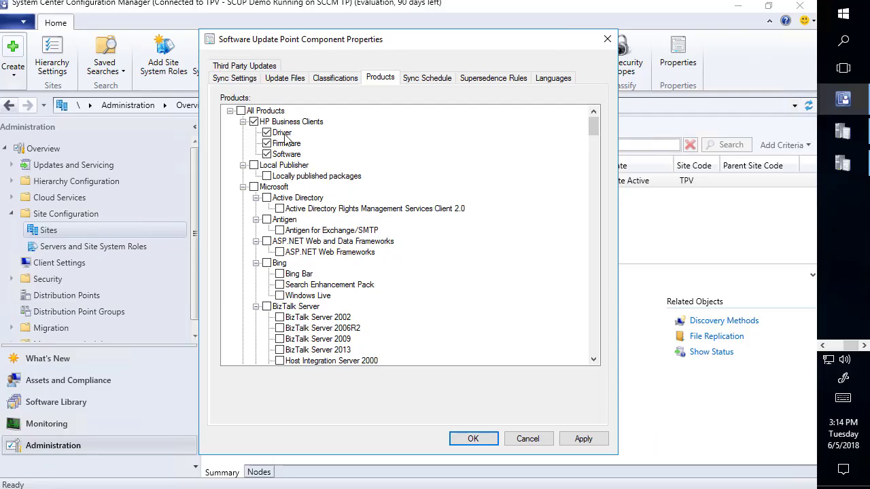
left_click(473, 438)
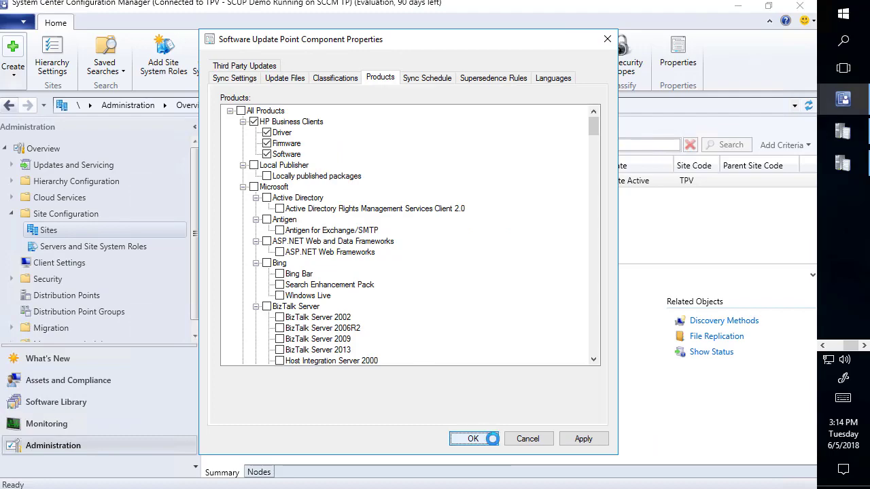
Check the SMS_ISVUPDATES_SYNCAGENT.log entry that reports how many catalog updates were synchronized to WSUS or failed to publish.
left_click(843, 165)
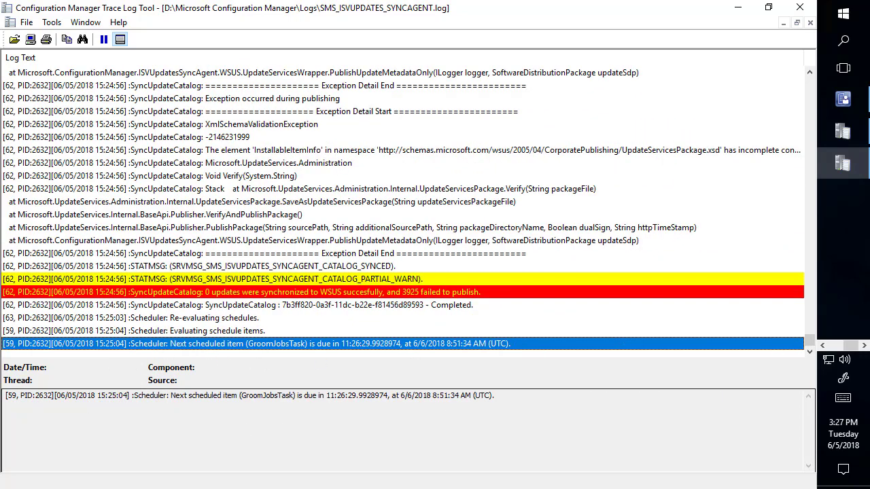
left_click(394, 293)
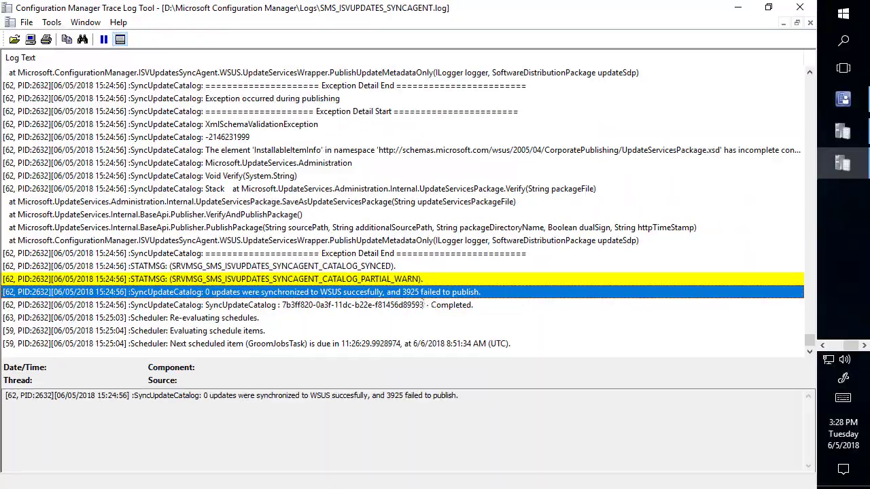
Return to the console and run another site-wide synchronization from All Software Updates.
mouse_move(847, 107)
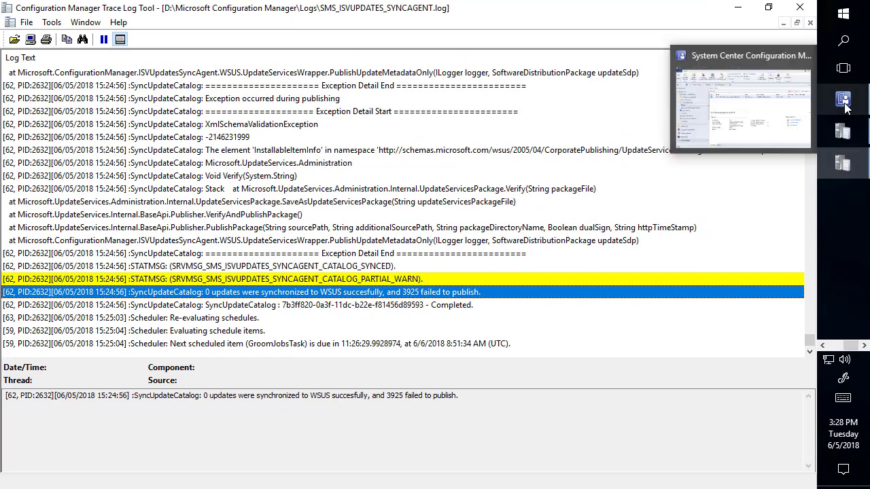
left_click(781, 118)
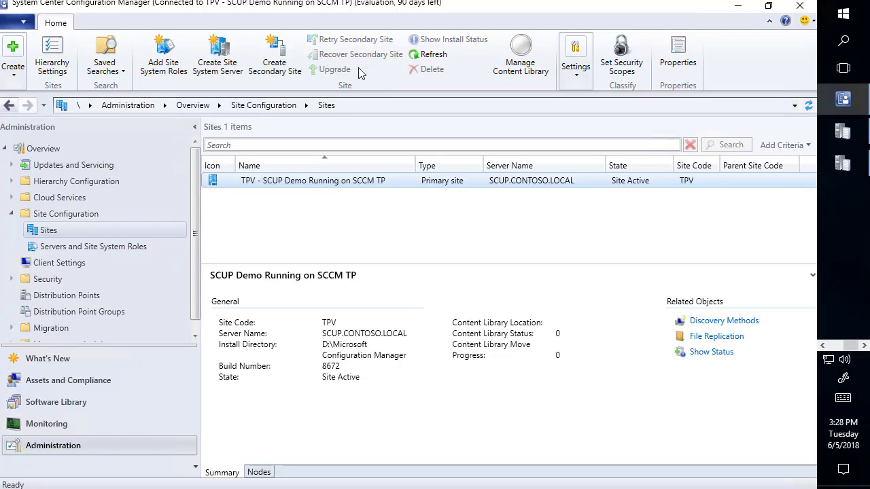
left_click(64, 402)
right_click(99, 199)
left_click(129, 216)
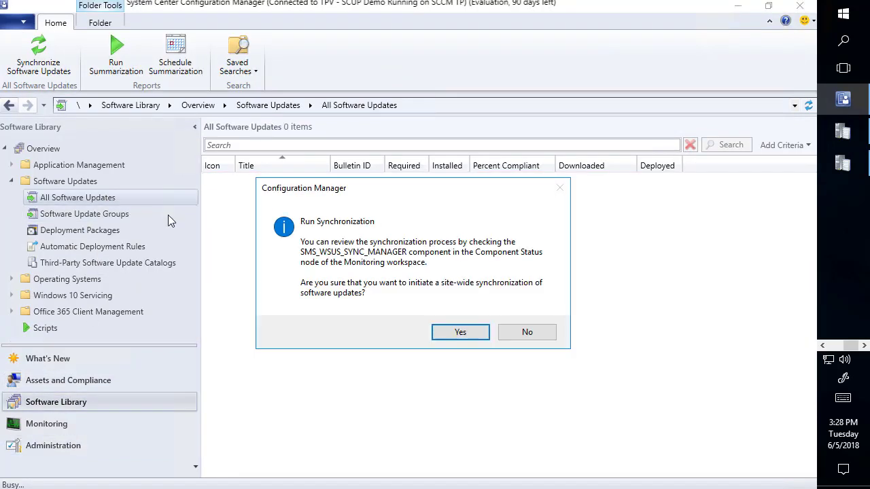
left_click(461, 333)
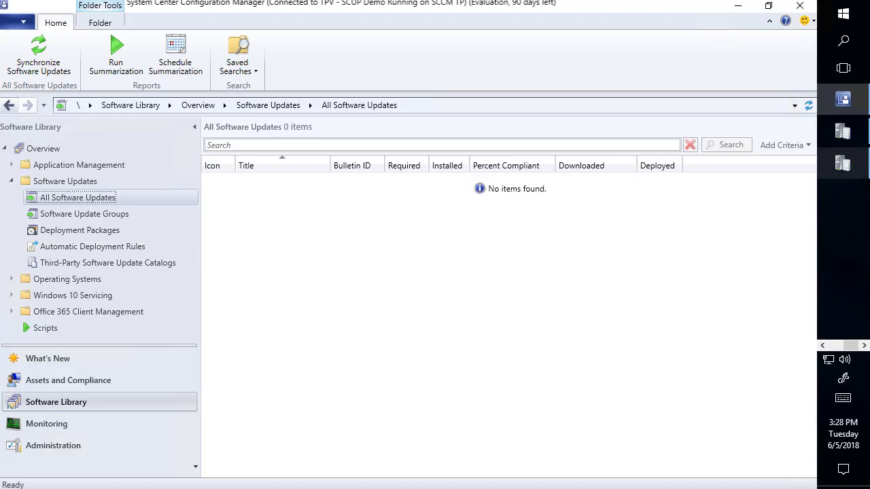
Follow the synchronization in wsyncmgr.log and examine the entry on how many updates were processed.
left_click(851, 132)
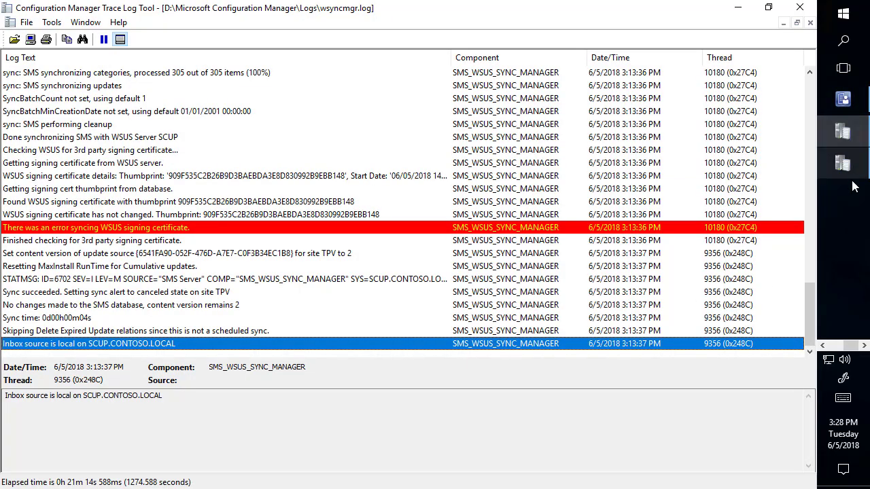
left_click(174, 257)
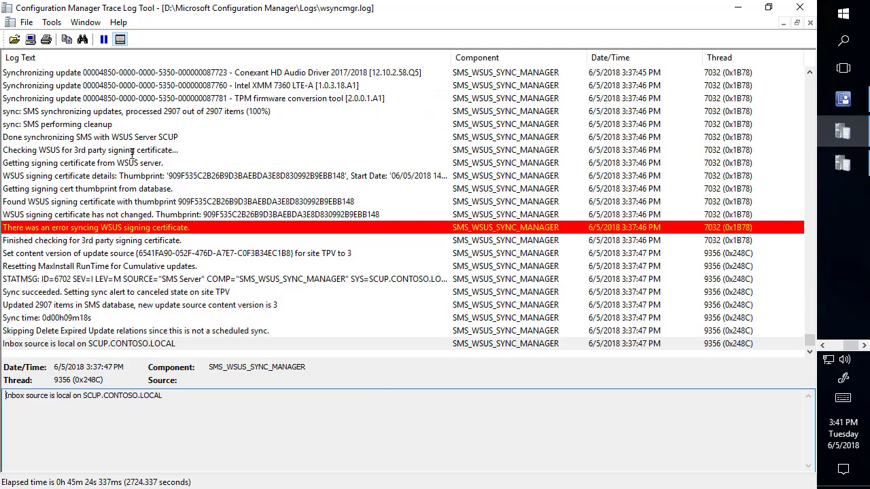
left_click(177, 113)
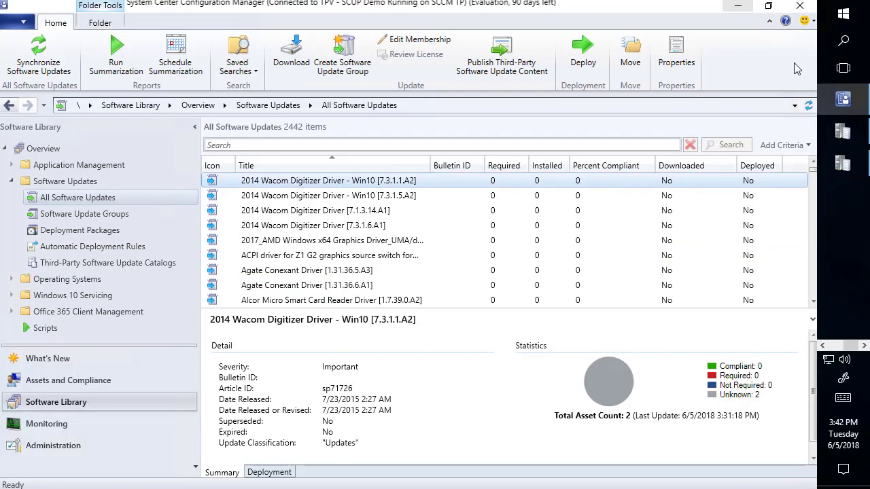
Refresh the All Software Updates list and load the complete set of results.
left_click(737, 6)
left_click(588, 270)
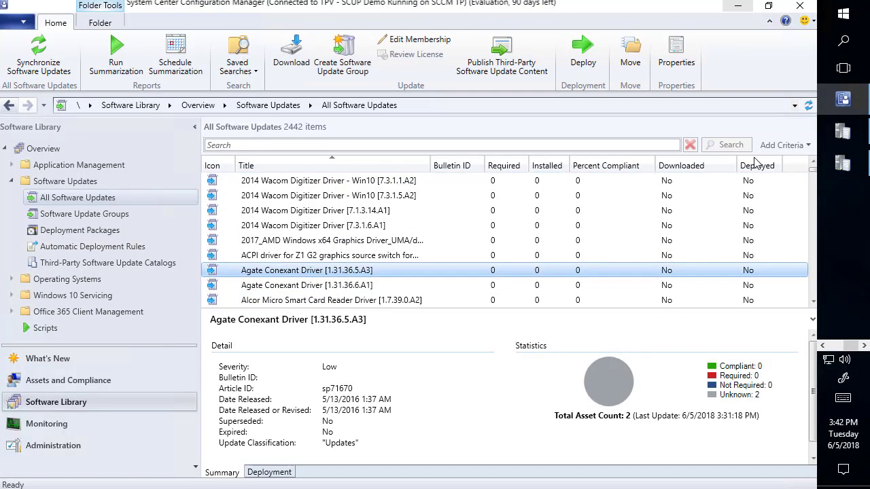
left_click(808, 105)
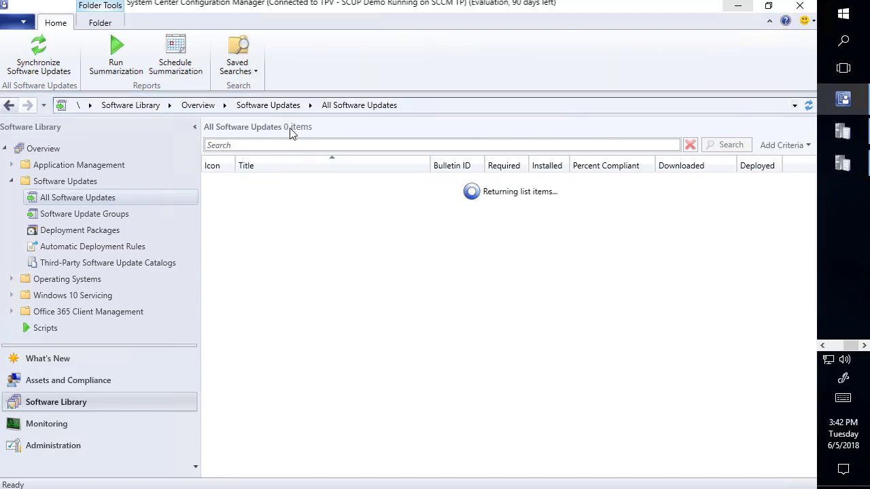
left_click(333, 144)
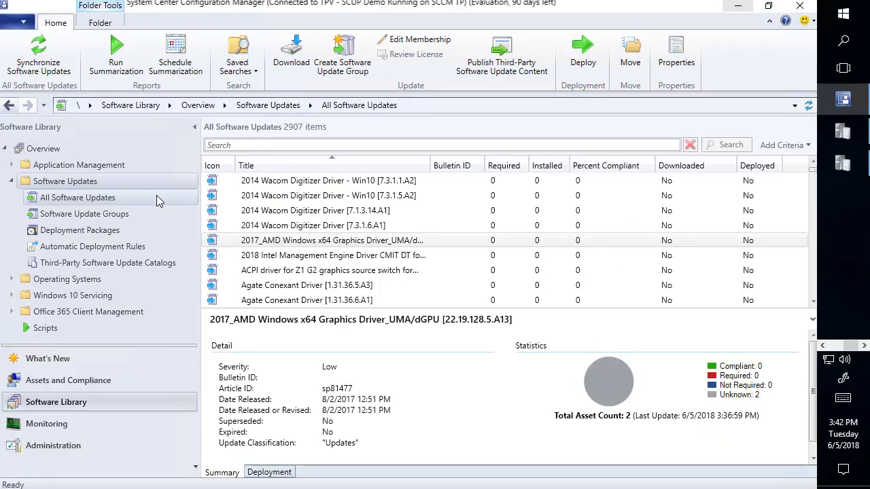
View the actions available for the update 2014 Wacom Digitizer Driver - Win10 [7.3.1.1.A2] without running any.
left_click(265, 182)
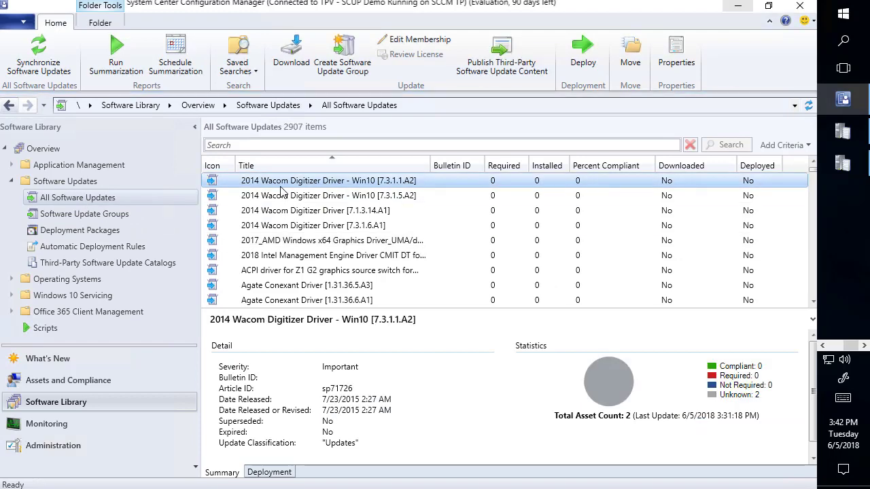
right_click(280, 187)
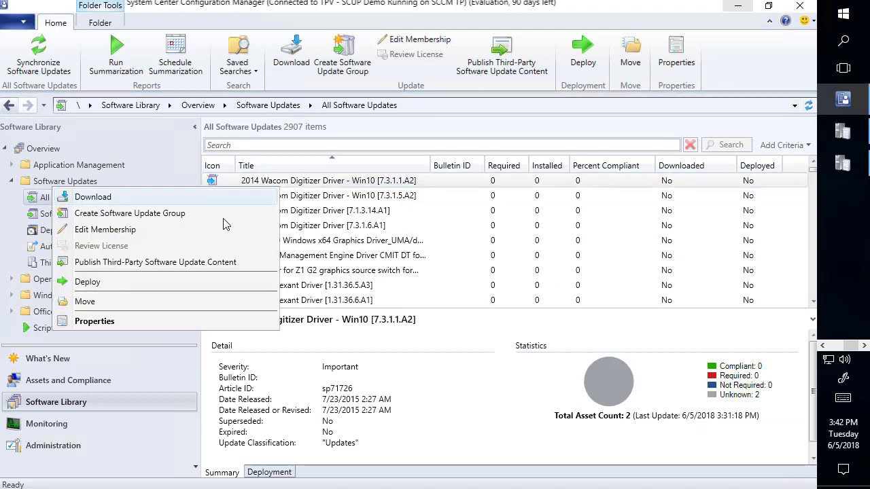
left_click(305, 240)
Check the subscribed HP catalog under Third-Party Software Update Catalogs and return to All Software Updates.
left_click(88, 265)
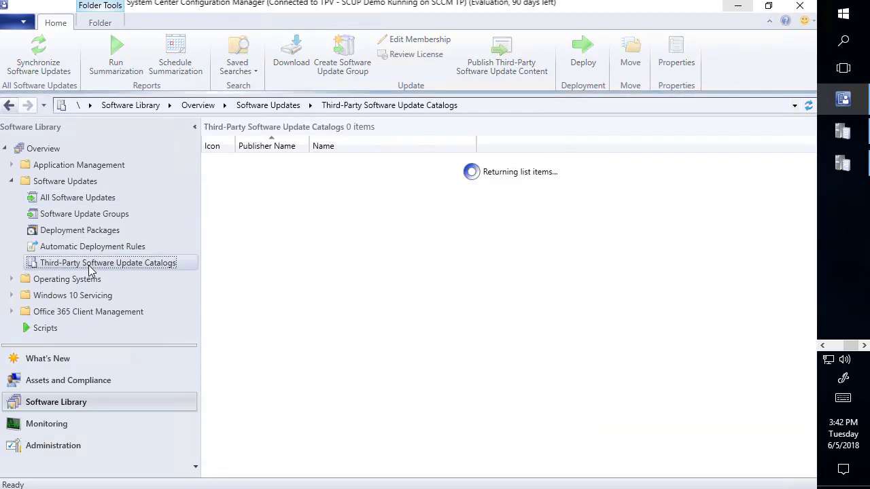
mouse_move(315, 145)
left_mouse_down()
mouse_move(347, 146)
mouse_move(323, 145)
left_mouse_up()
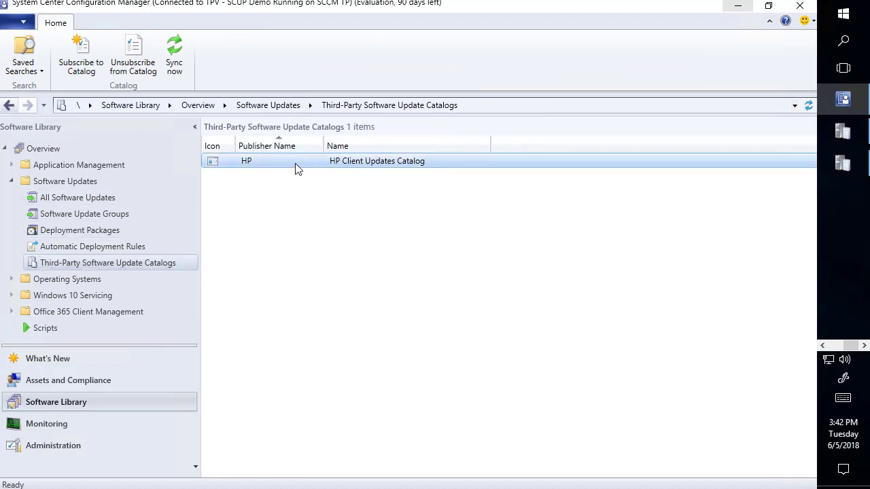
left_click(95, 199)
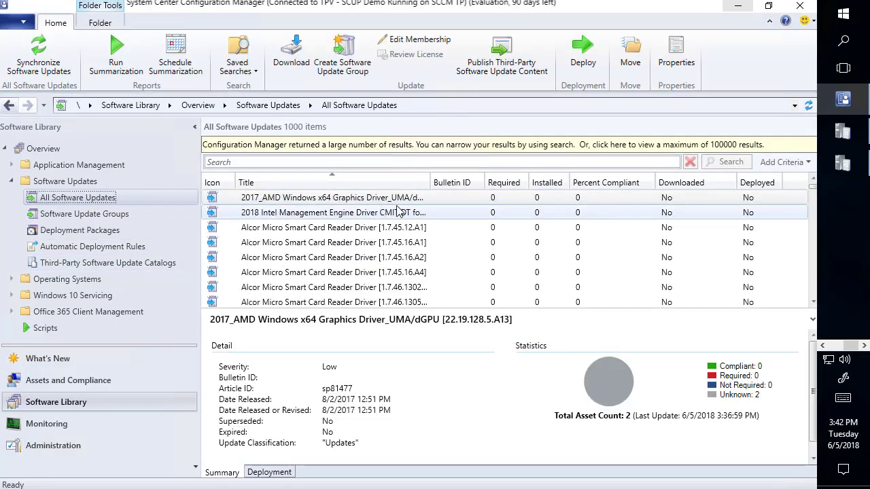
View the actions available for the 2018 Intel Management Engine Driver CMIT DT for CKL (Corp) update without running any.
mouse_move(854, 139)
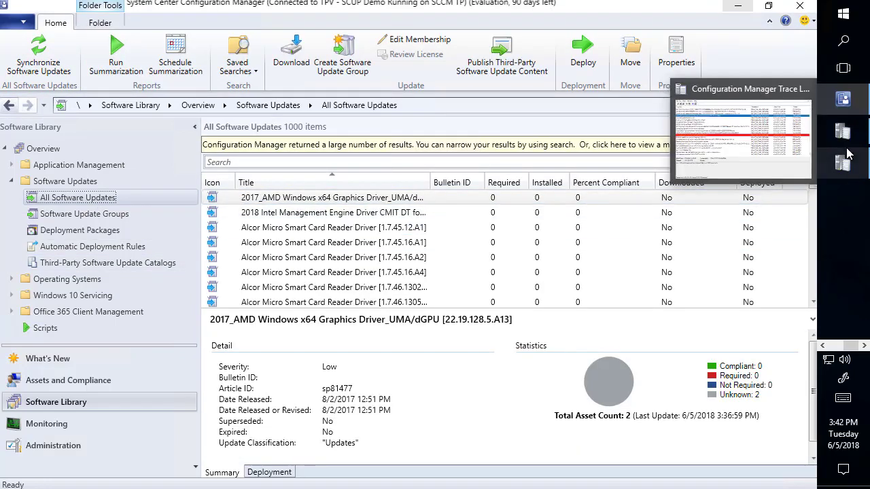
left_click(422, 198)
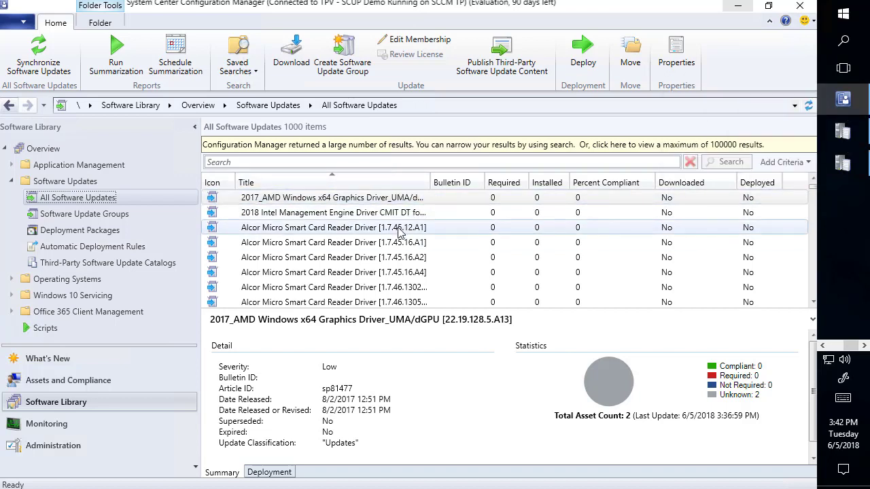
left_click(421, 198)
left_click_drag(430, 182, 318, 212)
right_click(317, 212)
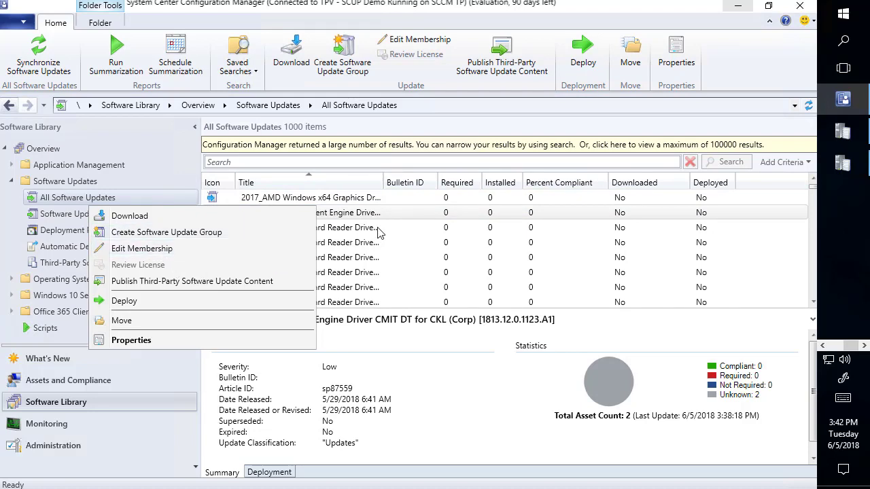
Publish the third-party software update content for 2017_AMD Windows x64 Graphics Driver_UMA/dGPU [22.19.128.5.A13].
left_click(353, 198)
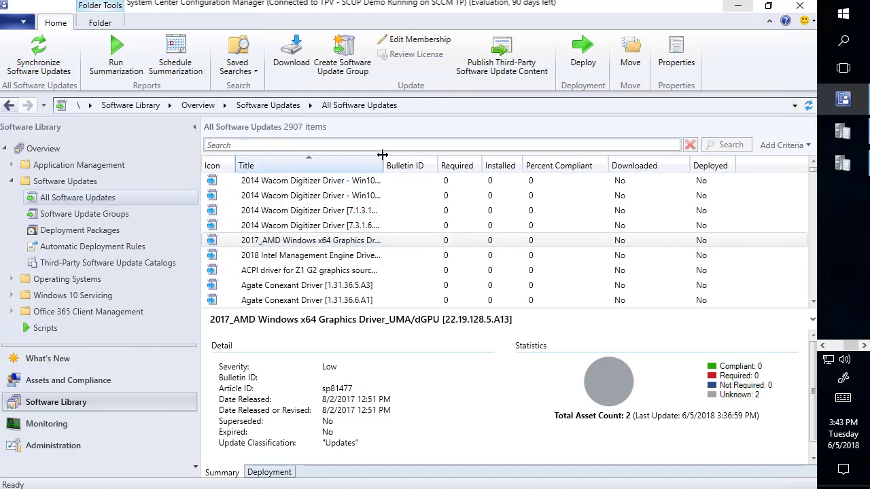
left_click_drag(392, 165, 434, 165)
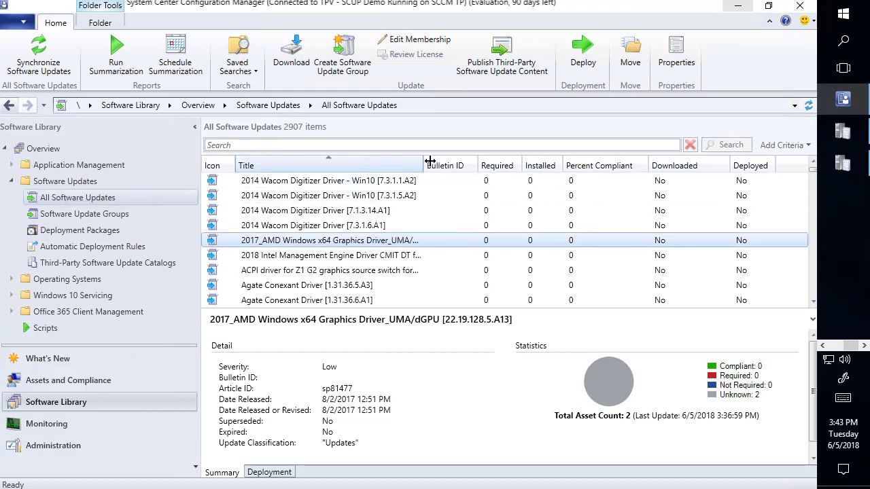
right_click(329, 242)
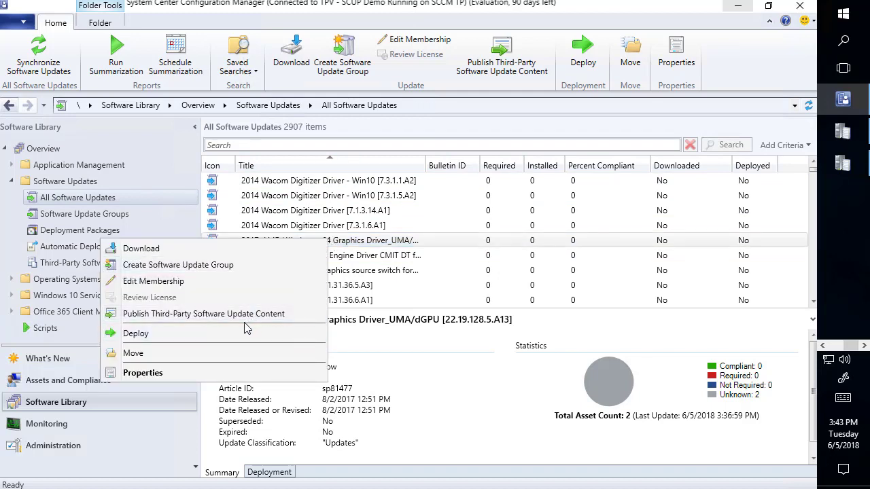
left_click(243, 314)
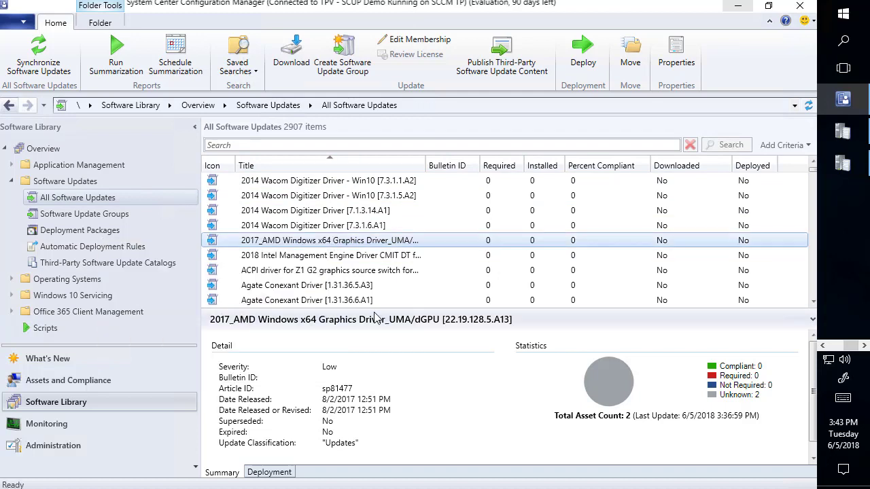
Follow the AMD driver's publishing in SMS_ISVUPDATES_SYNCAGENT.log, examining the sp81477.exe download entry and the final log entries.
mouse_move(852, 136)
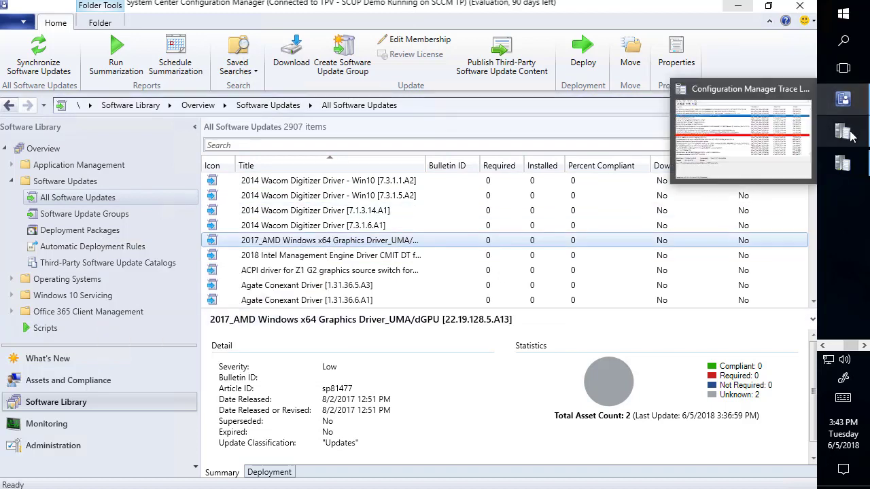
left_click(842, 165)
left_click(252, 258)
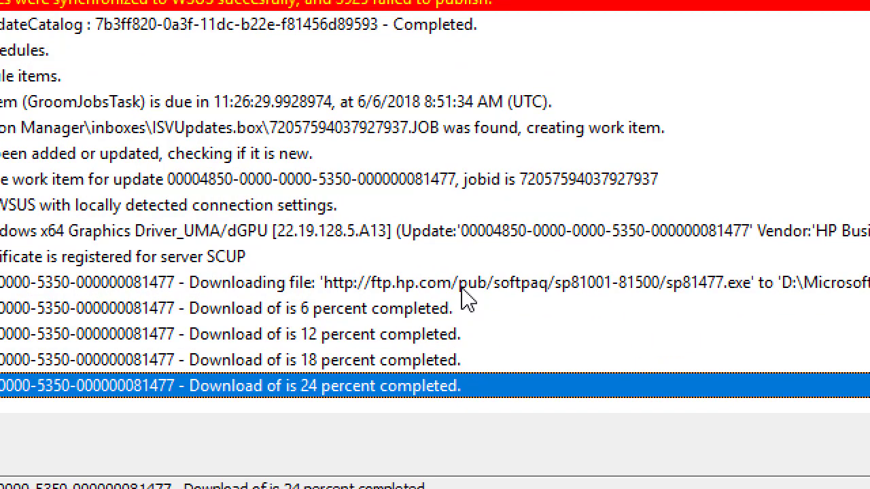
left_click(464, 291)
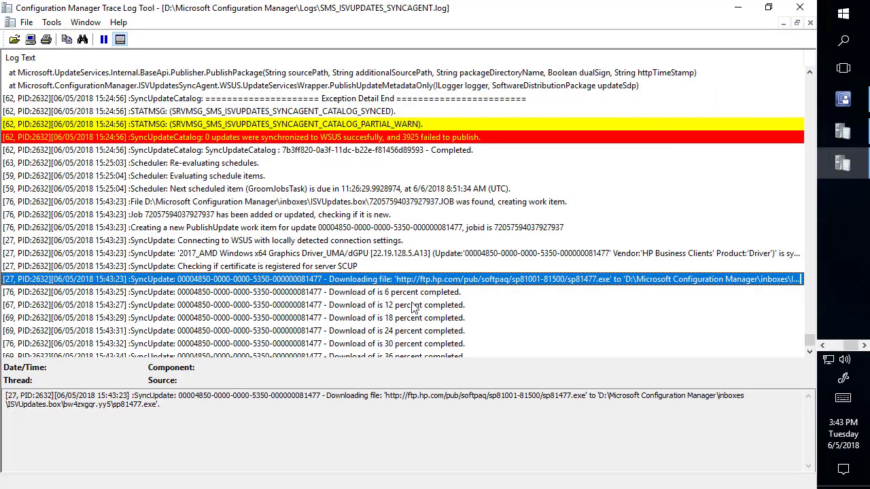
key("End")
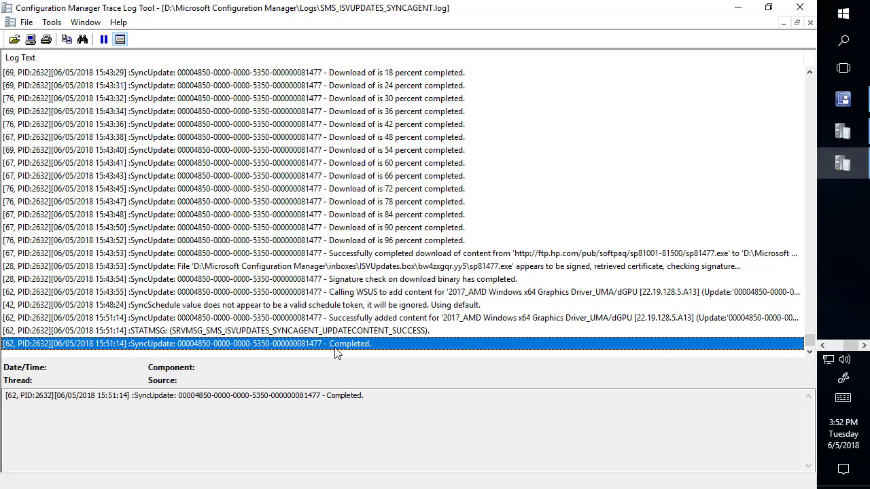
Switch to the Configuration Manager console and start a site-wide synchronization of software updates.
left_click(843, 99)
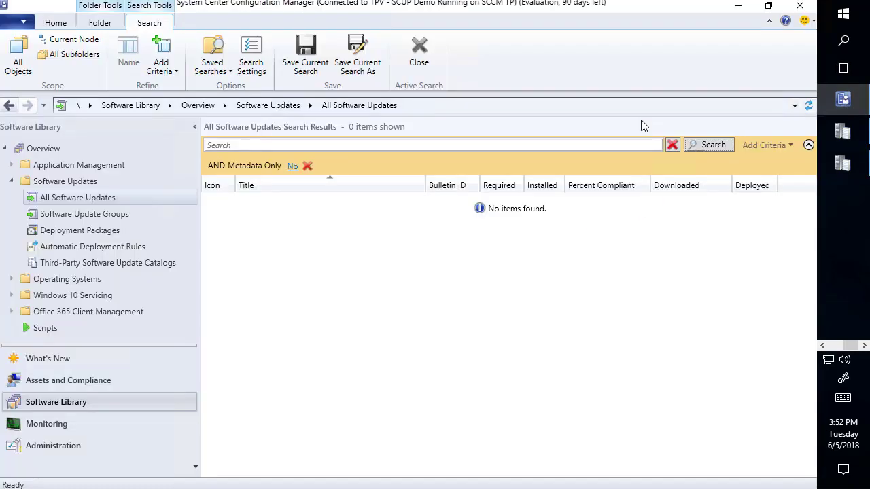
right_click(88, 199)
left_click(112, 207)
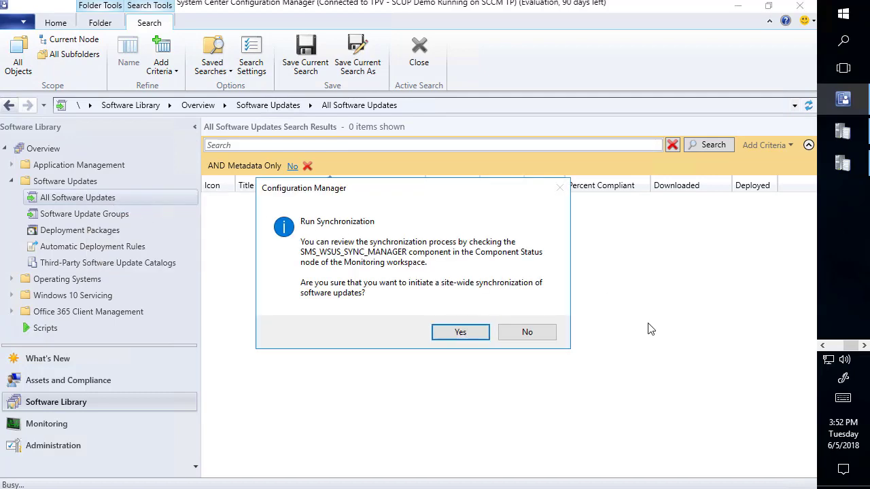
left_click(468, 338)
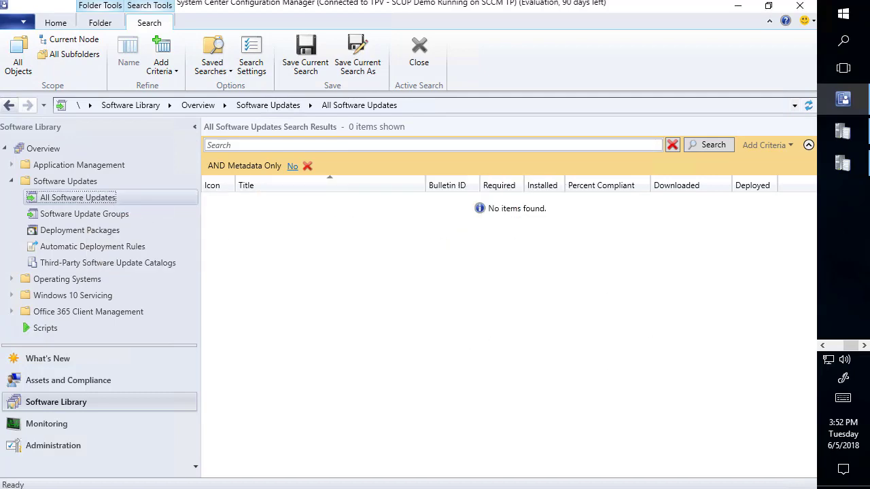
Examine the entry in wsyncmgr.log on synchronizing the published AMD graphics driver update, then put the log away.
left_click(842, 163)
left_click(374, 99)
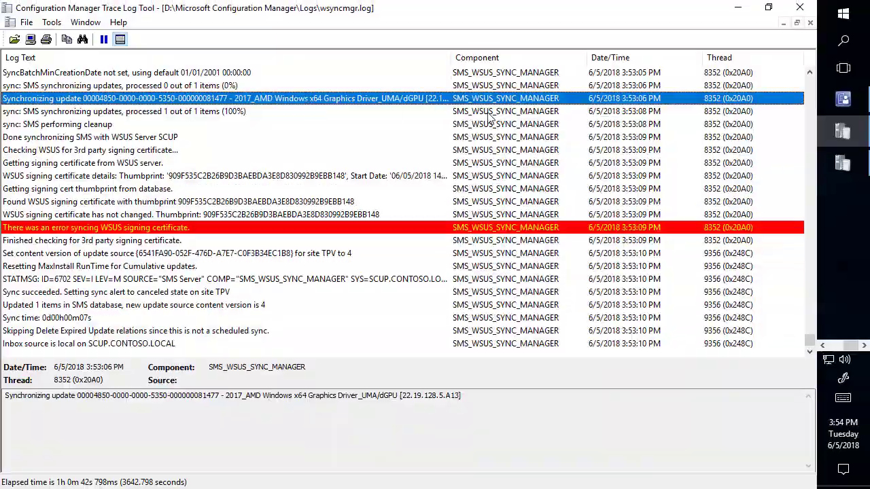
left_click(737, 6)
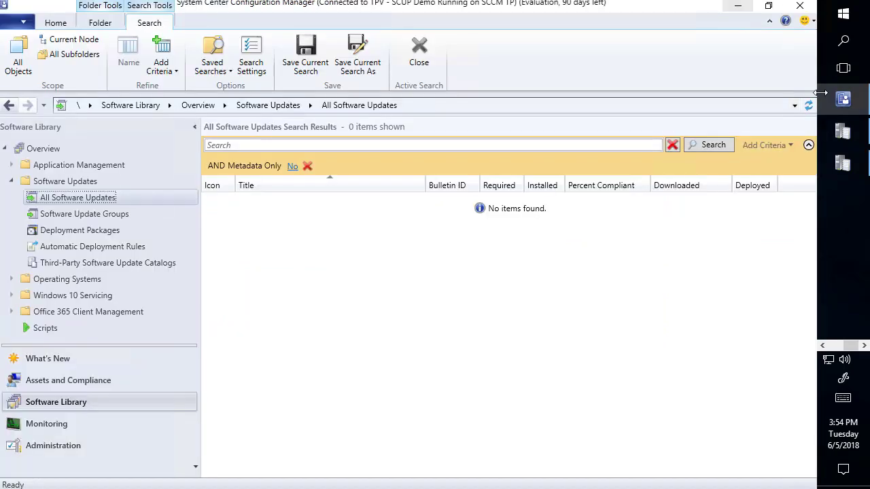
Search All Software Updates with Metadata Only set to No and view the actions available for the AMD graphics driver update.
left_click(703, 145)
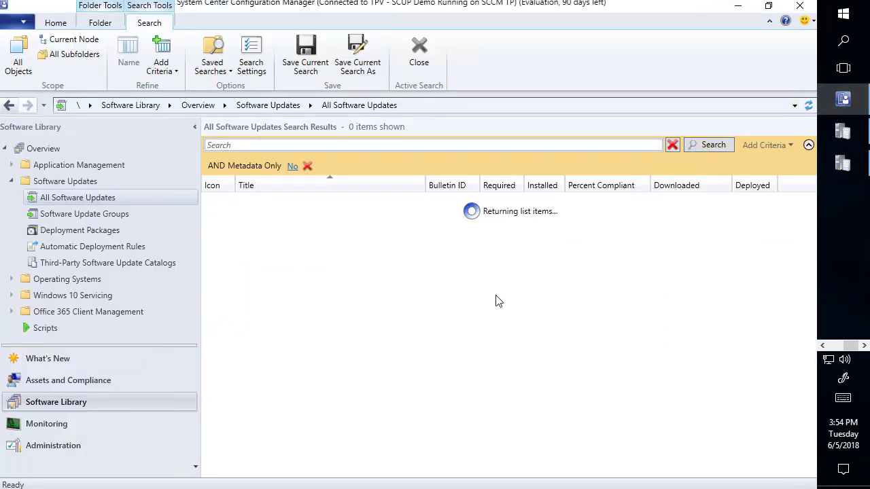
left_click_drag(422, 180, 415, 214)
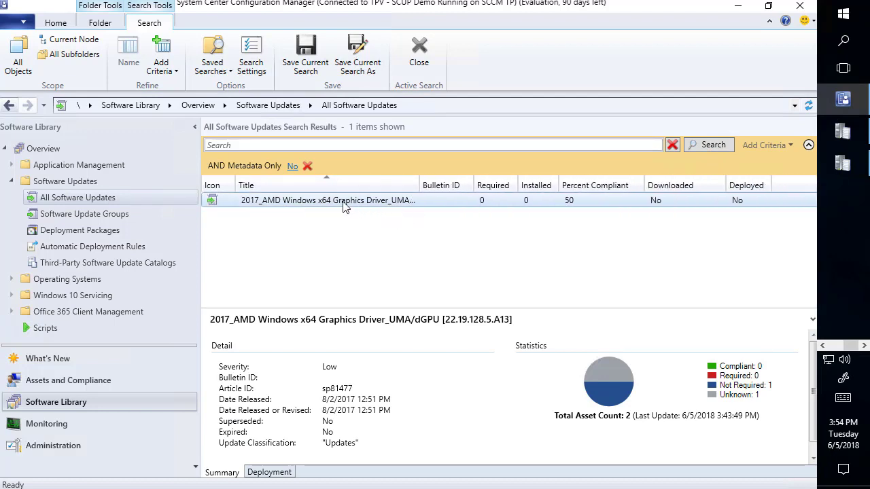
right_click(331, 202)
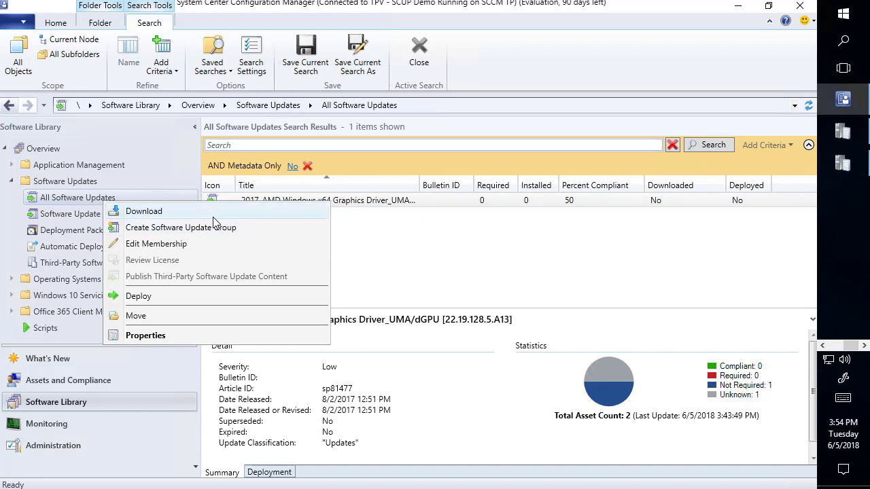
Switch to Hyper-V Manager and apply the SCCM 1806 - 06.04.2018 checkpoint to the SCUP.CONTOSO.LOCAL virtual machine.
key("alt+Tab")
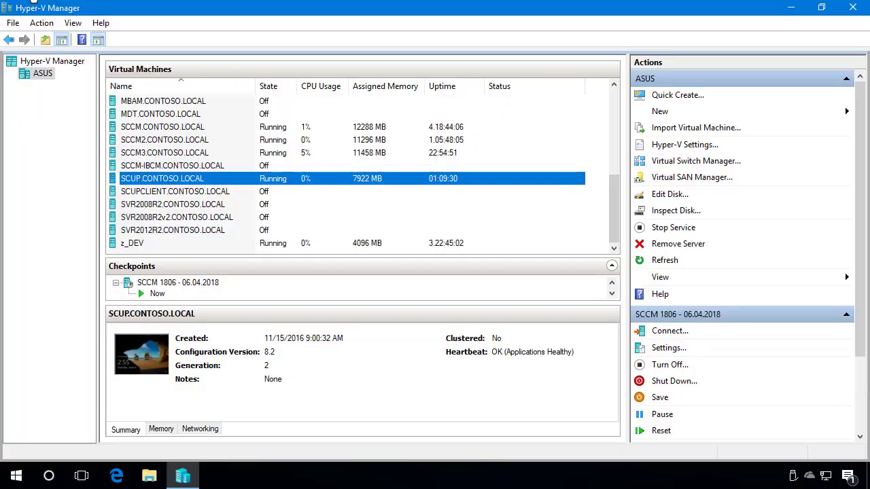
right_click(187, 284)
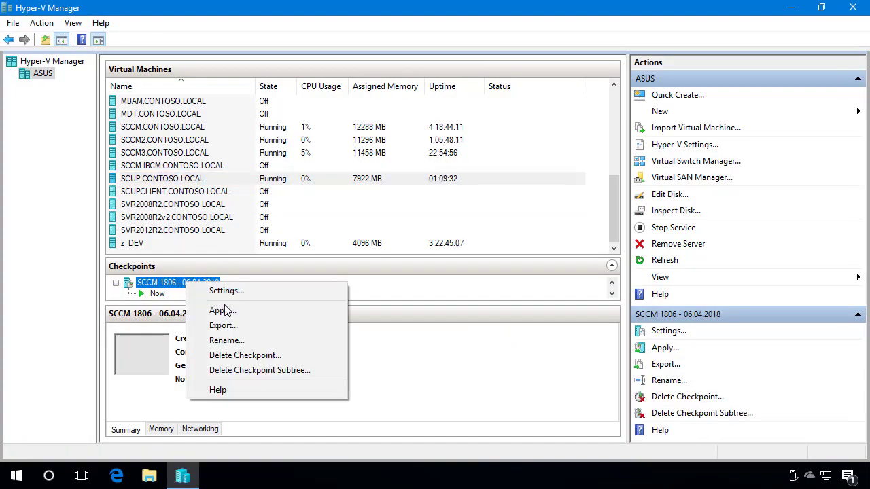
left_click(232, 312)
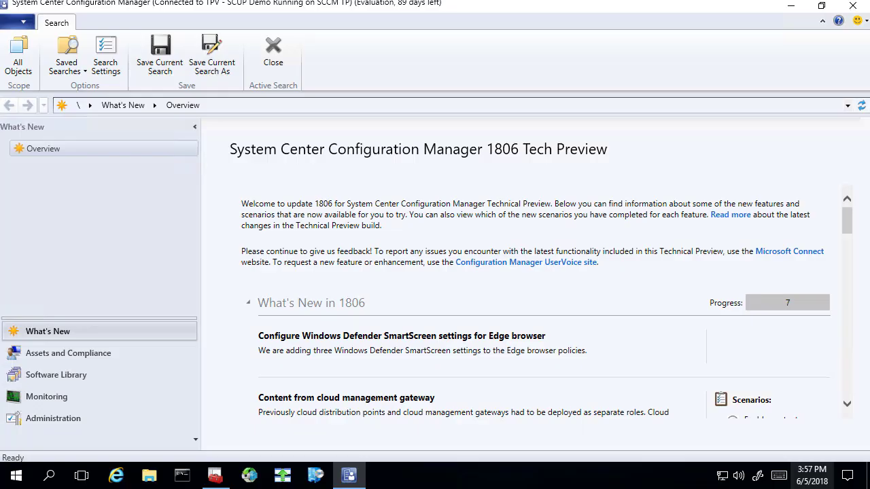
Enable third-party software updates in the Software Update Point component properties of the TPV site and save the change.
left_click(53, 420)
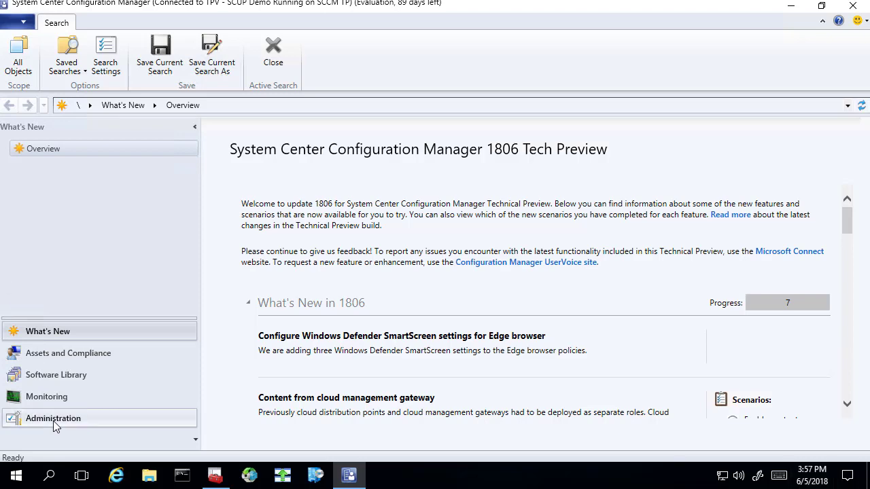
left_click(68, 213)
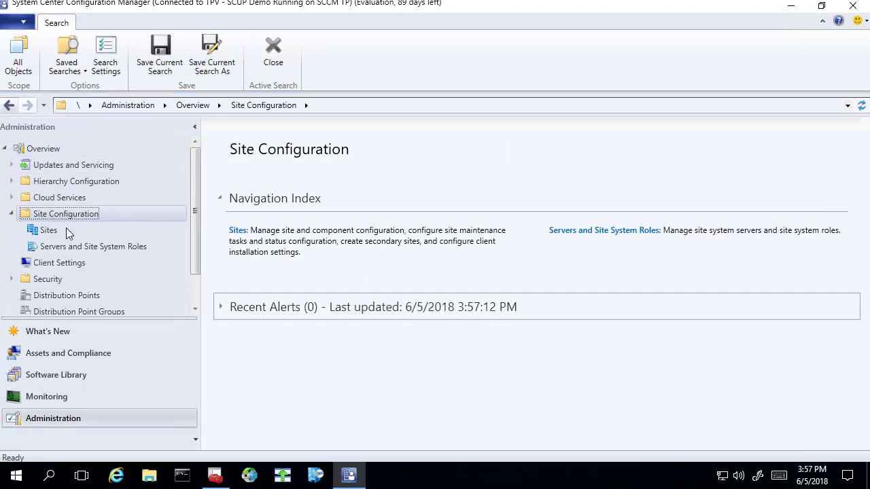
left_click(46, 235)
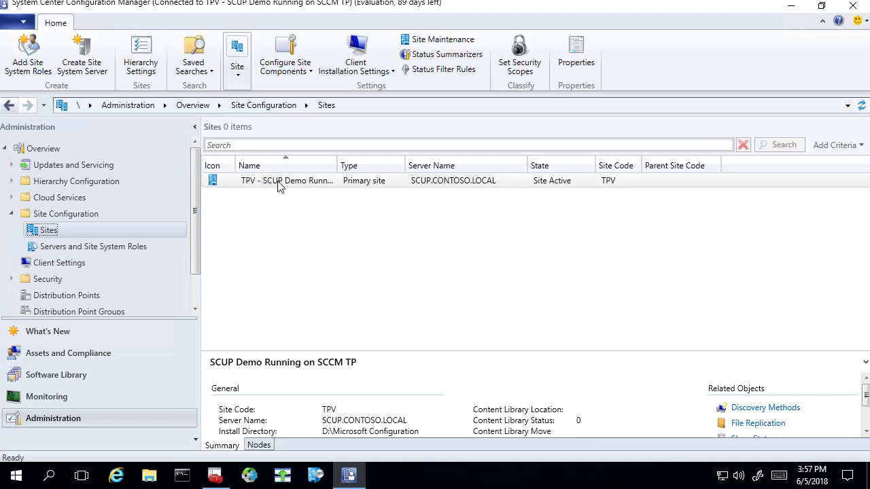
right_click(88, 232)
mouse_move(215, 347)
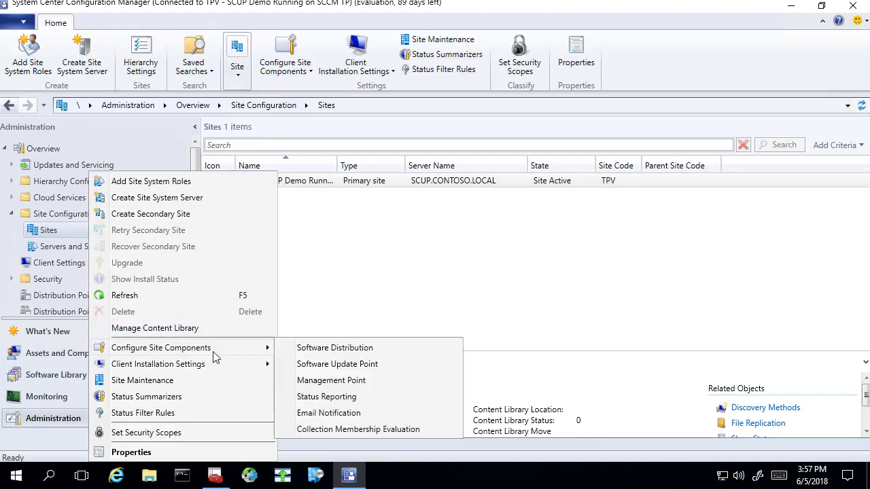
left_click(344, 363)
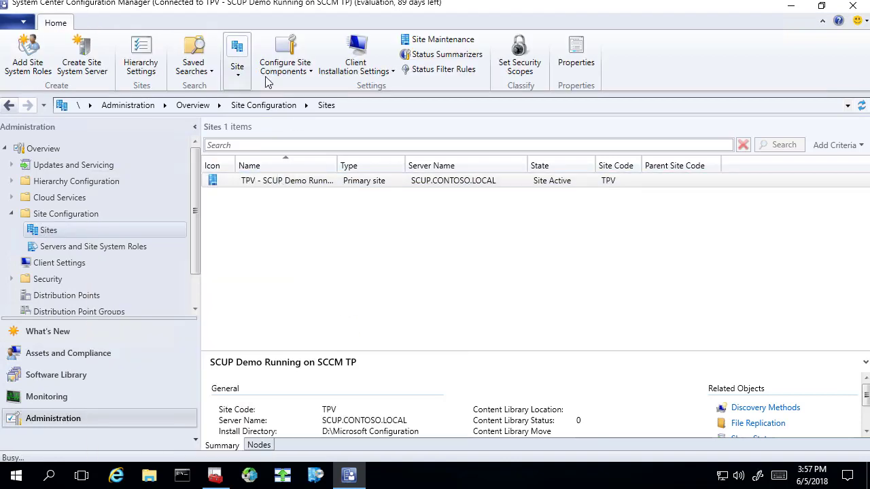
left_click(270, 54)
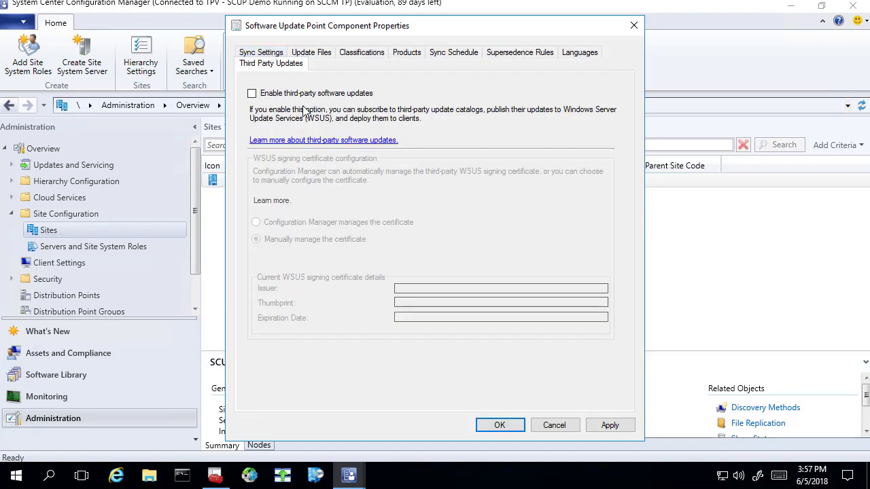
left_click(251, 93)
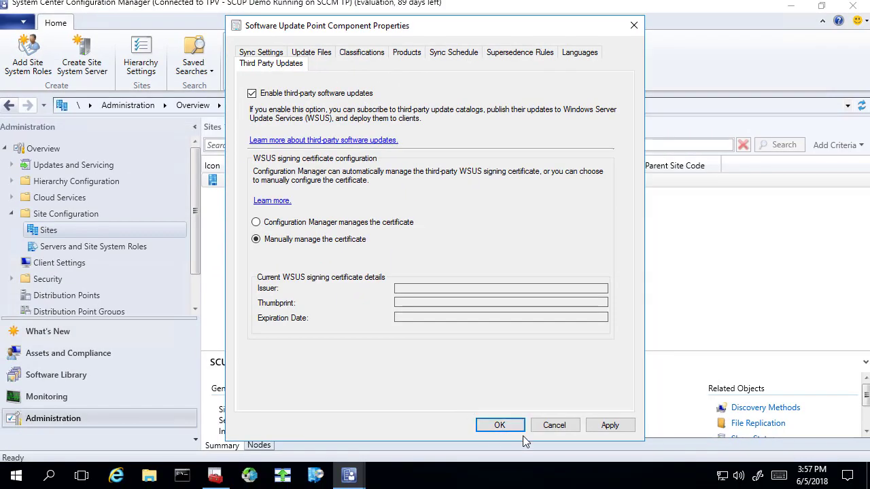
left_click(746, 487)
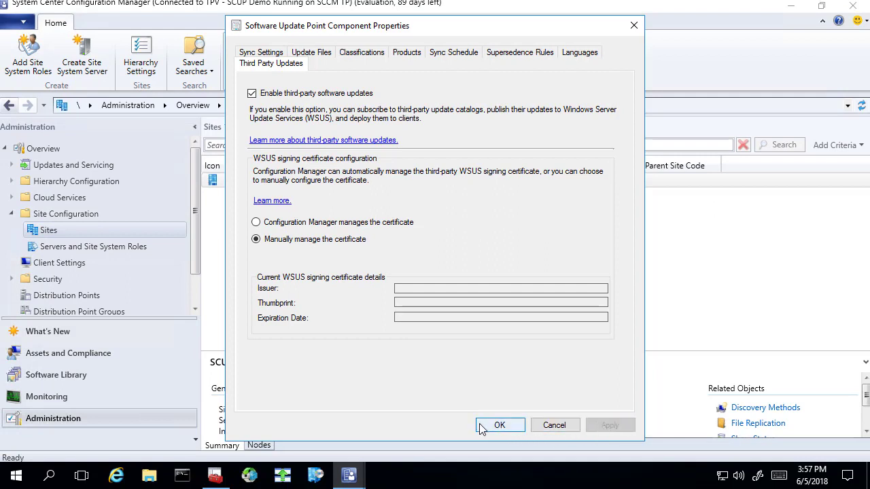
left_click(509, 425)
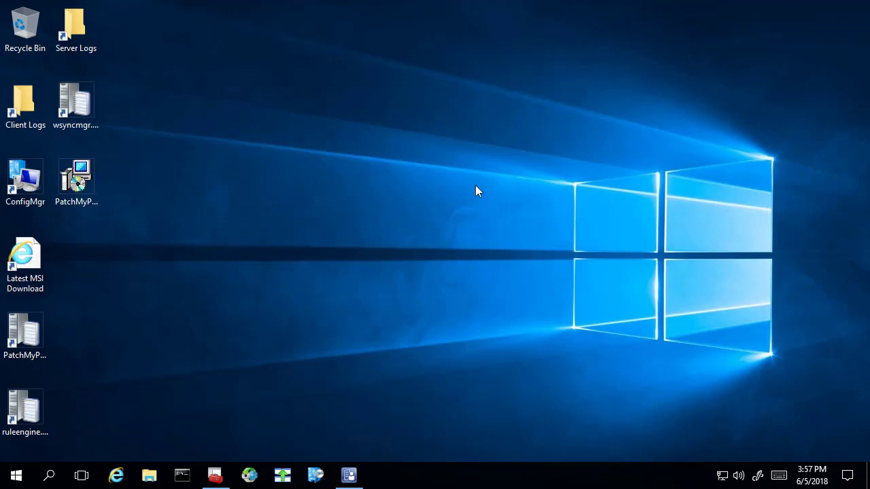
Install the Patch My PC Publishing Service, accepting the license agreement and allowing the elevation requests, and launch it on completion.
double_click(79, 180)
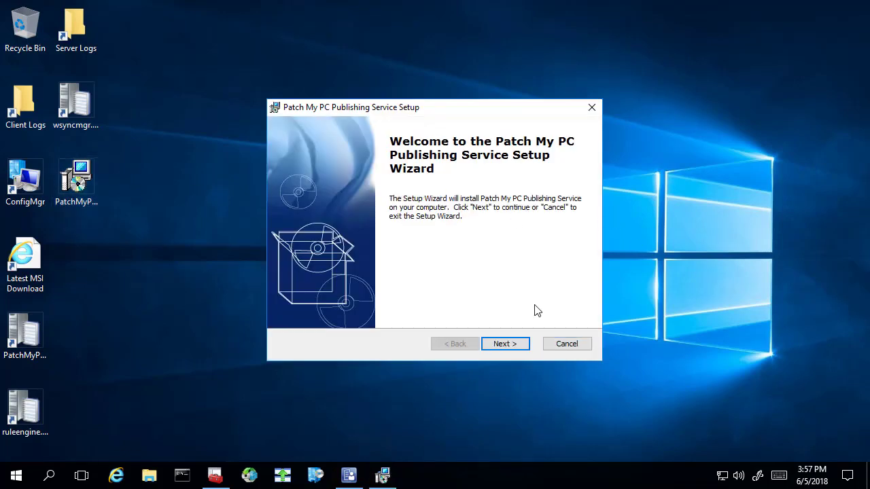
left_click(504, 345)
left_click(408, 292)
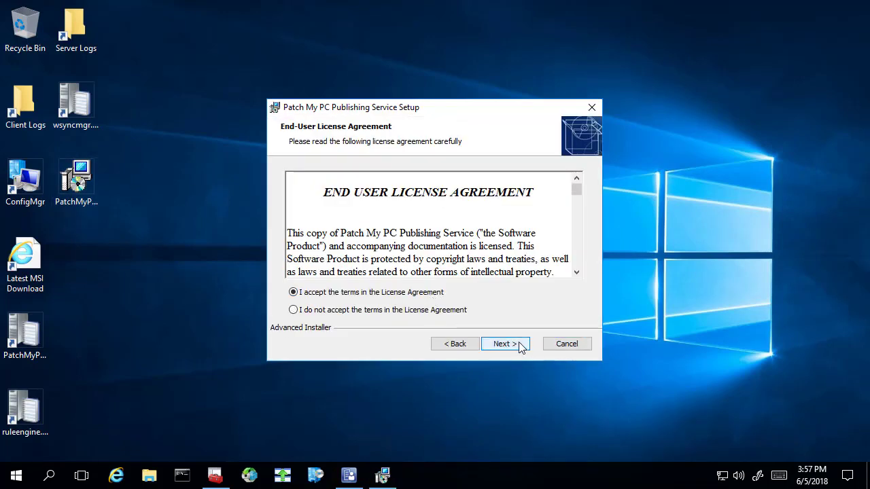
left_click(519, 346)
left_click(517, 346)
left_click(517, 346)
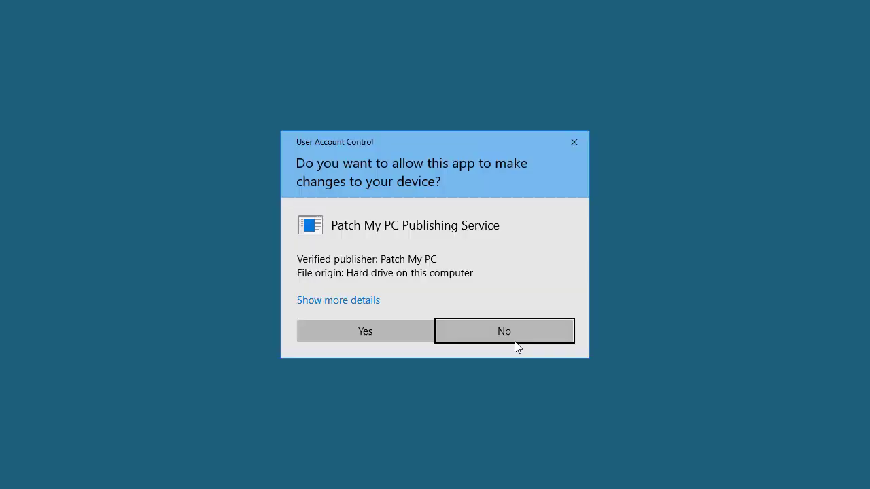
left_click(404, 333)
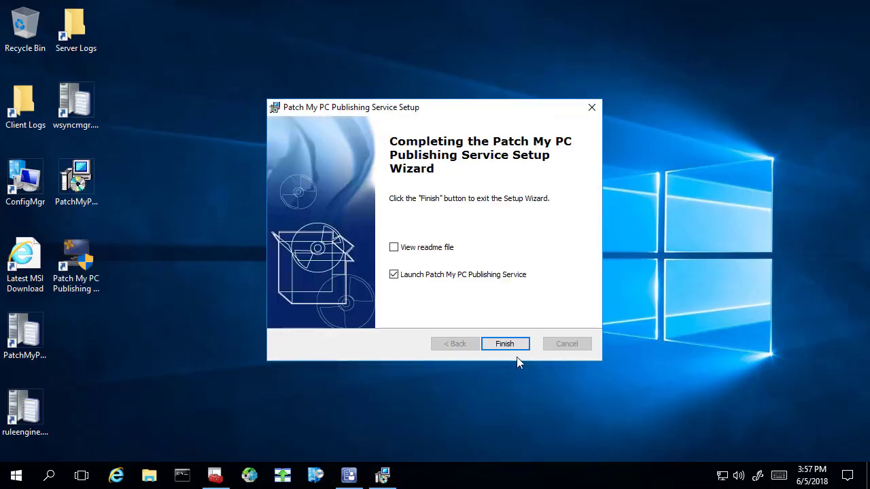
left_click(503, 343)
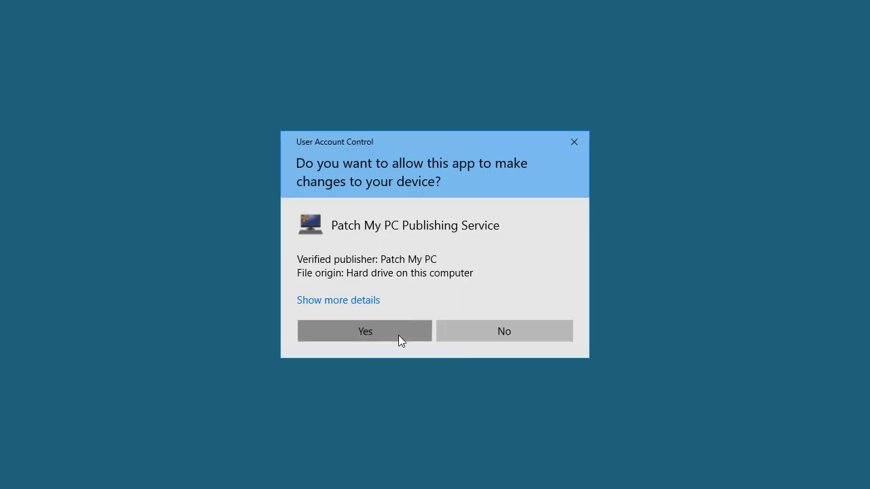
left_click(399, 340)
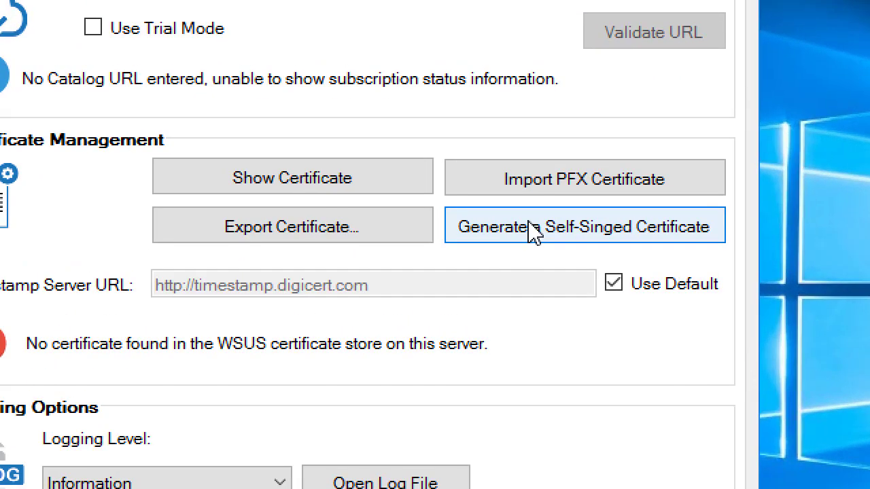
Generate a self-signed certificate and export it to the Desktop as WSUS.cer, leaving the publishing settings without further changes.
left_click(485, 226)
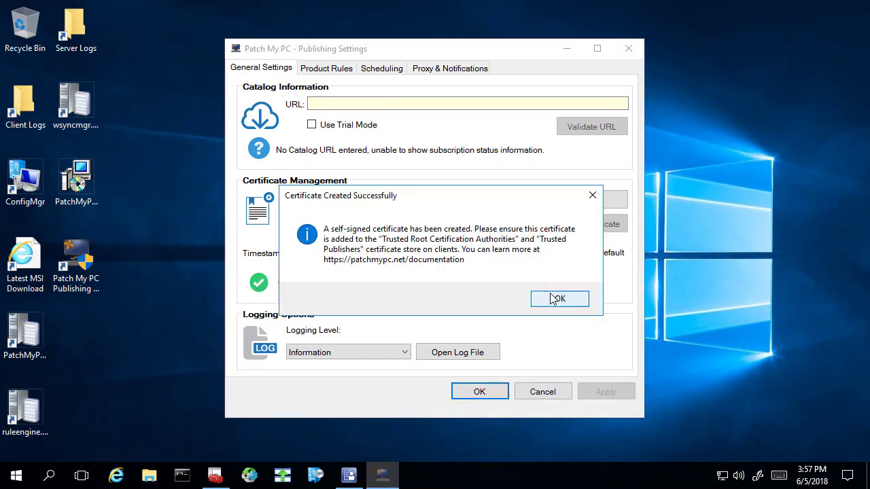
left_click(571, 302)
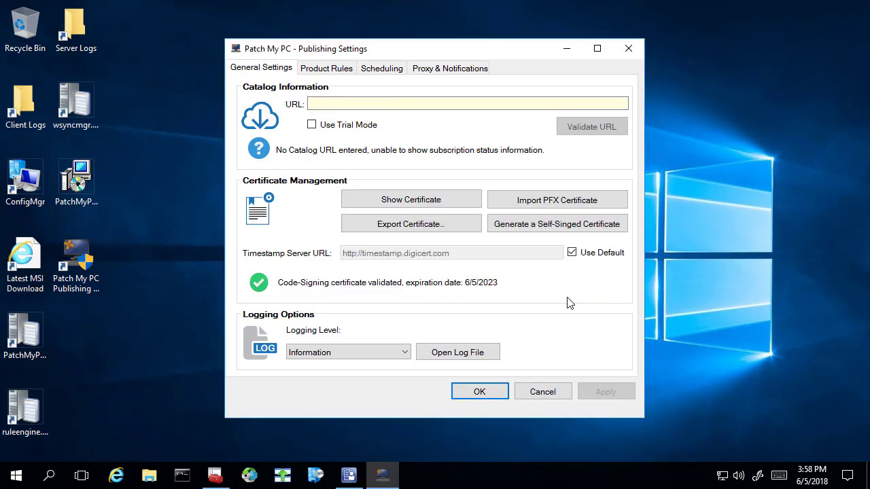
left_click(410, 225)
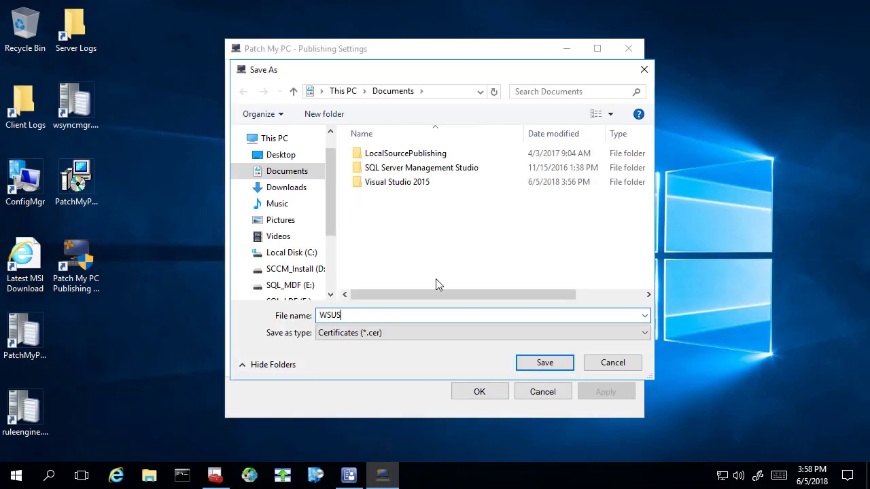
left_click(271, 155)
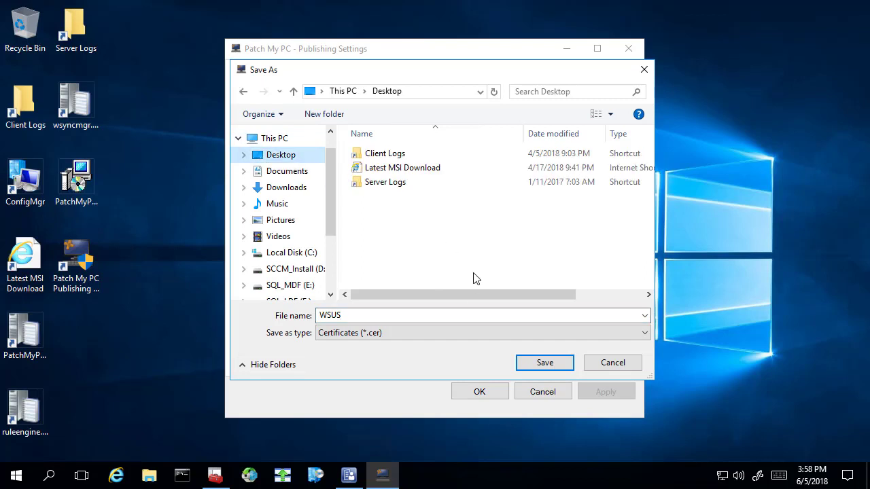
left_click(544, 363)
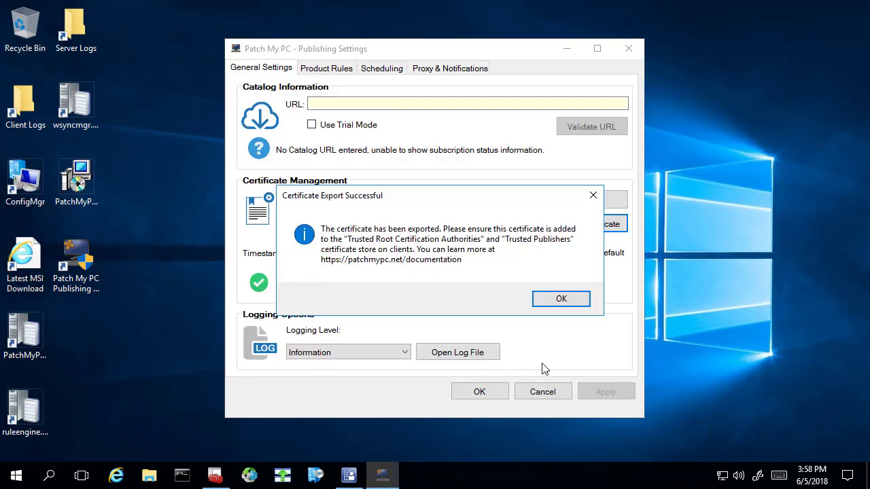
left_click(574, 305)
left_click(90, 346)
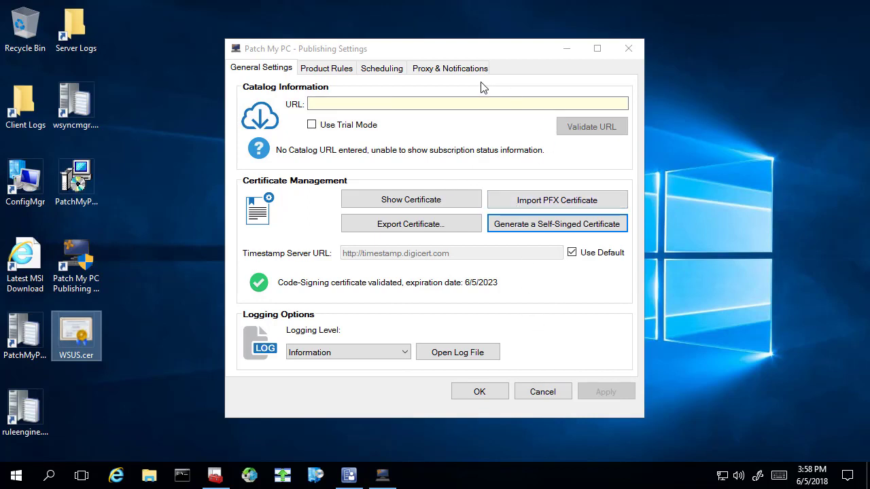
left_click(543, 393)
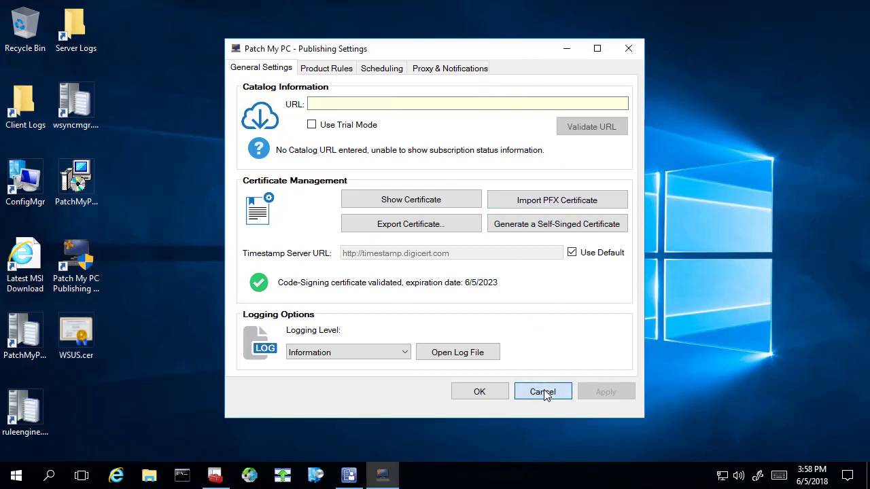
left_click(538, 392)
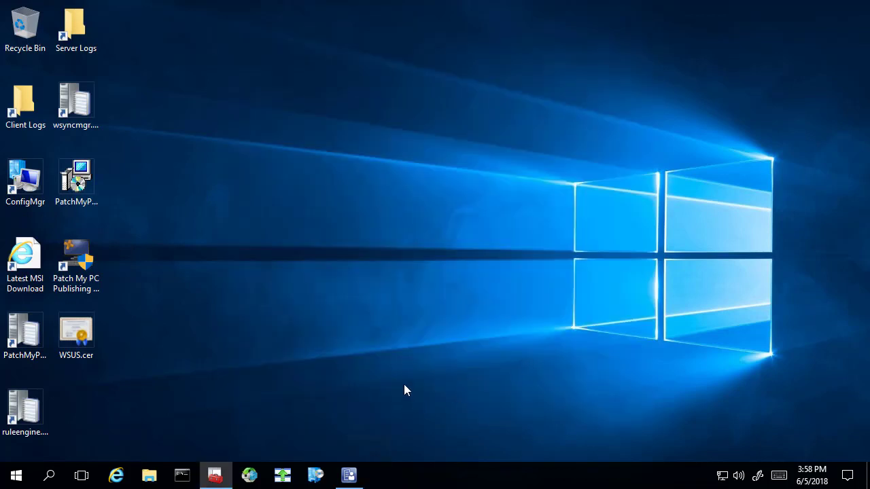
Switch to the Certificates console, refresh the WSUS store and inspect the PatchMyPC Service certificate in it.
mouse_move(217, 472)
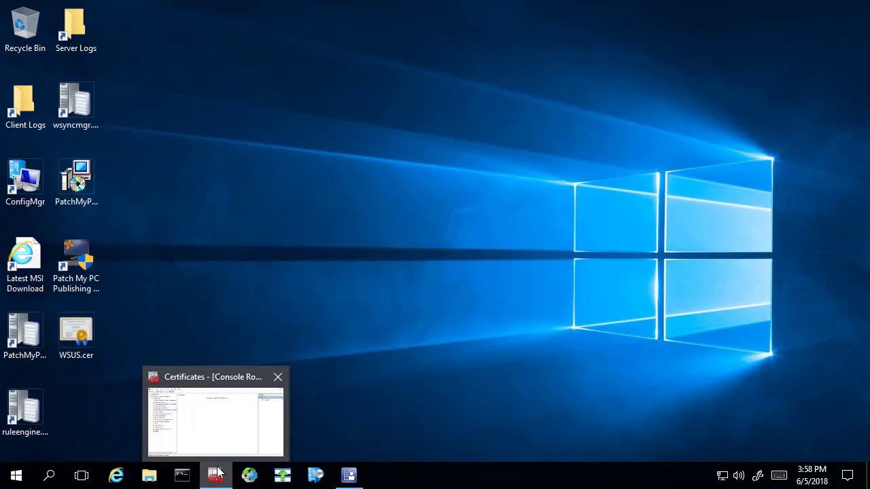
left_click(217, 453)
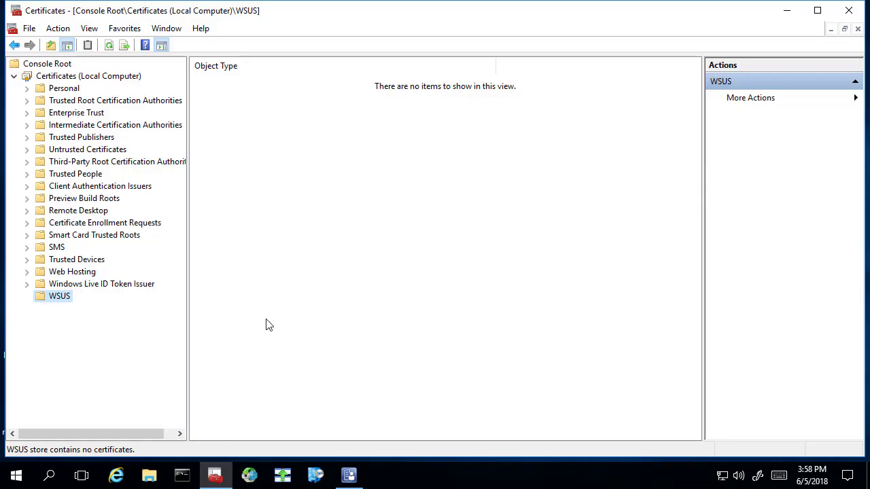
right_click(63, 300)
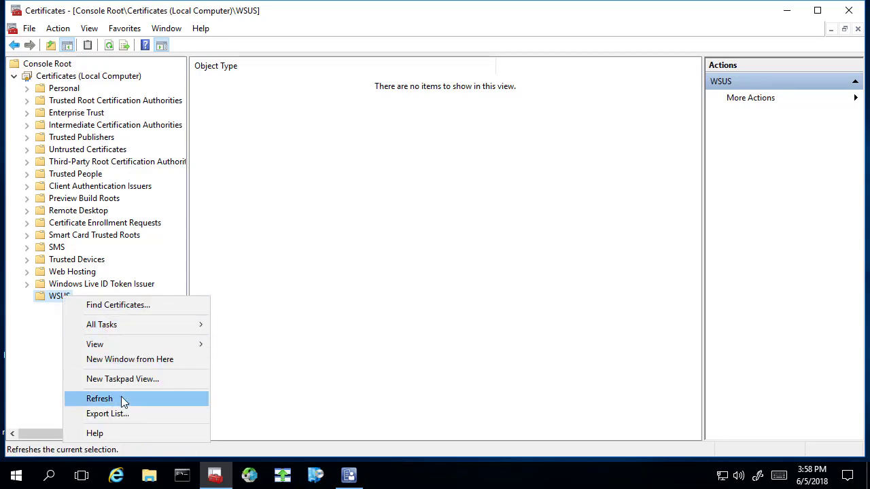
left_click(121, 396)
left_click(77, 308)
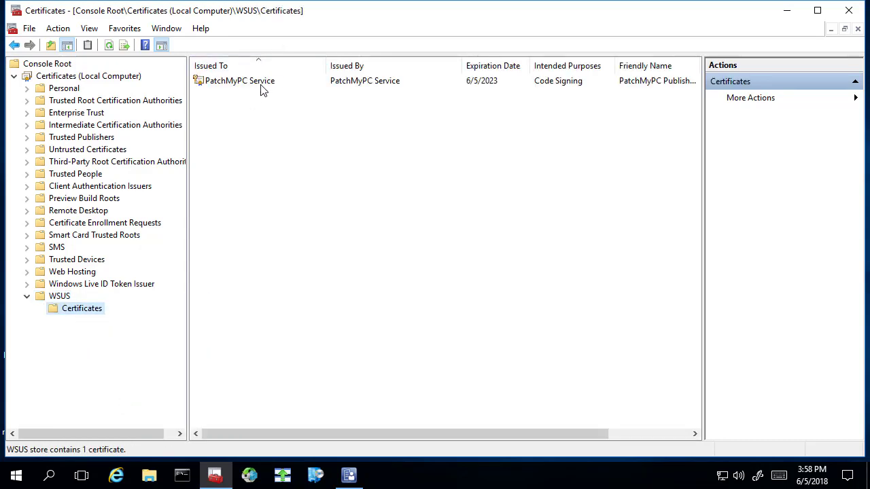
left_click(285, 85)
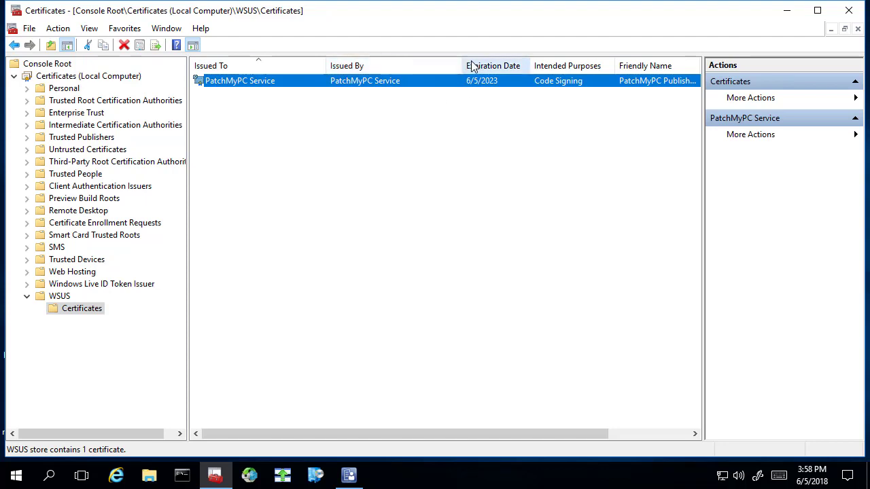
Check the Trusted Root Certification Authorities and Trusted Publishers stores for PatchMyPC Service certificates, and close the console without saving its settings.
left_click(83, 102)
left_click(81, 112)
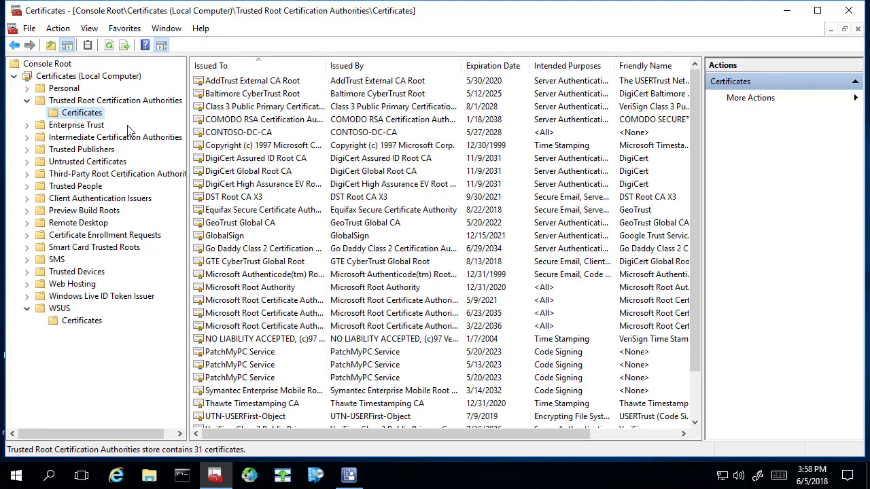
scroll(296, 232, "down", 2)
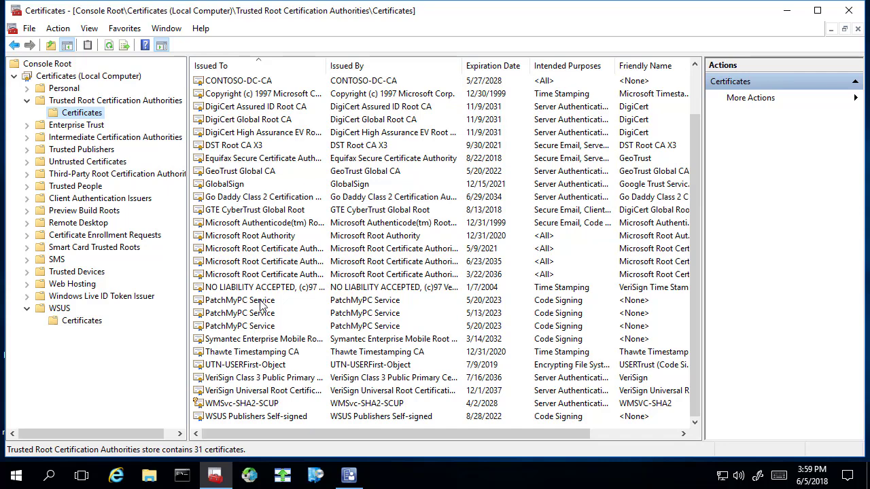
left_click(80, 150)
left_click(81, 162)
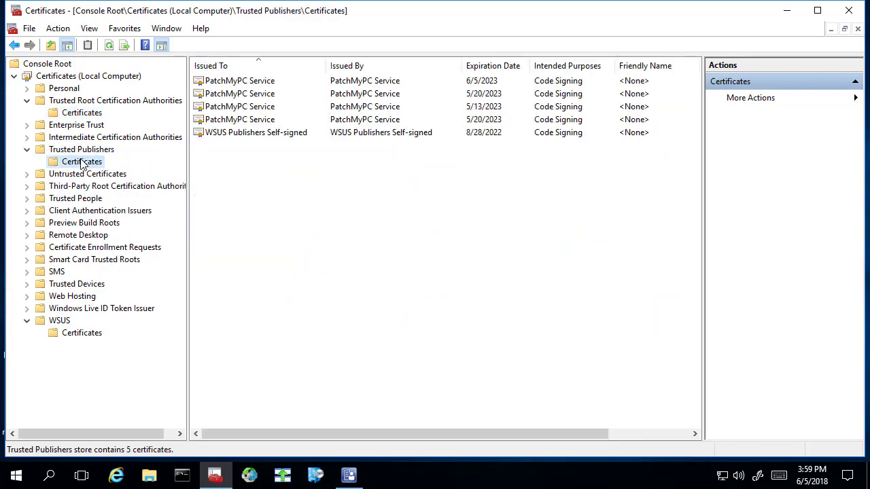
left_click(273, 121)
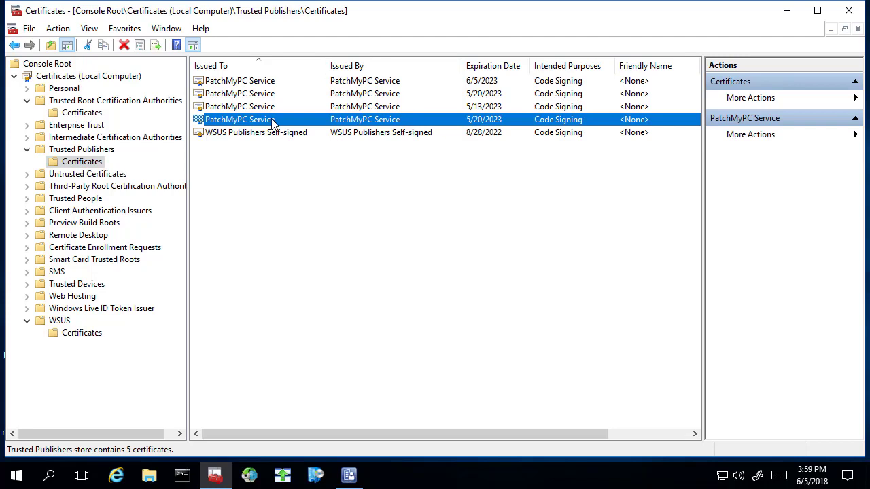
left_click(252, 83)
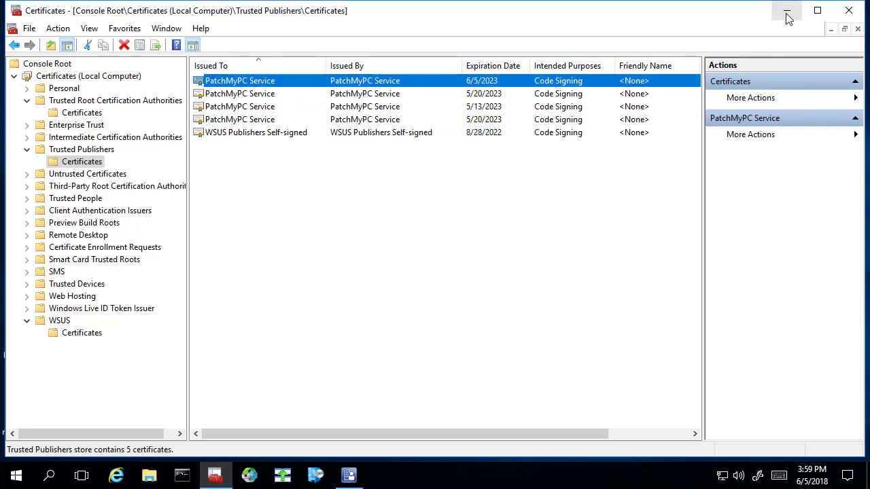
left_click(842, 14)
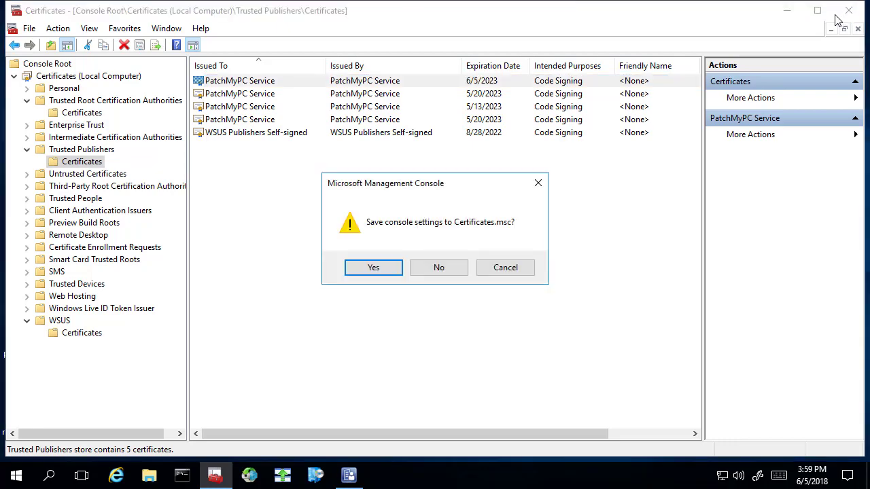
left_click(461, 269)
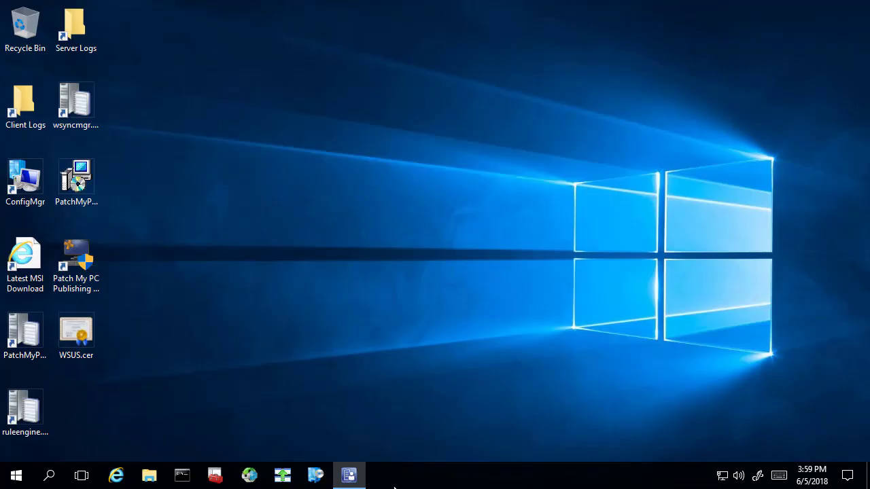
Switch to the Configuration Manager console, open Third-Party Software Update Catalogs under Software Updates in the Software Library, and widen the catalog Name column.
left_click(348, 475)
left_click_drag(261, 348, 274, 285)
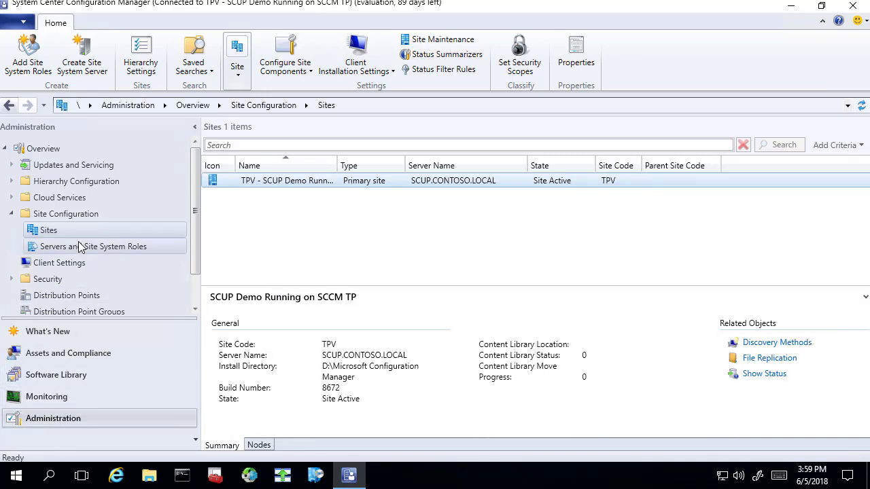
scroll(78, 248, "down", 1)
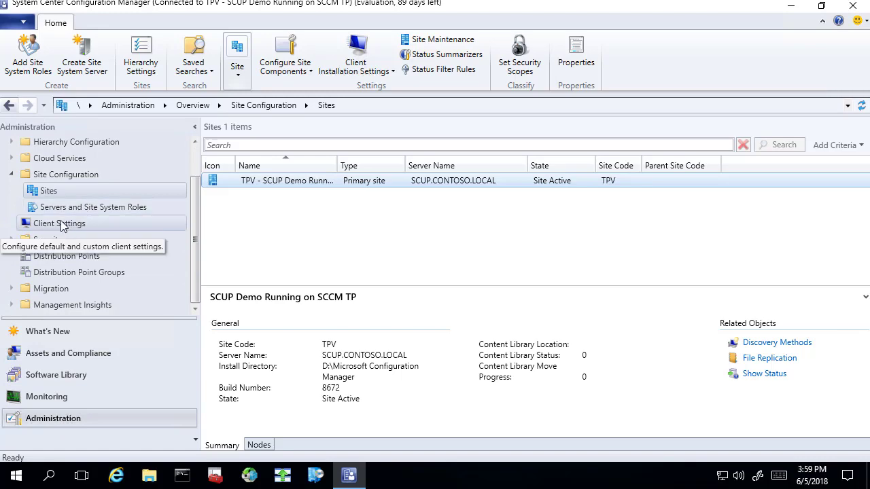
scroll(84, 237, "up", 1)
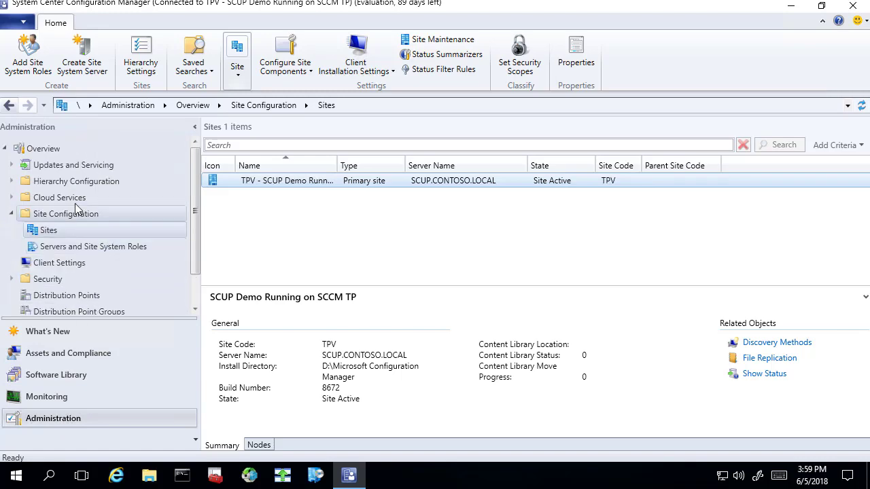
left_click(71, 375)
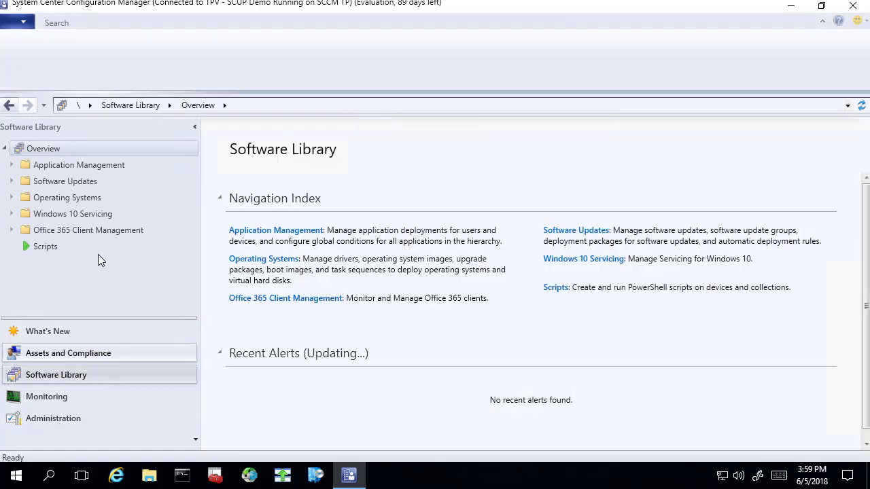
left_click(74, 183)
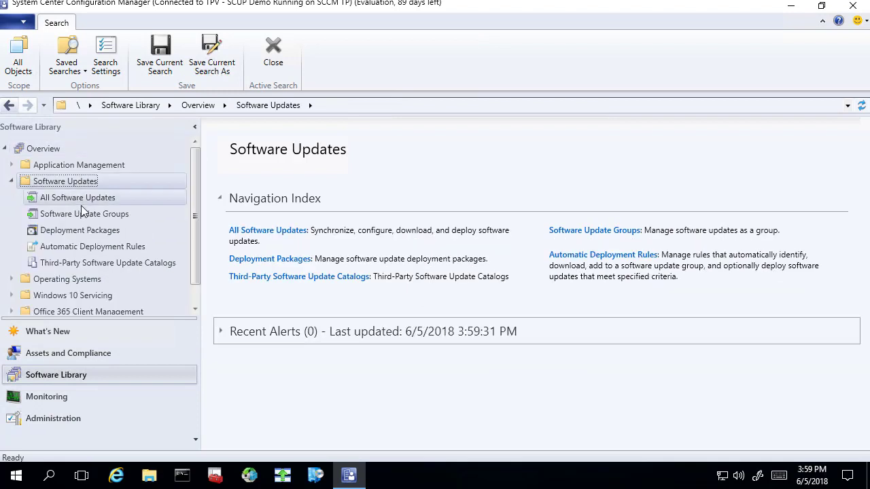
left_click(84, 263)
left_click_drag(308, 145, 542, 166)
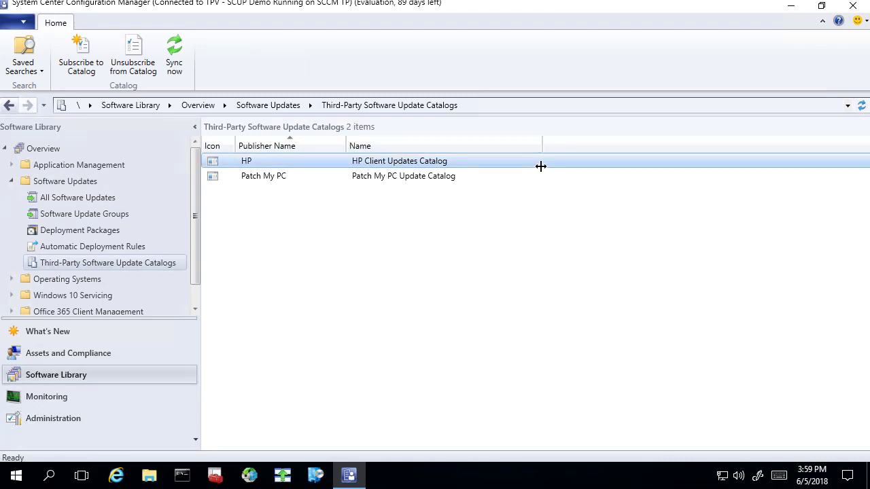
Start a subscription to the Patch My PC Update Catalog.
left_click(303, 174)
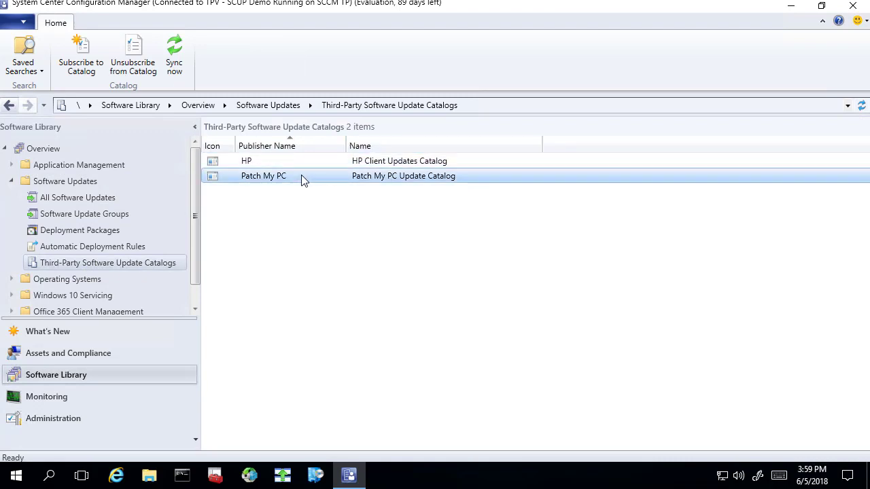
right_click(300, 174)
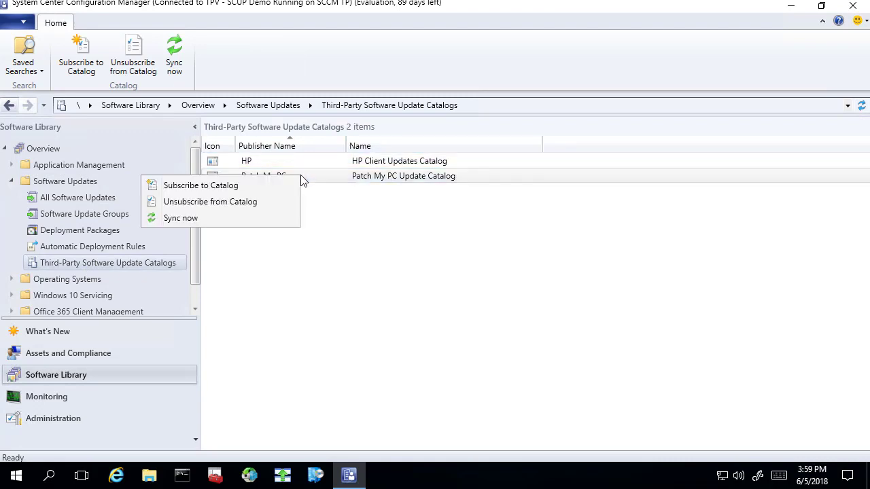
left_click(252, 188)
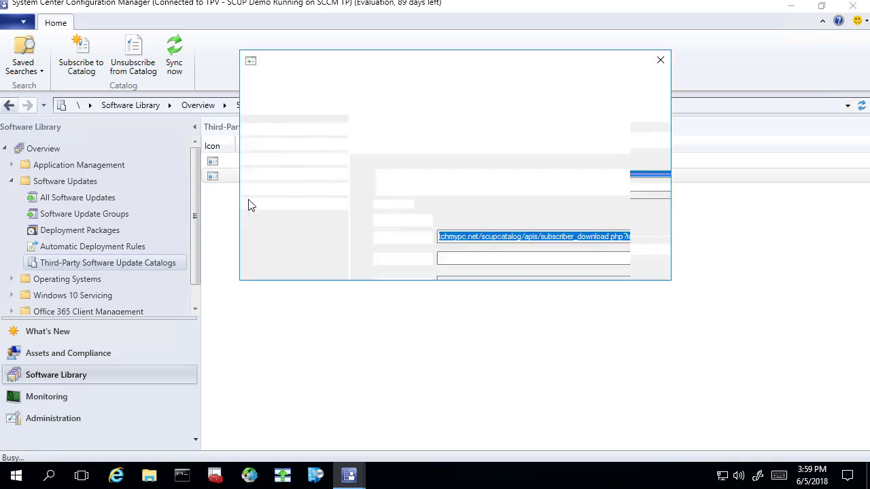
Unlock the Windows taskbar and dock it along the right edge of the desktop, then return to the subscription wizard.
right_click(501, 487)
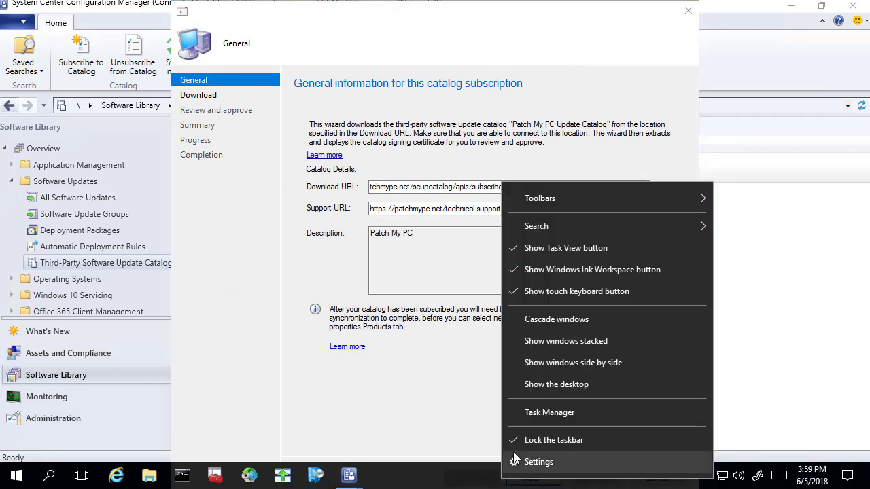
left_click(516, 439)
left_click_drag(734, 360, 757, 356)
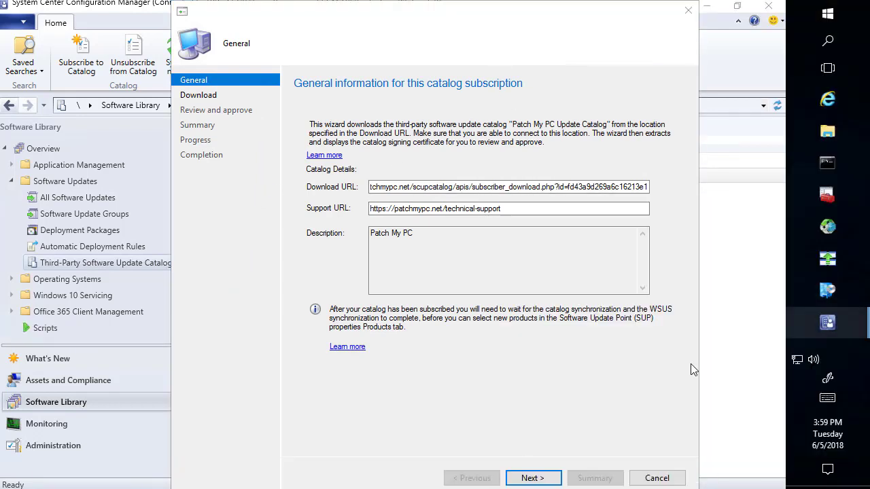
left_click(607, 442)
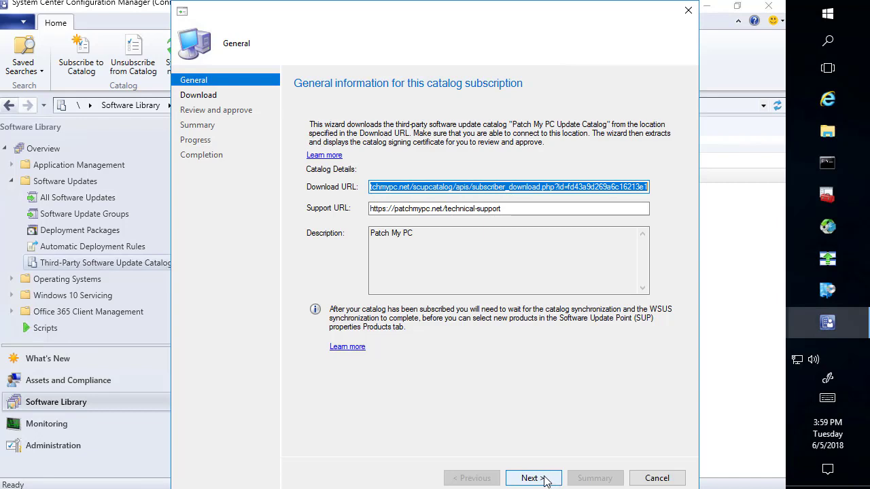
Download the Patch My PC catalog in the wizard and review the certification path of its signing certificate.
left_click(544, 479)
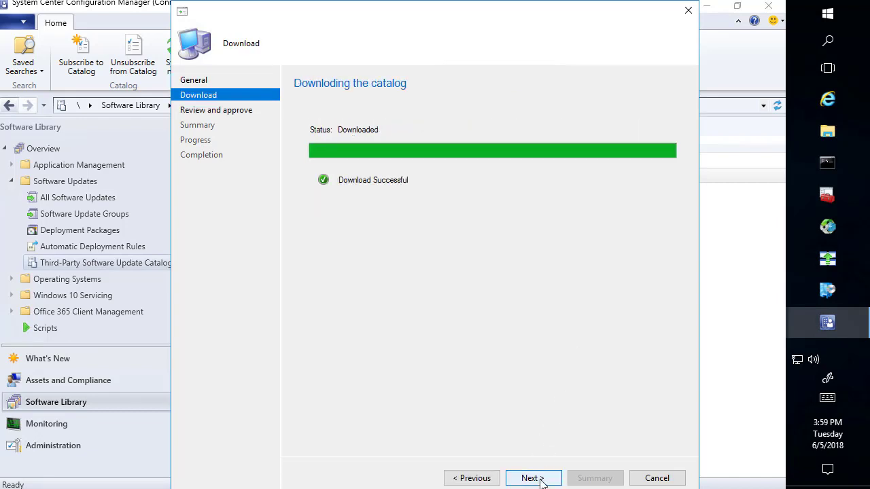
left_click(540, 478)
left_click(374, 200)
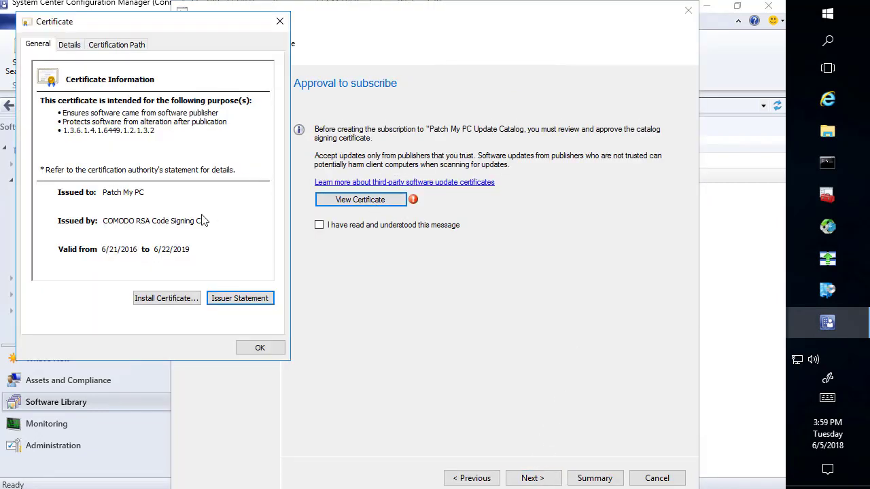
left_click(102, 45)
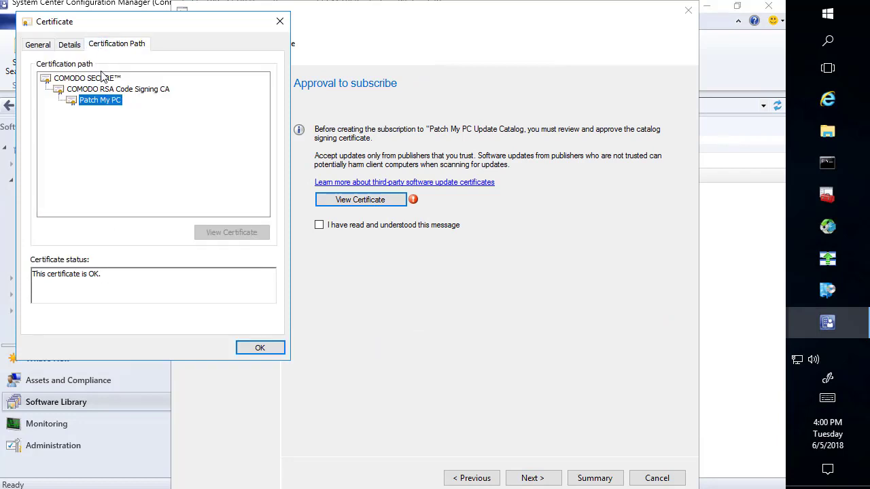
left_click(260, 348)
Acknowledge the catalog approval message, confirm the subscription settings, and close the completed wizard.
left_click(320, 227)
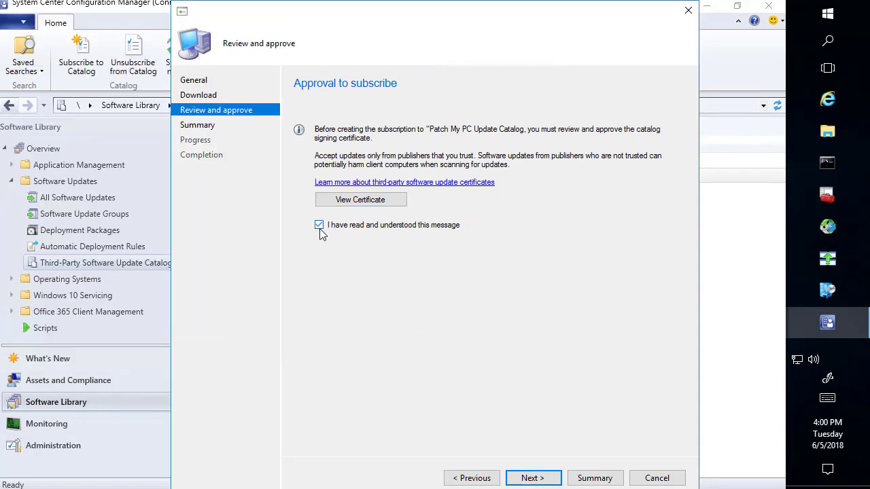
left_click(533, 477)
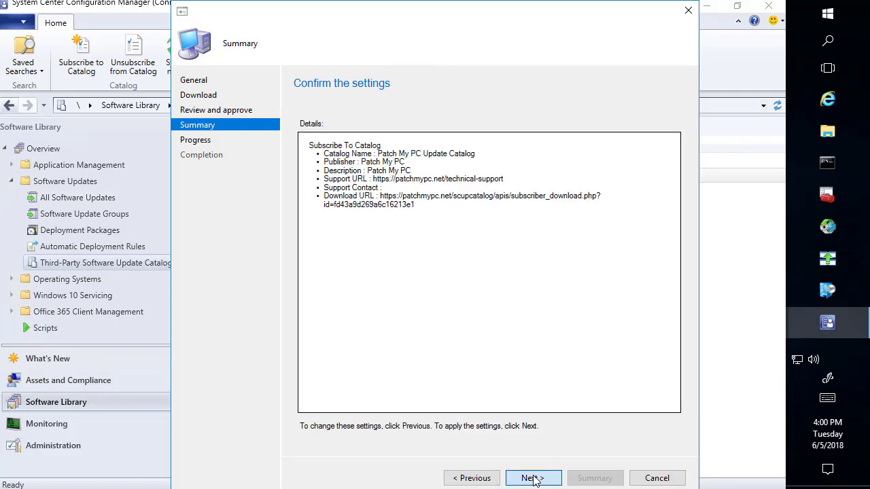
left_click(533, 478)
left_click(657, 477)
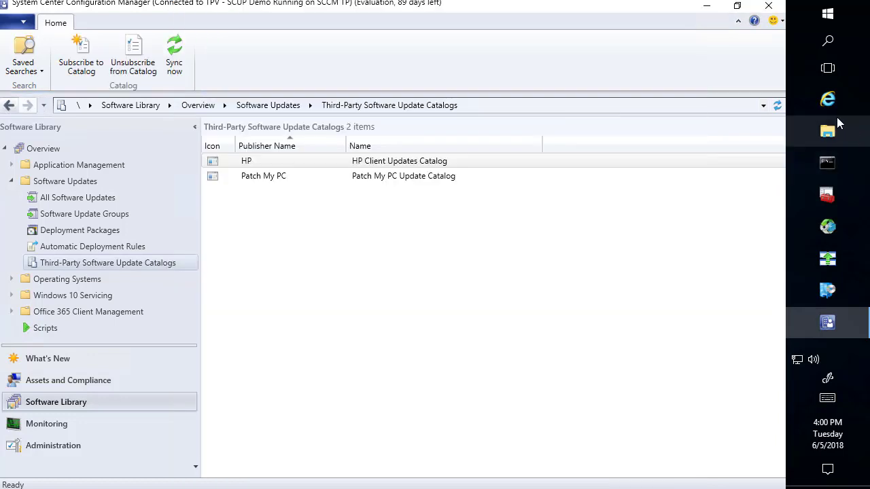
Minimize the console, open SMS_ISVUPDATES_SYNCAGENT.log from the Server Logs folder, and widen the Log Text column to examine the catalog sync.
left_click(707, 5)
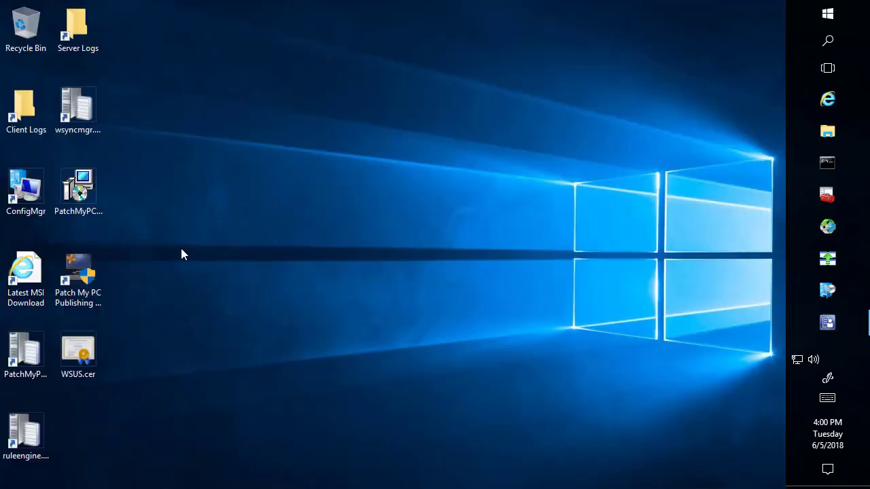
left_click(87, 40)
double_click(87, 39)
left_click(398, 277)
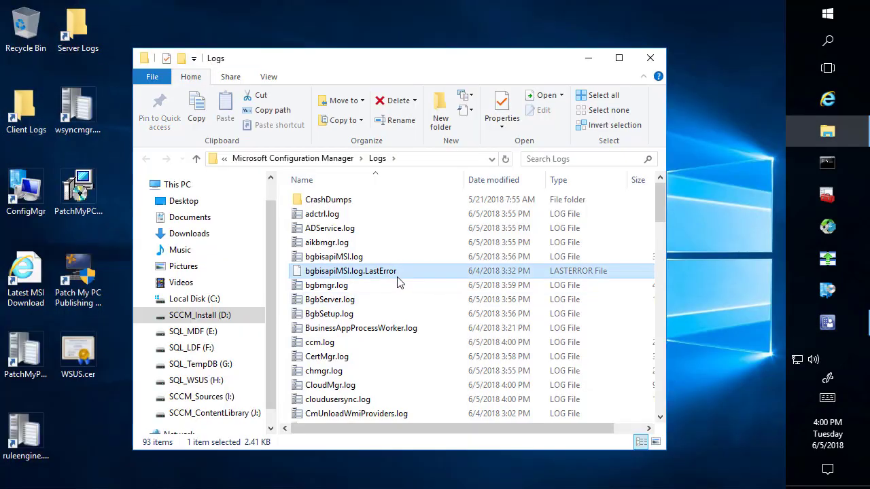
type("sms")
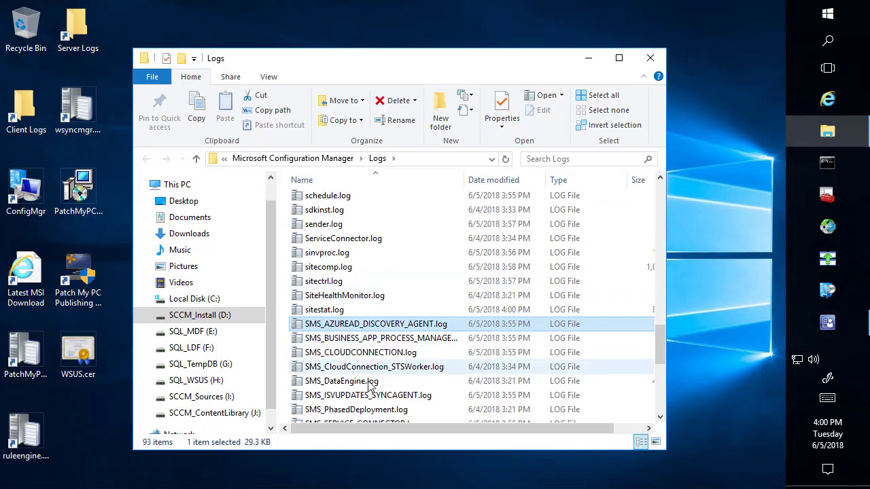
scroll(350, 382, "down", 4)
double_click(381, 229)
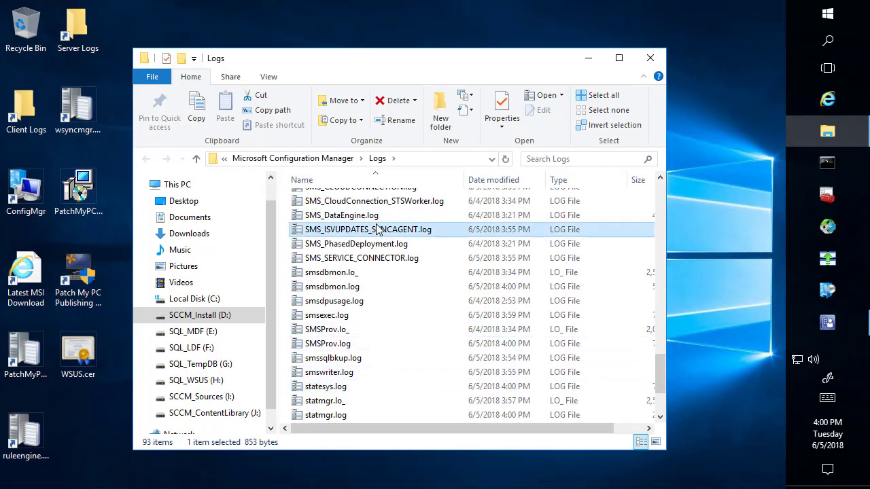
left_click(554, 30)
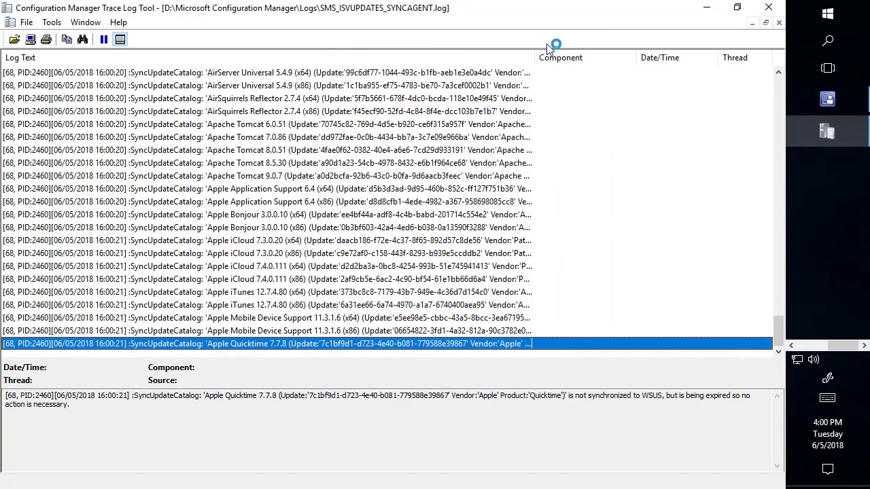
left_click_drag(536, 58, 629, 59)
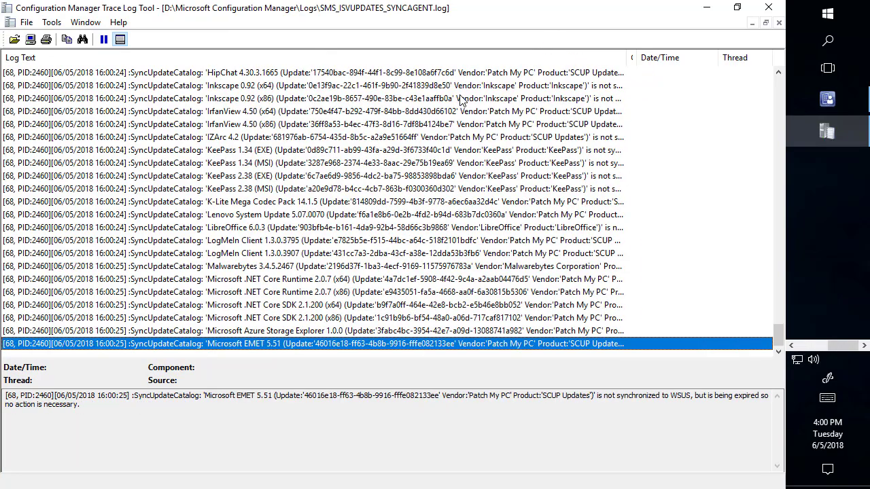
Return to the Configuration Manager console and open the Certificates list under Security in Administration.
left_click(828, 102)
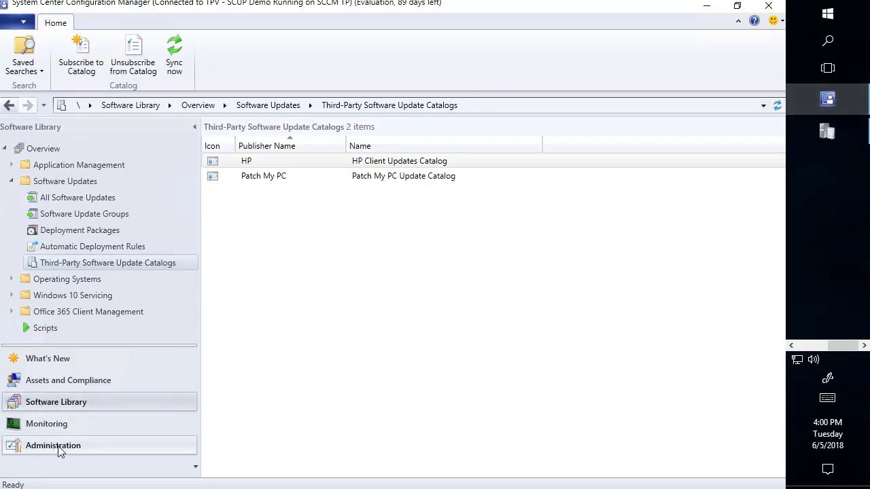
left_click(53, 447)
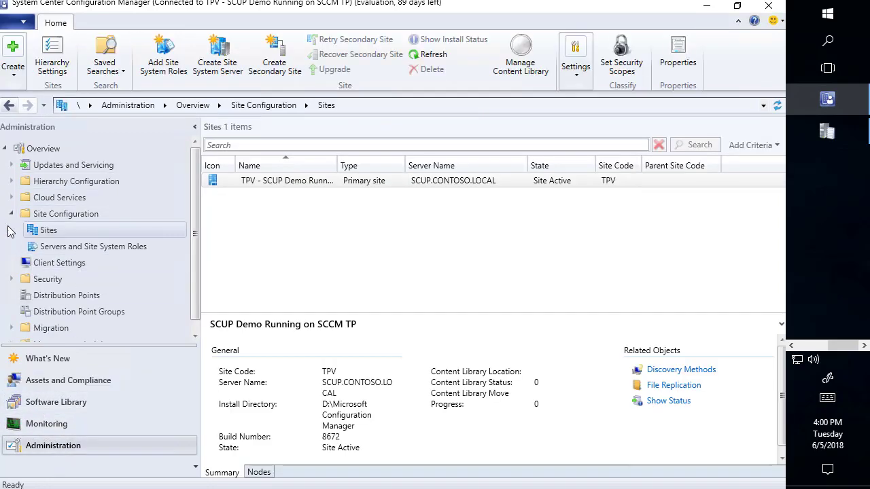
left_click(47, 283)
double_click(46, 280)
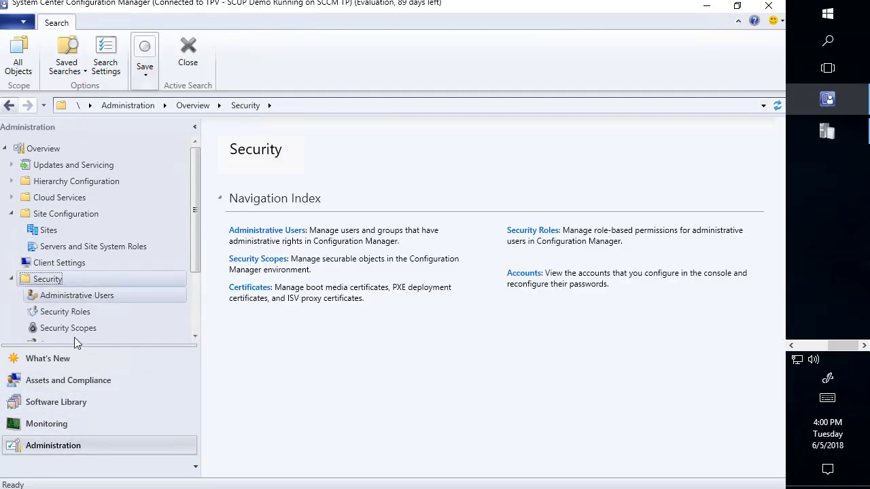
scroll(75, 272, "down", 2)
left_click(76, 267)
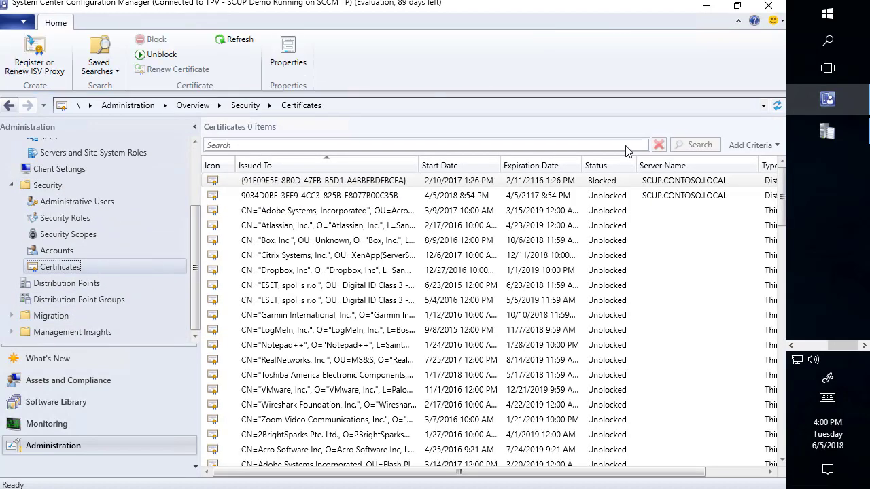
Widen the Issued To column and examine the listed certificates, including their Status and Type values.
left_click(408, 180)
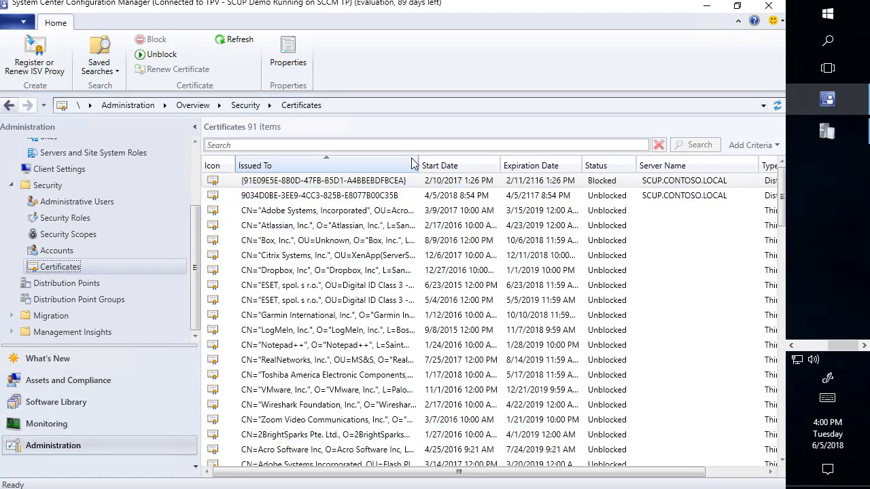
left_click_drag(419, 166, 507, 170)
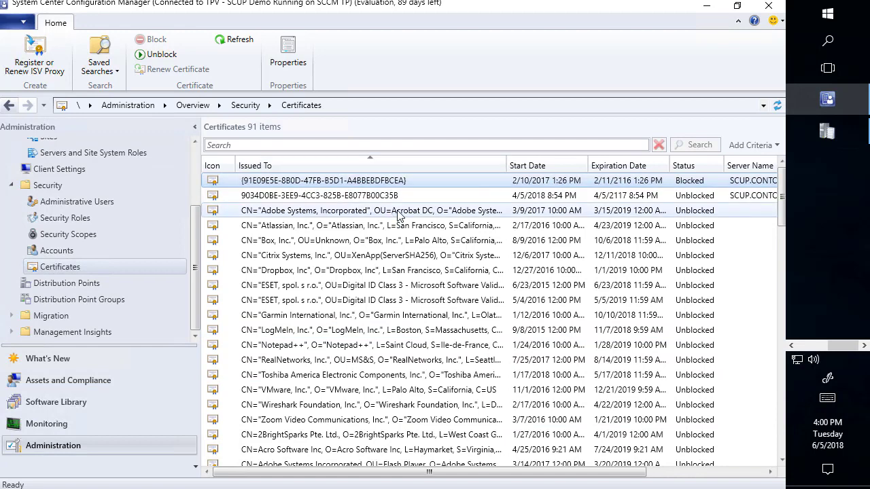
left_click(397, 210)
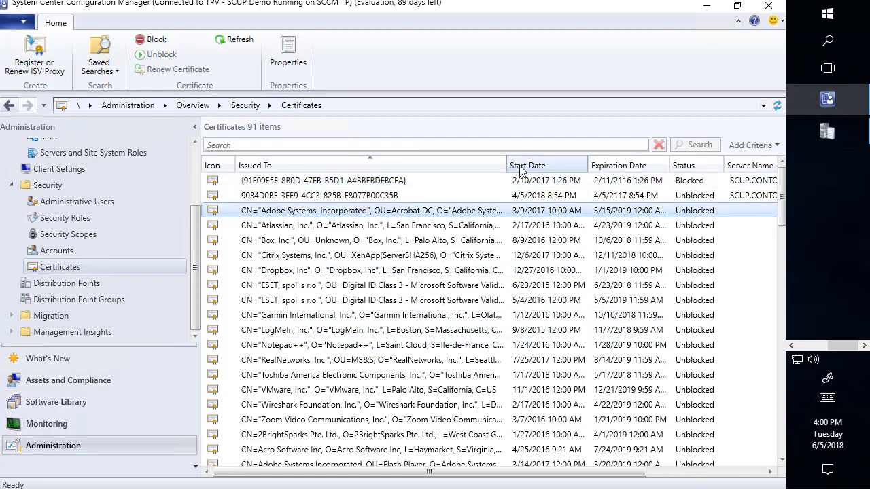
scroll(440, 282, "down", 1)
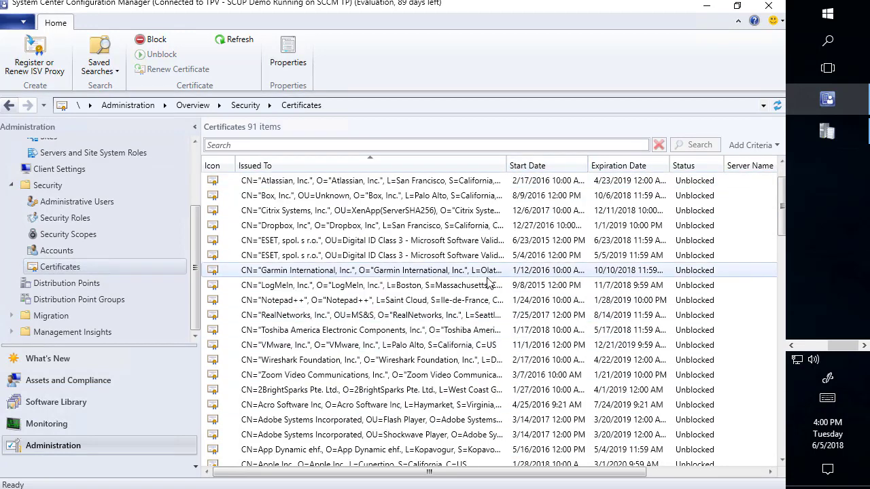
scroll(475, 284, "down", 19)
scroll(489, 285, "down", 4)
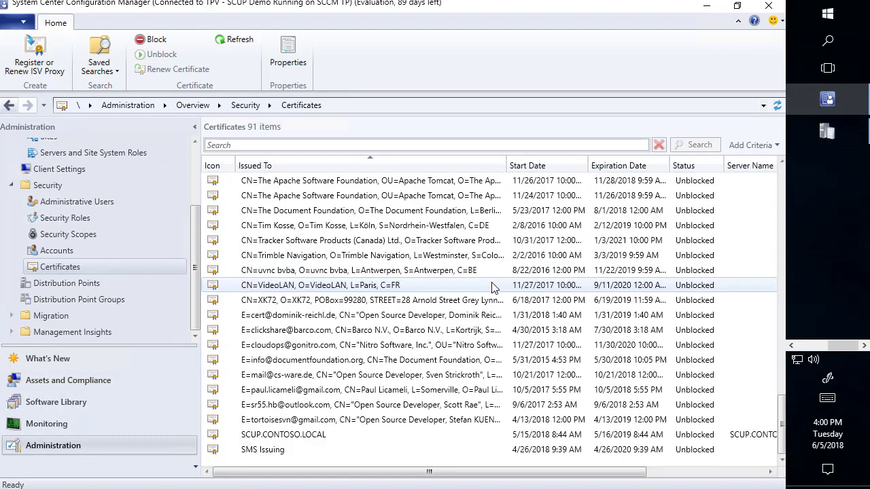
scroll(475, 285, "up", 6)
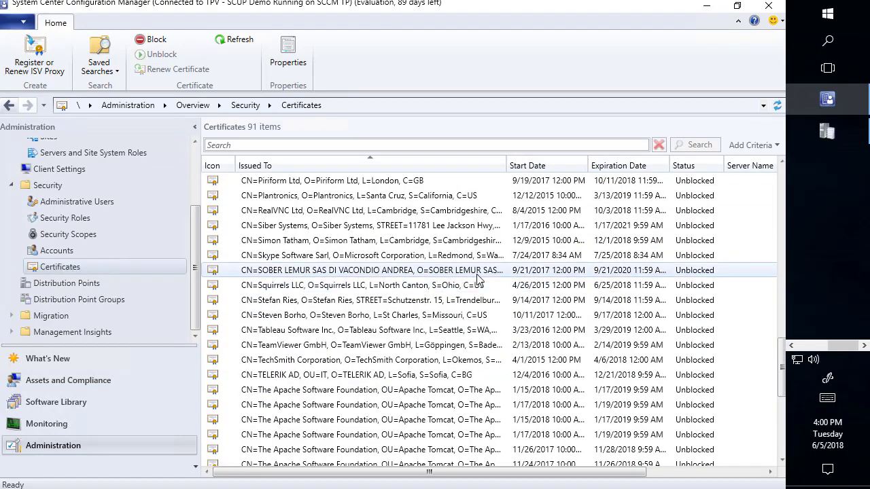
left_click_drag(533, 470, 682, 469)
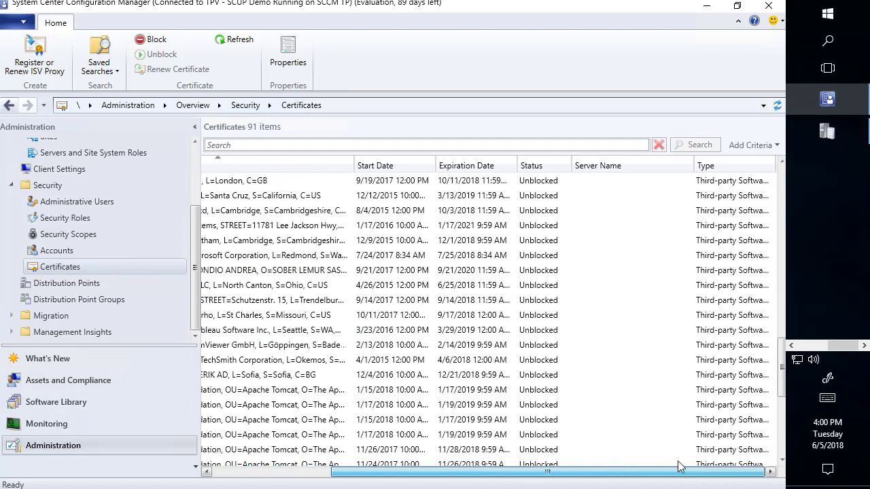
Widen the Type column, narrow Issued To and Server Name, and examine the Patch My PC certificate's type in the Certificates list.
double_click(772, 164)
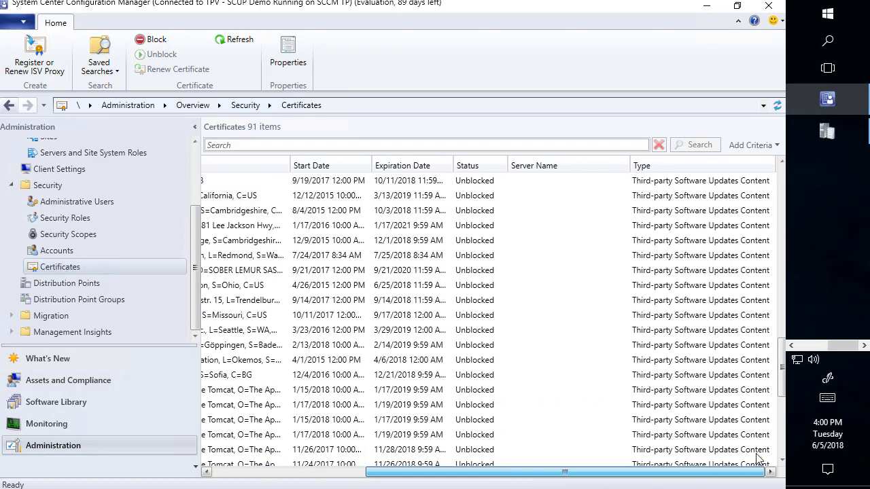
scroll(734, 319, "down", 6)
scroll(731, 342, "up", 9)
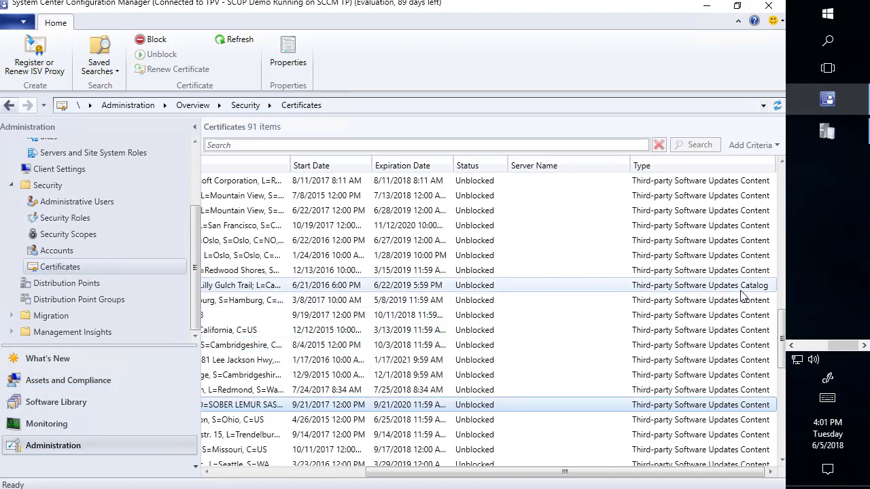
left_click_drag(459, 472, 209, 443)
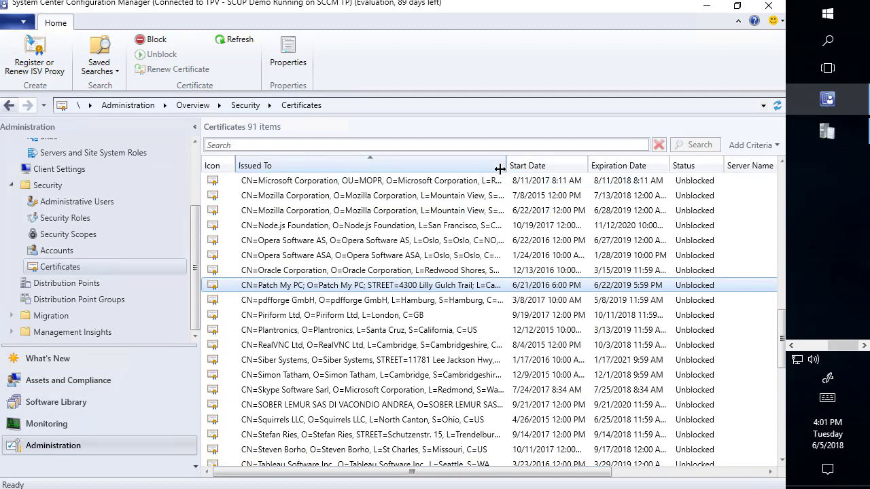
left_click_drag(507, 165, 396, 166)
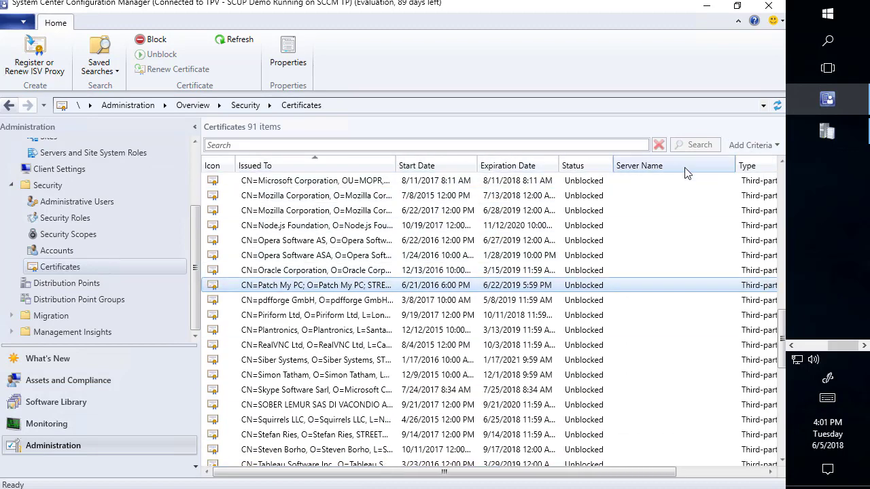
left_click_drag(730, 165, 578, 155)
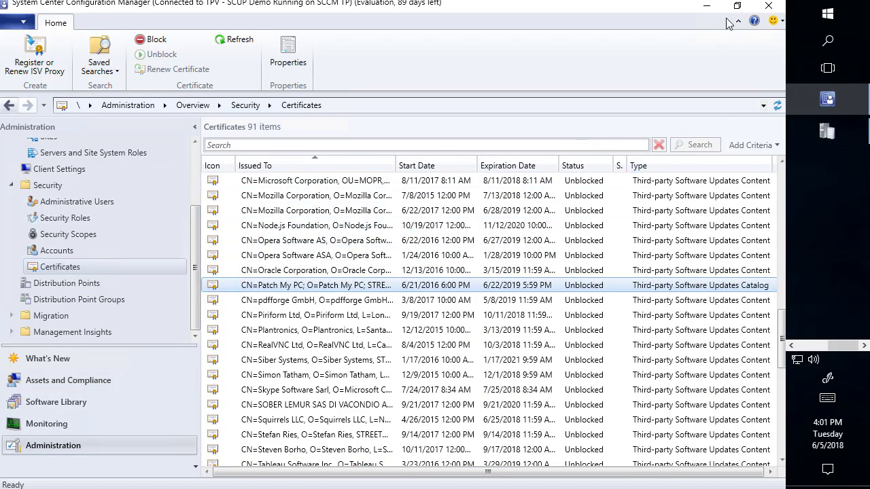
Check the catalog sync log, return to the console, and run a site-wide synchronization from All Software Updates in the Software Library.
left_click(706, 8)
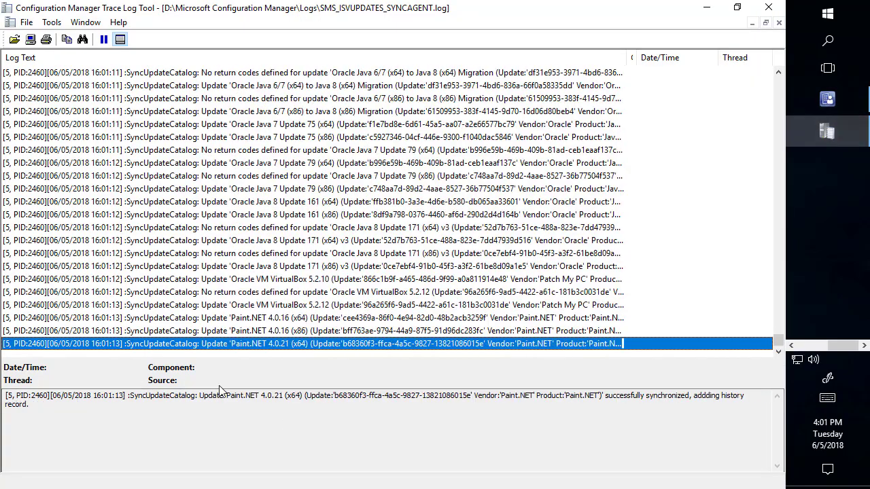
left_click(840, 99)
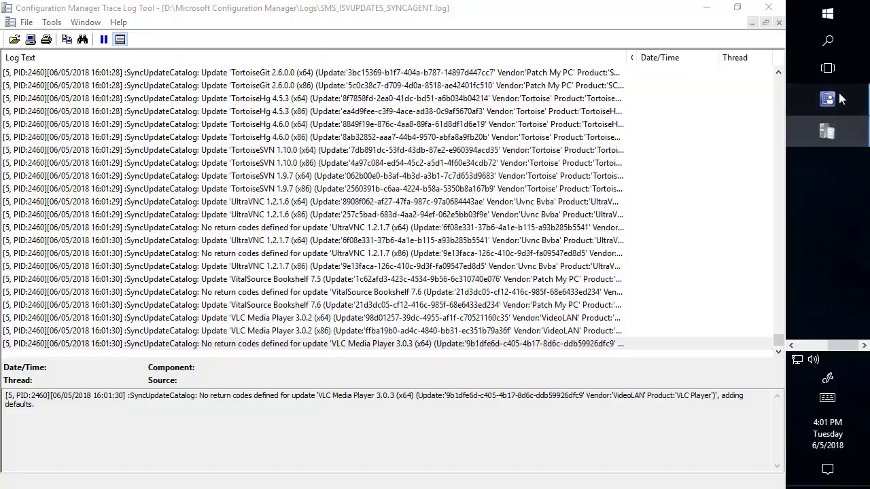
left_click(67, 399)
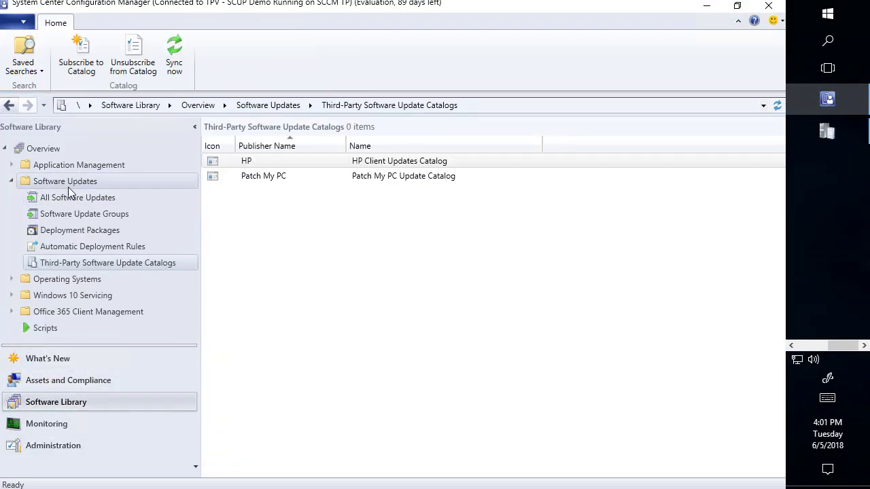
right_click(60, 199)
left_click(136, 206)
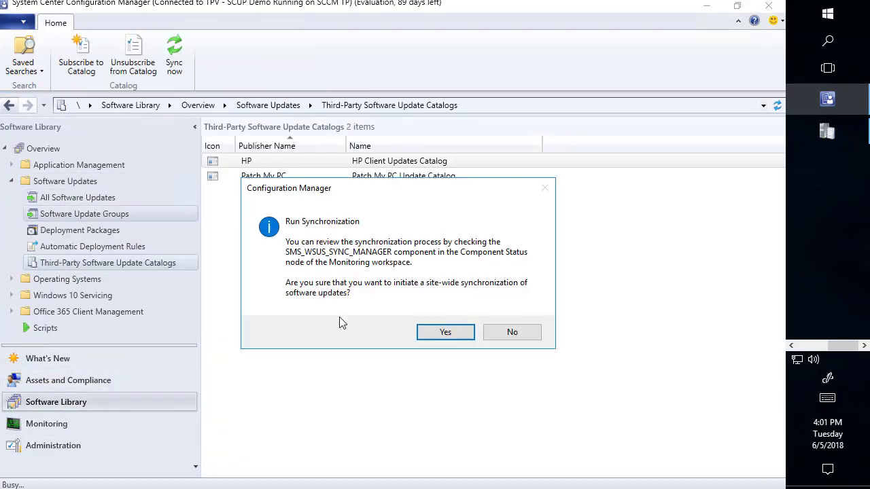
left_click(445, 332)
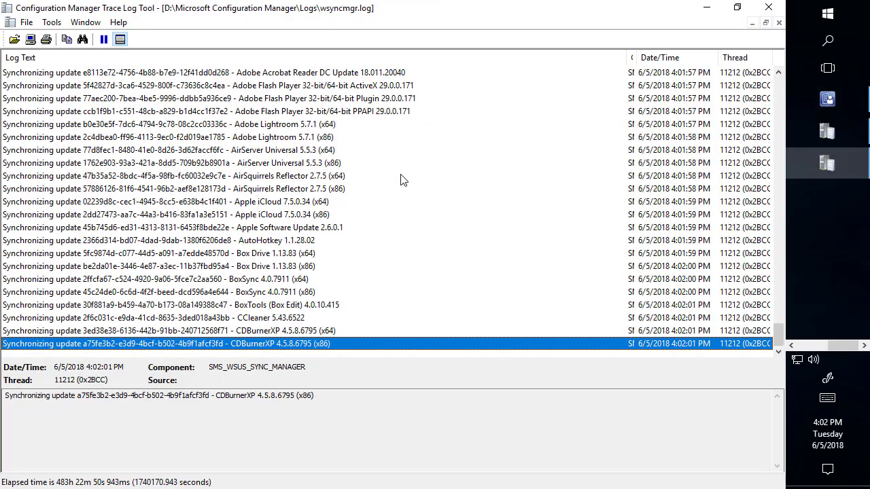
Return to the console and open the Products list in the TPV site's Software Update Point component properties.
left_click(838, 100)
left_click(66, 443)
left_click(12, 186)
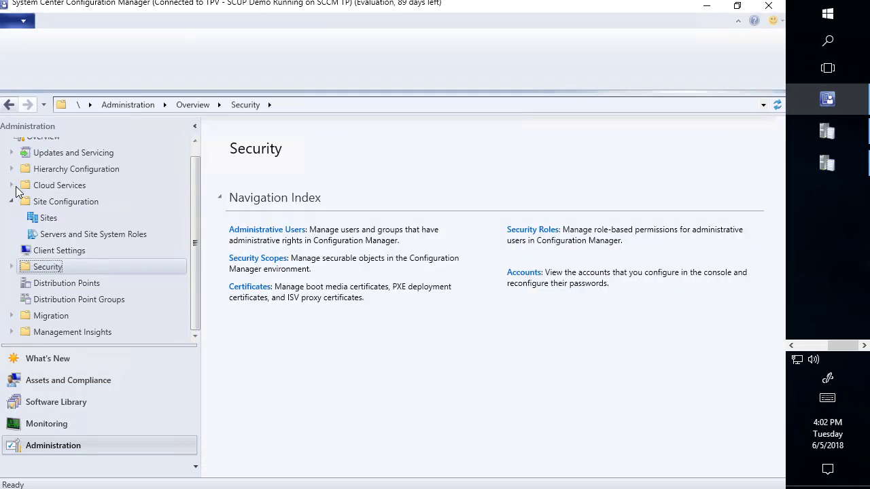
left_click(46, 218)
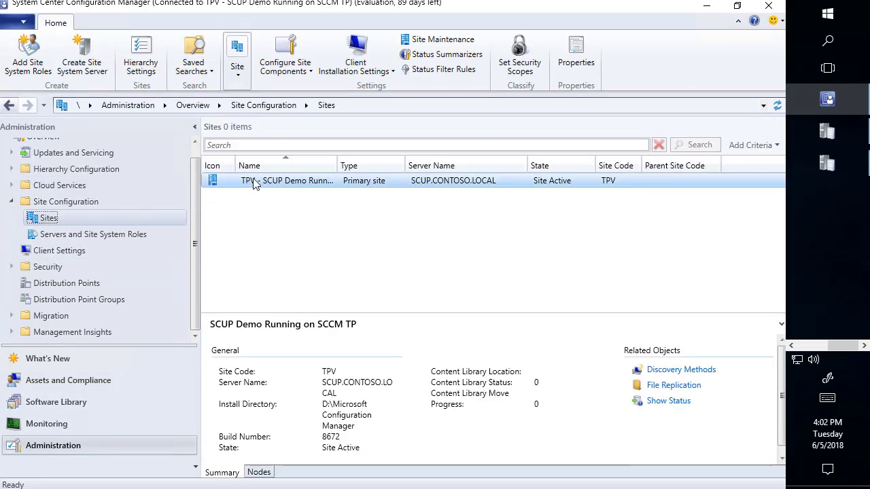
right_click(254, 181)
mouse_move(151, 362)
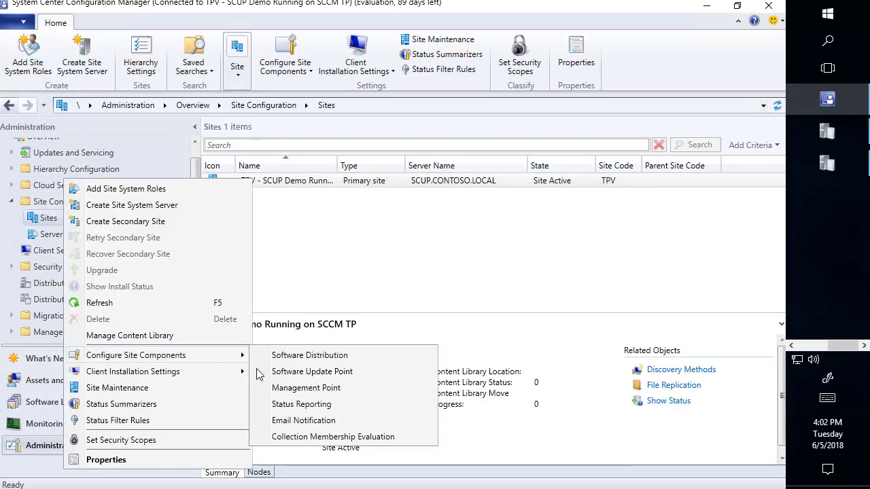
left_click(316, 377)
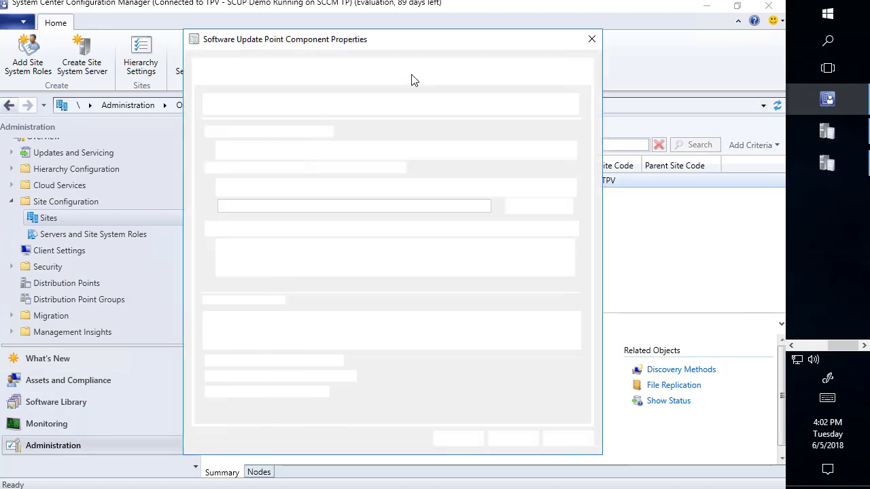
left_click(373, 82)
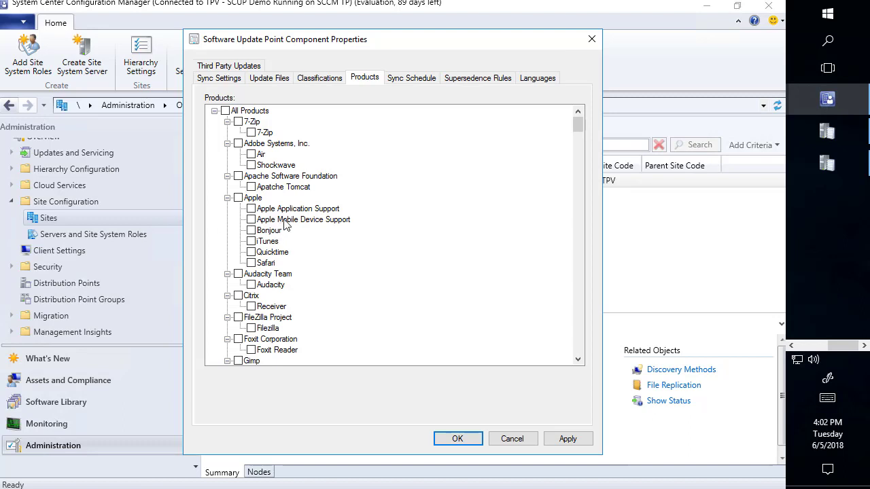
Review the product list down to Patch My PC, collapsing the Microsoft branch, and close the component properties without saving.
scroll(296, 221, "down", 1)
scroll(301, 218, "down", 3)
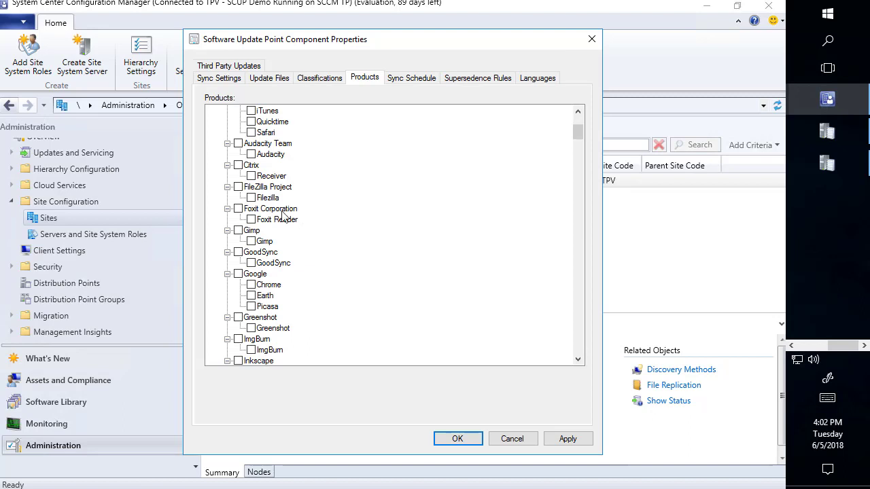
scroll(270, 251, "down", 3)
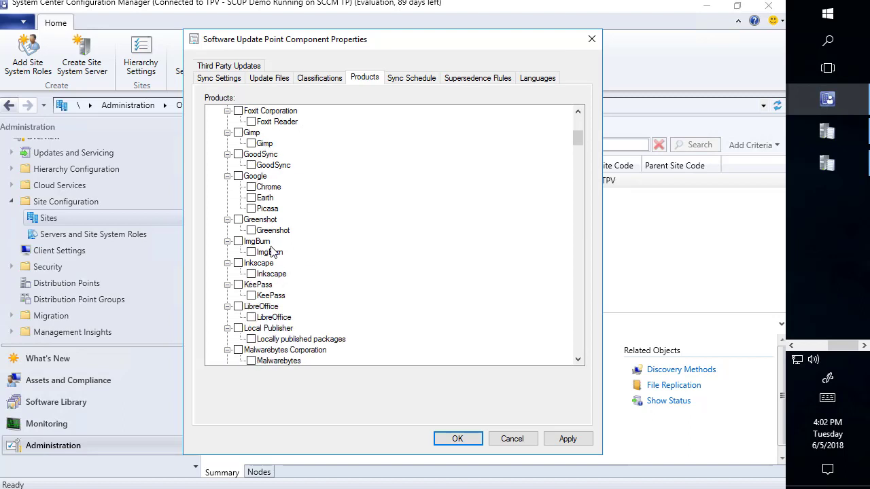
scroll(270, 250, "down", 3)
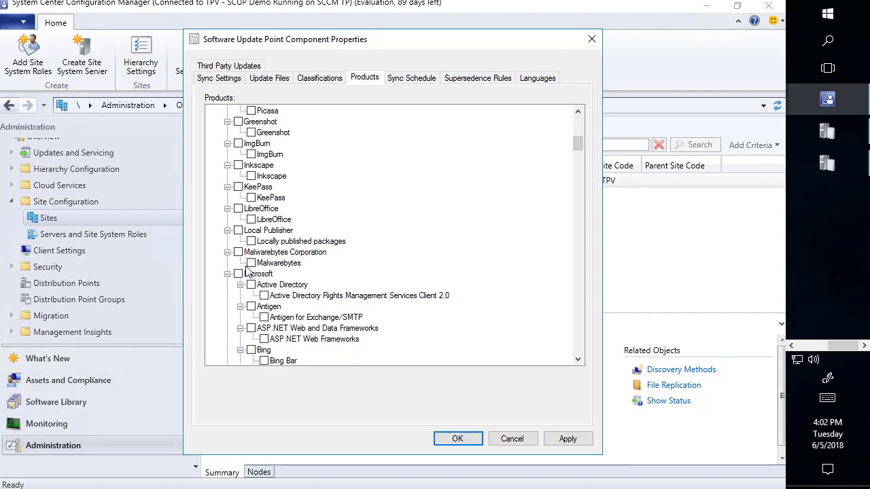
scroll(248, 270, "down", 12)
scroll(260, 268, "up", 15)
left_click(227, 209)
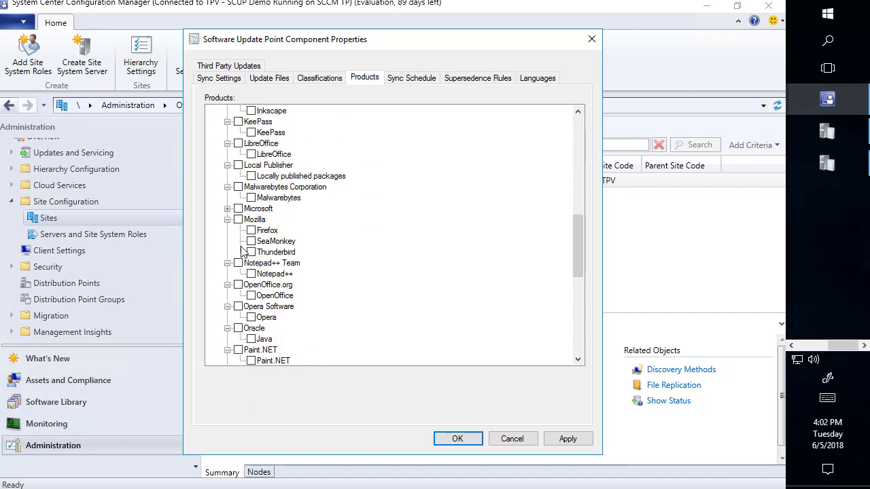
scroll(231, 232, "down", 2)
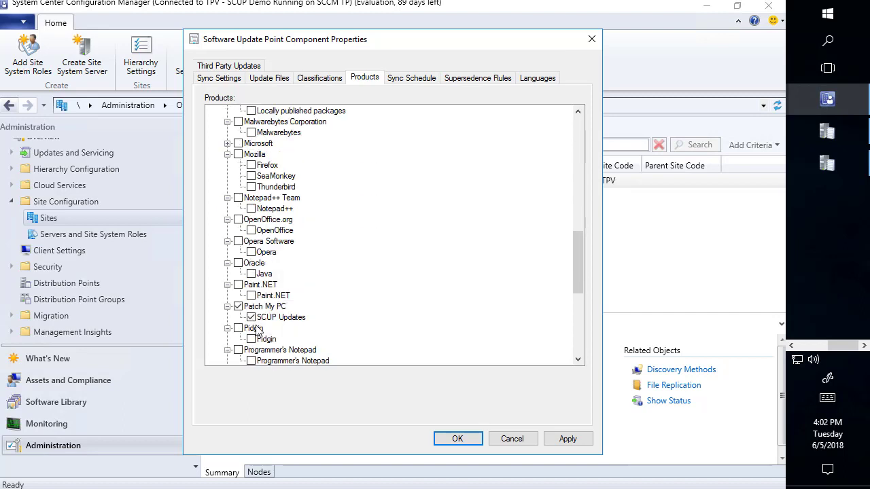
left_click(507, 441)
Open All Software Updates in the Software Library, widen the Title column, and check the synchronization in wsyncmgr.log.
left_click(93, 401)
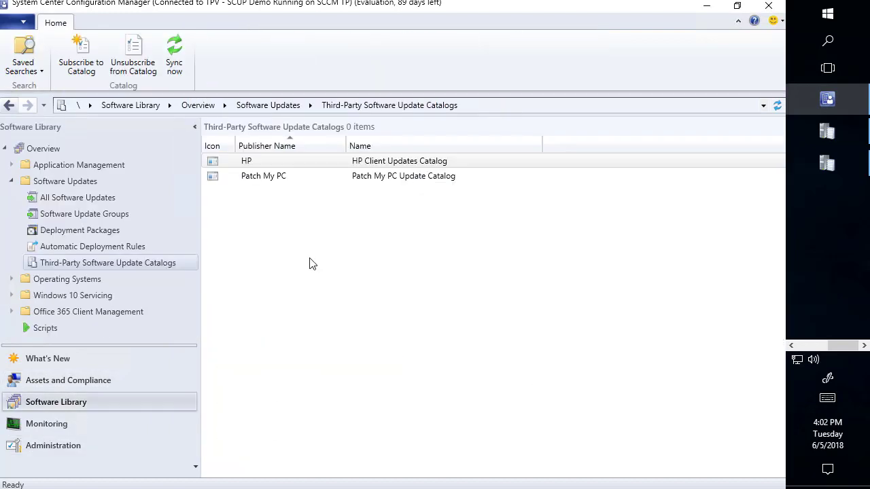
left_click(78, 198)
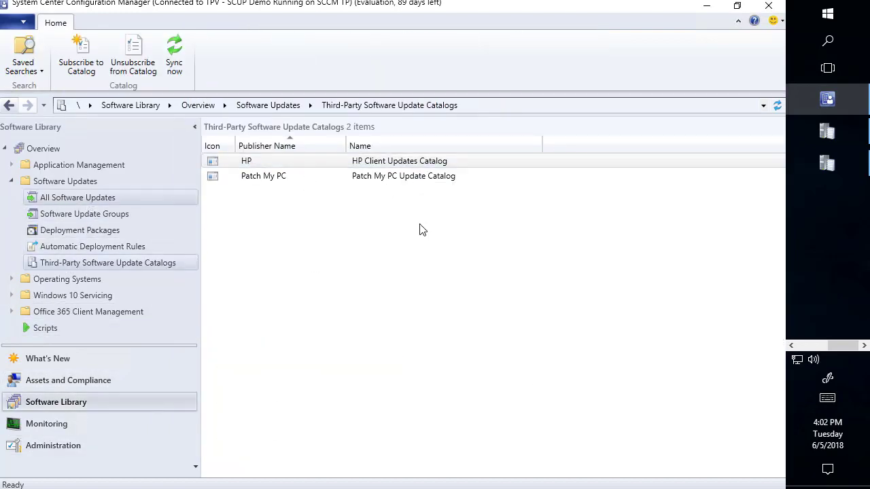
left_click_drag(330, 165, 451, 177)
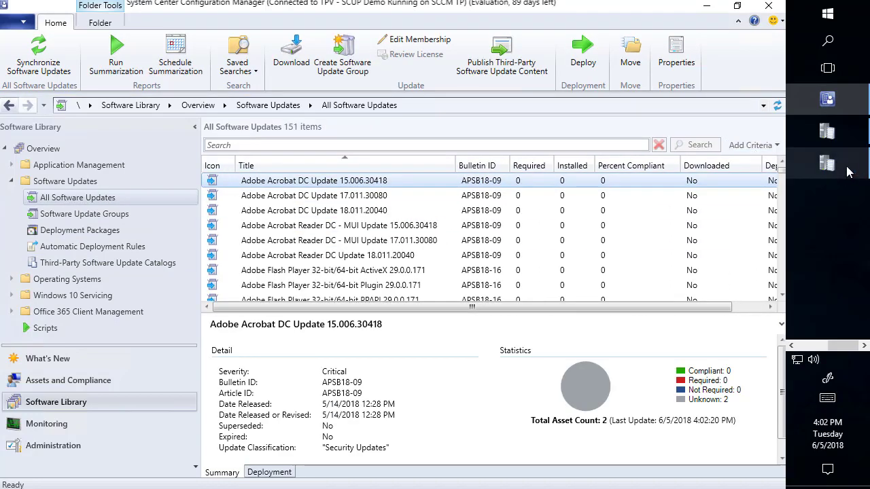
left_click(848, 170)
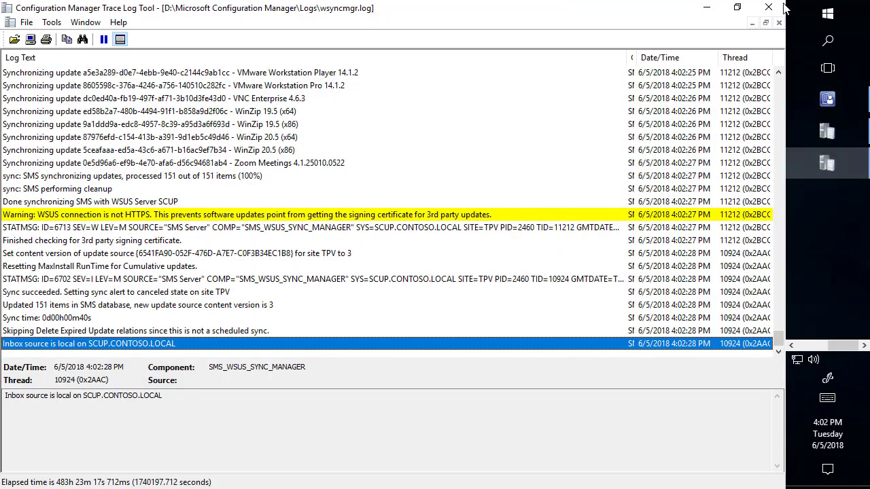
left_click(706, 7)
Search all software updates for "ccl" and publish the third-party software update content for CCleaner 5.43.6522.
left_click(449, 141)
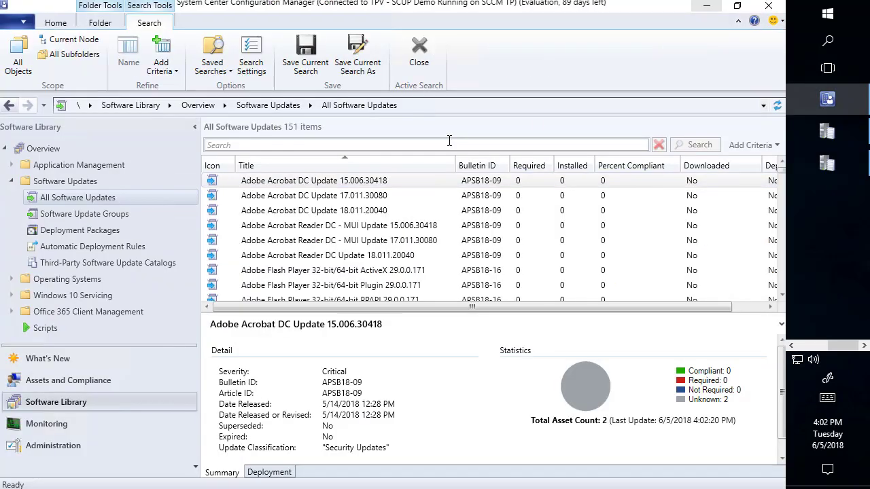
type("ccl")
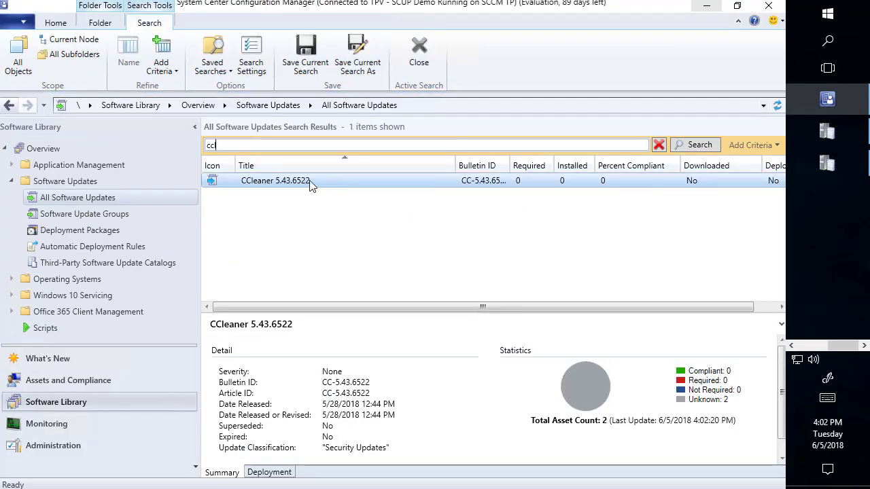
left_click_drag(455, 165, 365, 168)
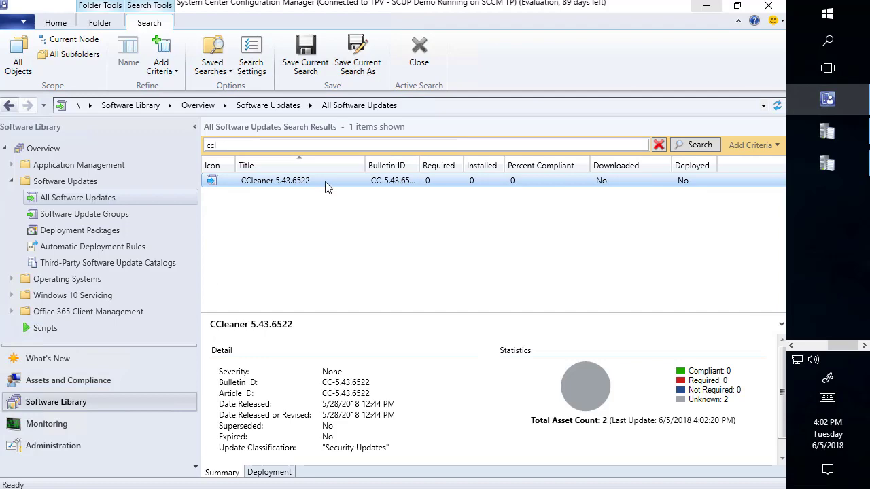
right_click(325, 187)
left_click(174, 256)
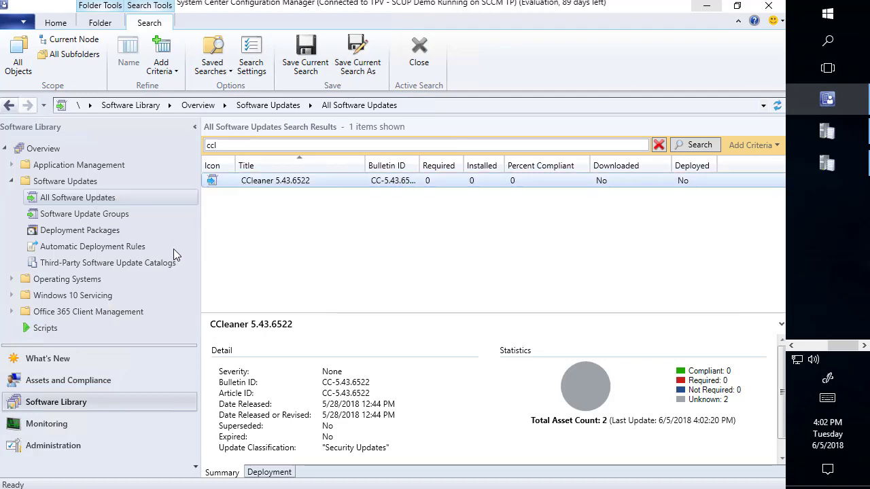
Examine SMS_ISVUPDATES_SYNCAGENT.log for the CCleaner certificate check, content download, and publishing entries.
left_click(826, 164)
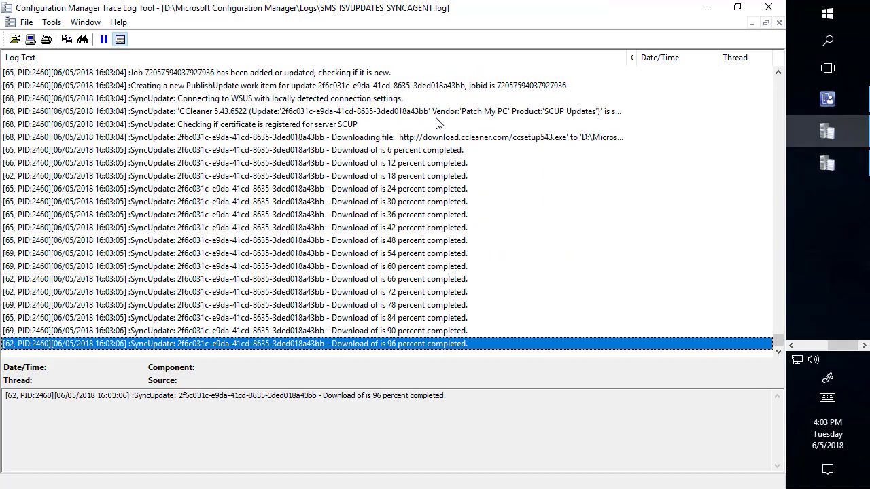
left_click(424, 75)
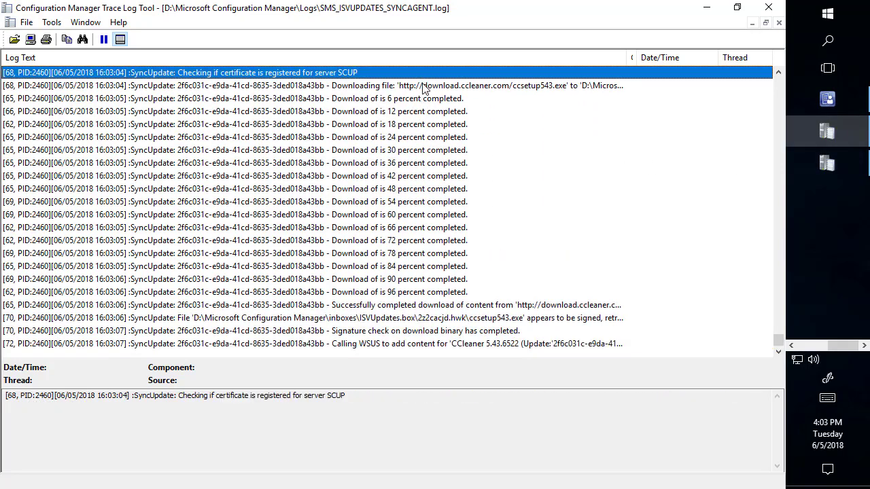
left_click(427, 86)
left_click(449, 255)
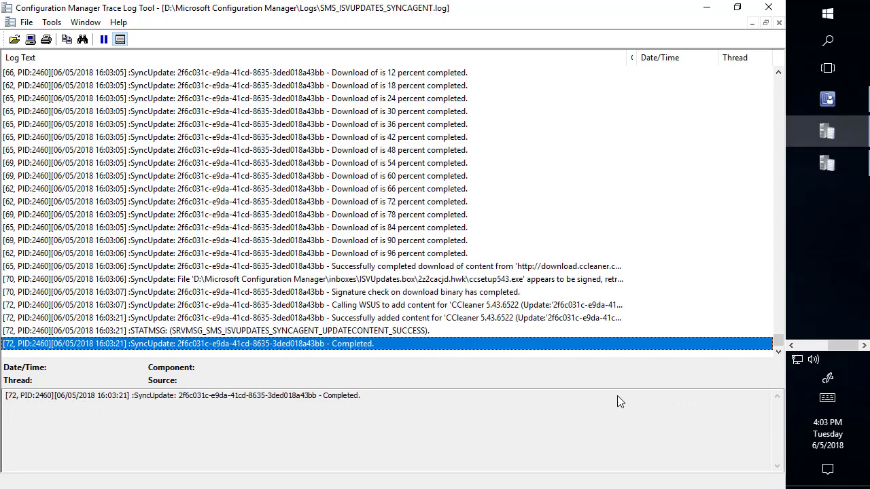
Return to the console, run another site-wide software updates synchronization, and check its entries in wsyncmgr.log.
left_click(827, 98)
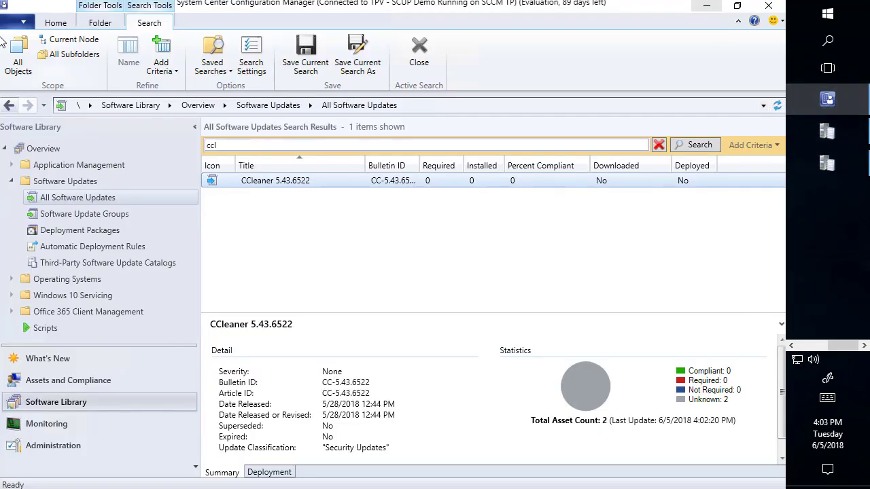
right_click(74, 197)
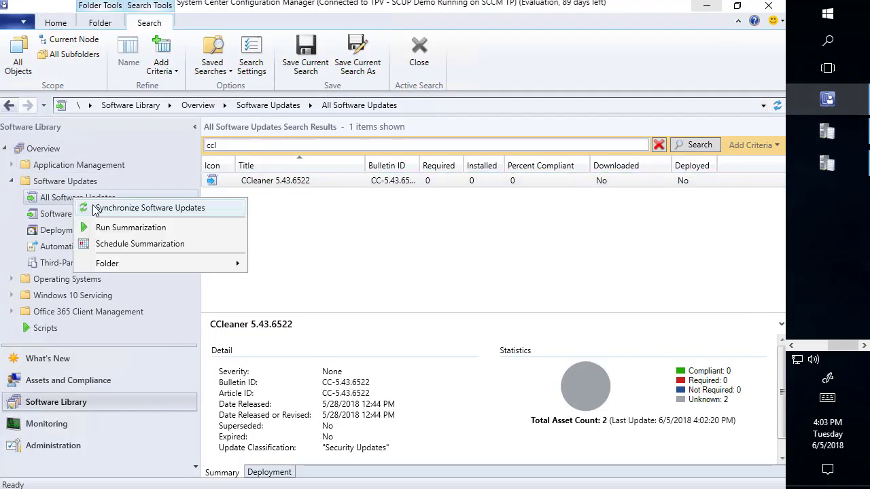
left_click(95, 208)
left_click(441, 333)
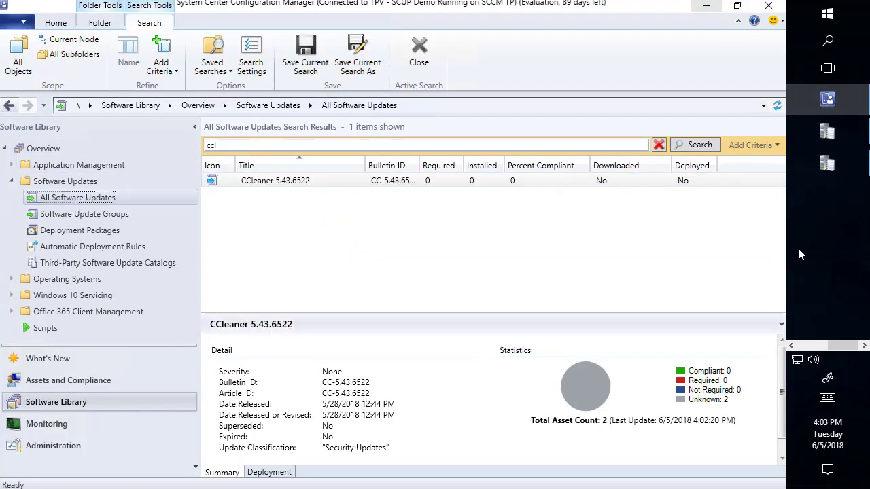
left_click(836, 139)
left_click(833, 164)
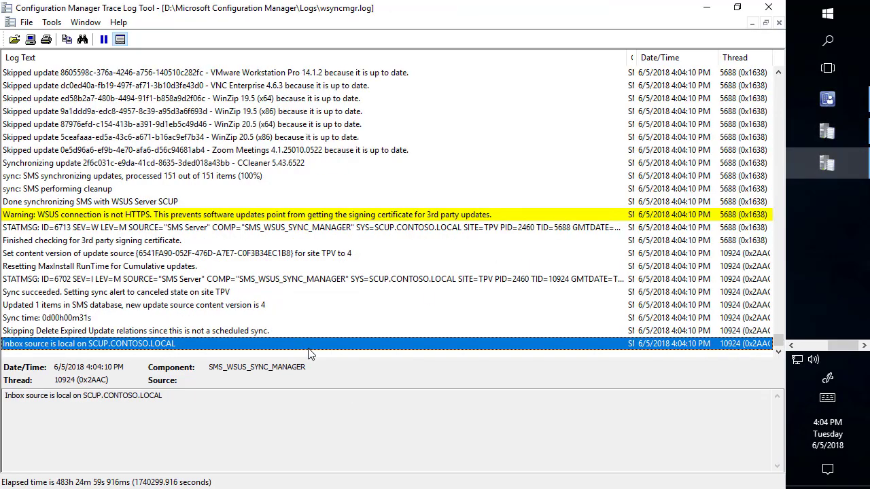
Return to the Configuration Manager console, rerun the "ccl" search with the Bulletin ID column widened, and review the actions available for CCleaner 5.43.6522.
left_click(827, 98)
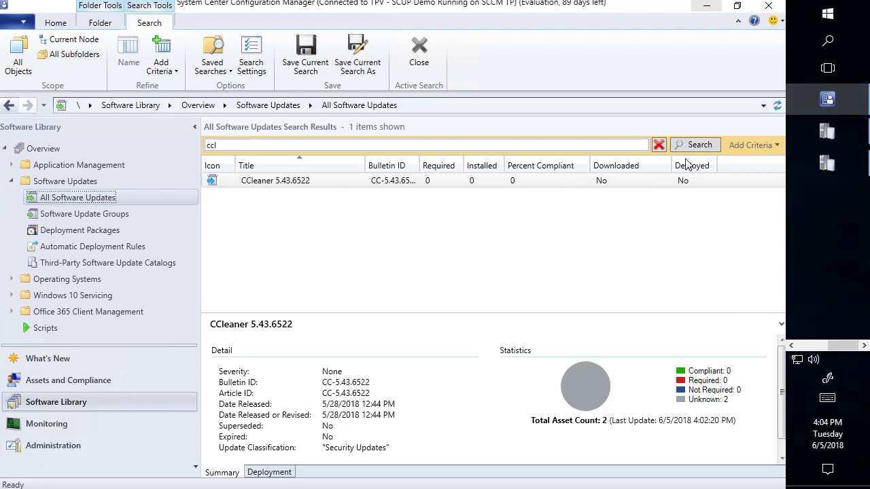
left_click(694, 143)
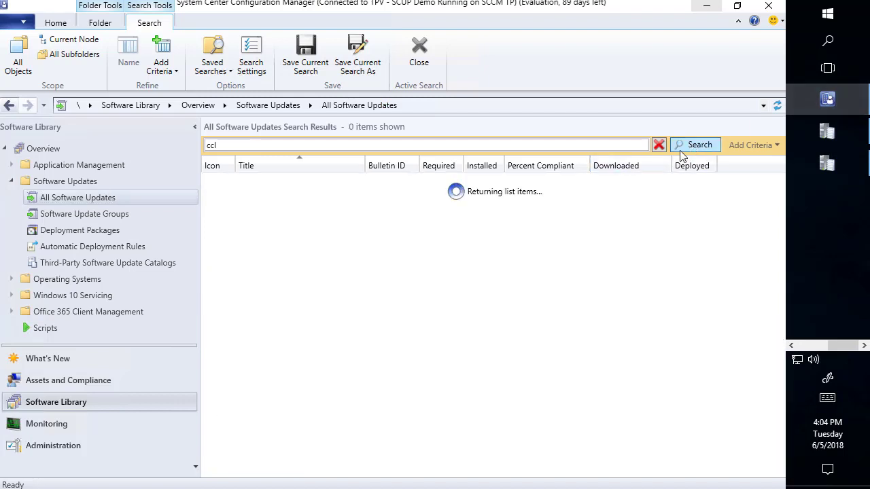
left_click_drag(365, 166, 336, 168)
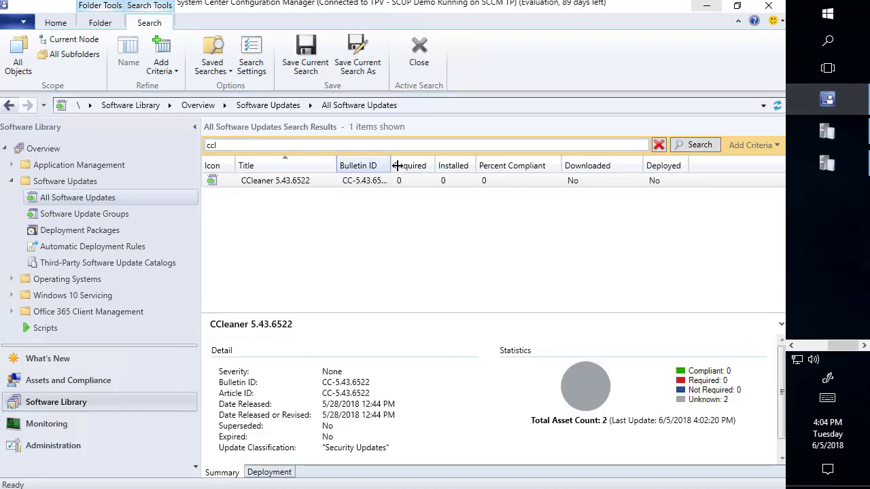
left_click_drag(390, 165, 429, 166)
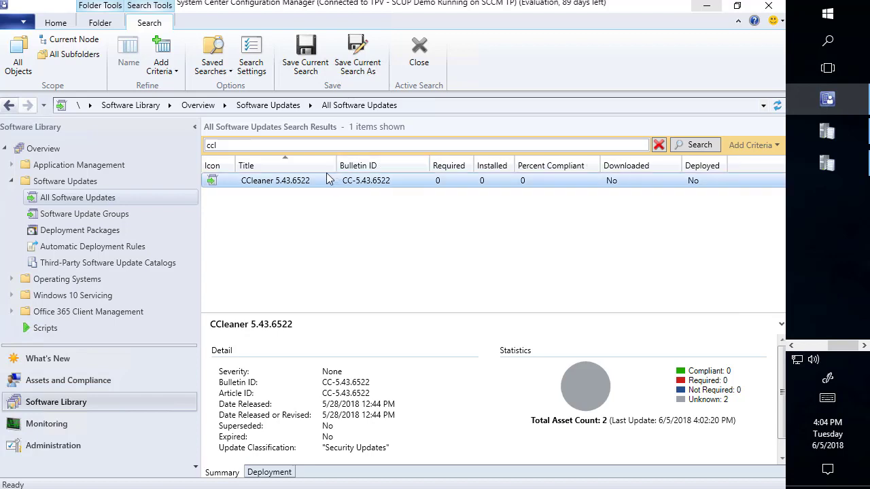
right_click(287, 185)
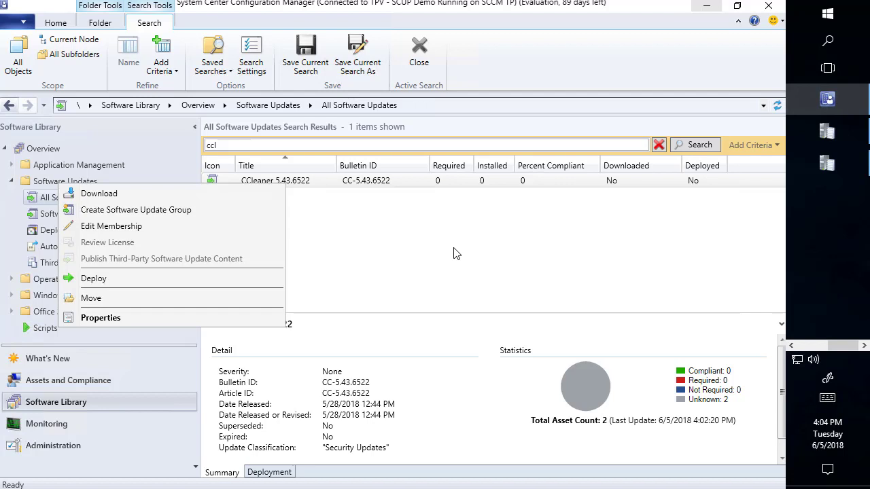
Open Third-Party Software Update Catalogs and review the actions available for the HP Client Updates Catalog.
left_click(45, 263)
left_click(244, 161)
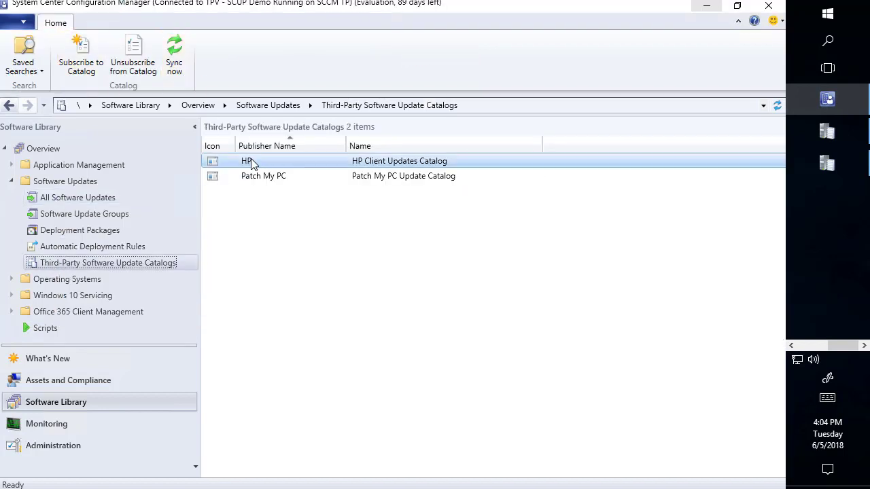
right_click(248, 162)
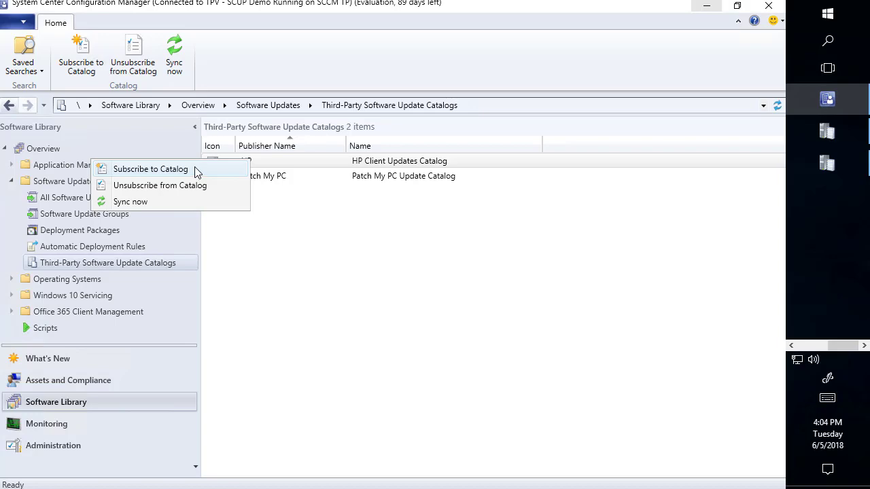
Reopen All Software Updates with a wider Title column and review the actions available for Adobe Acrobat DC Update 15.006.30418.
left_click(59, 200)
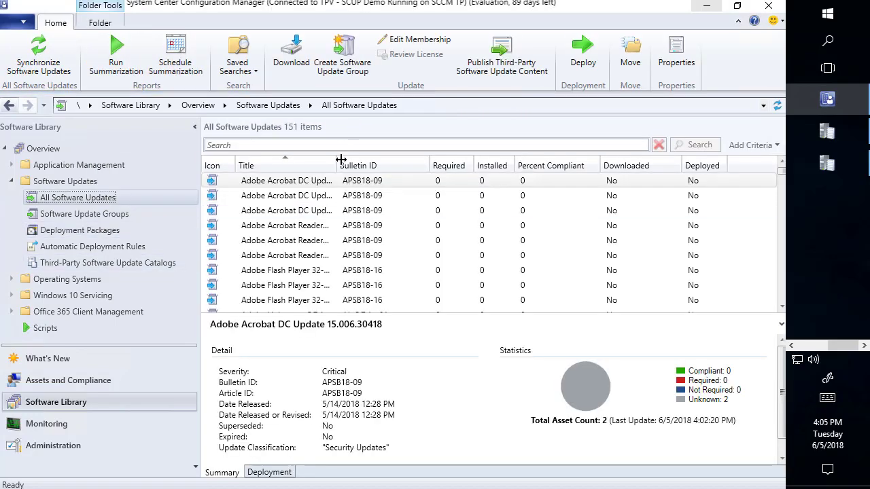
left_click_drag(339, 166, 375, 182)
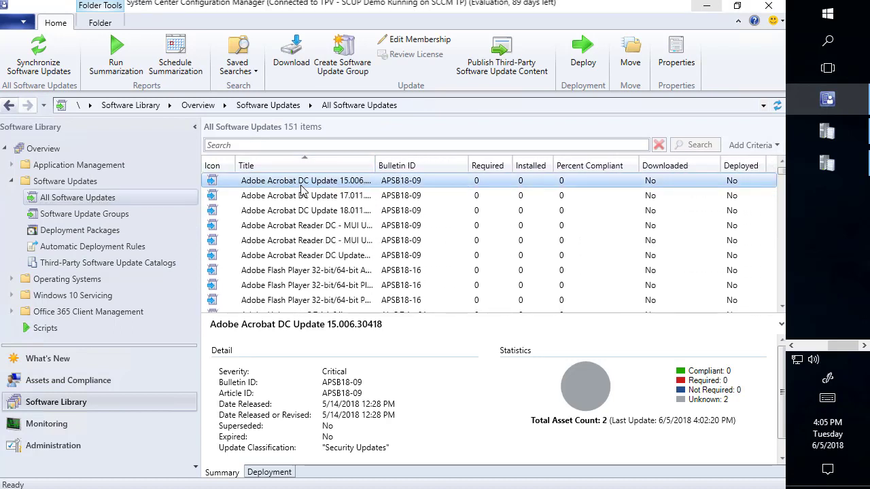
right_click(284, 185)
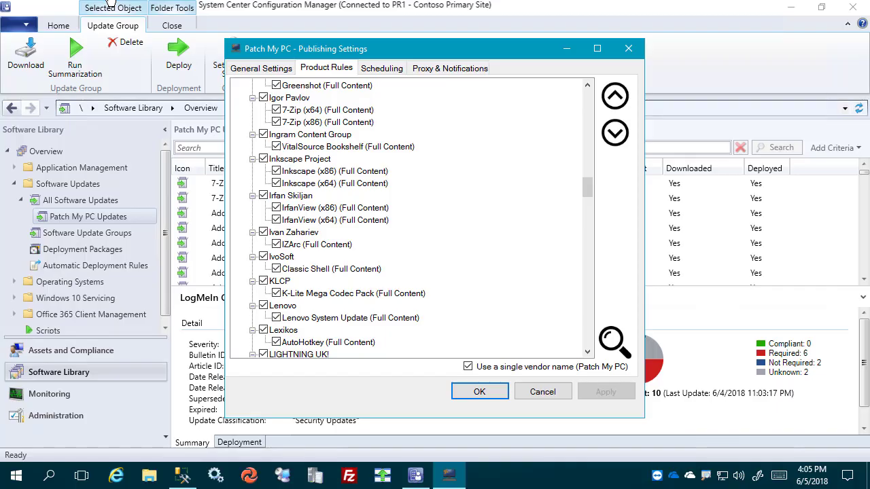
Browse the product rules in the Patch My PC Publishing Settings and review the publishing options for Paint.NET (x86), leaving the rule unmodified.
scroll(475, 211, "up", 10)
scroll(485, 210, "up", 12)
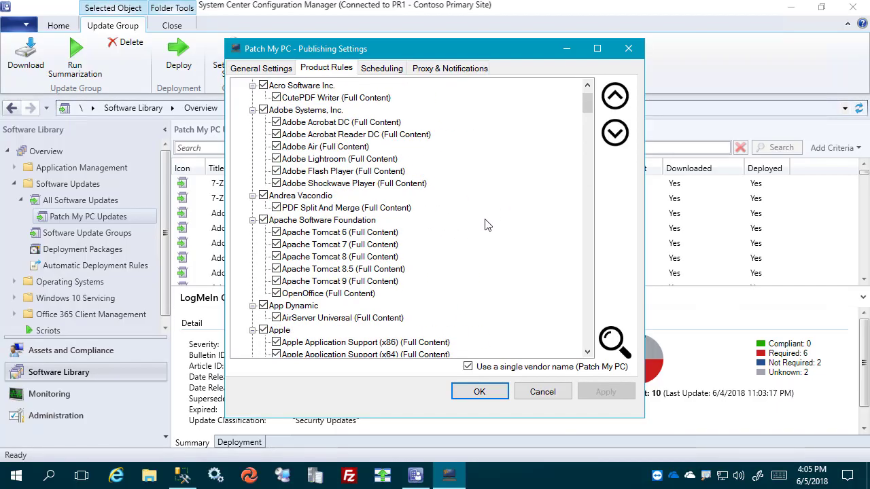
scroll(485, 207, "down", 15)
scroll(487, 207, "down", 5)
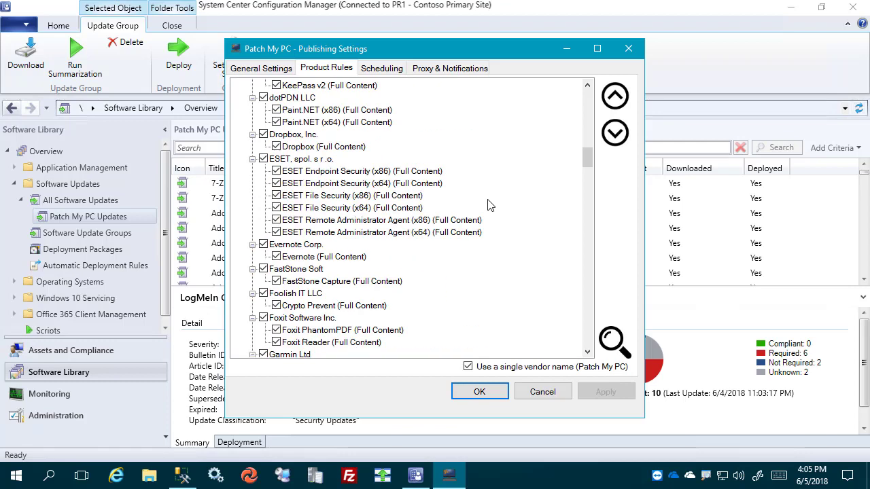
right_click(324, 108)
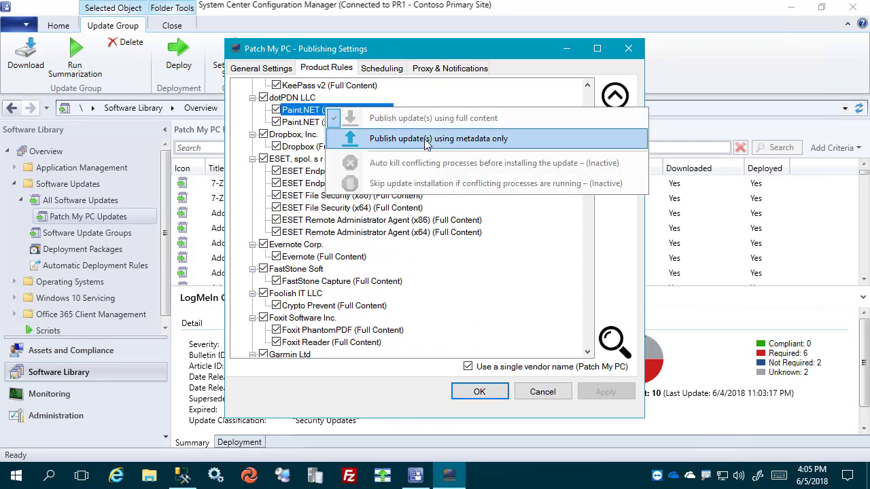
left_click(302, 112)
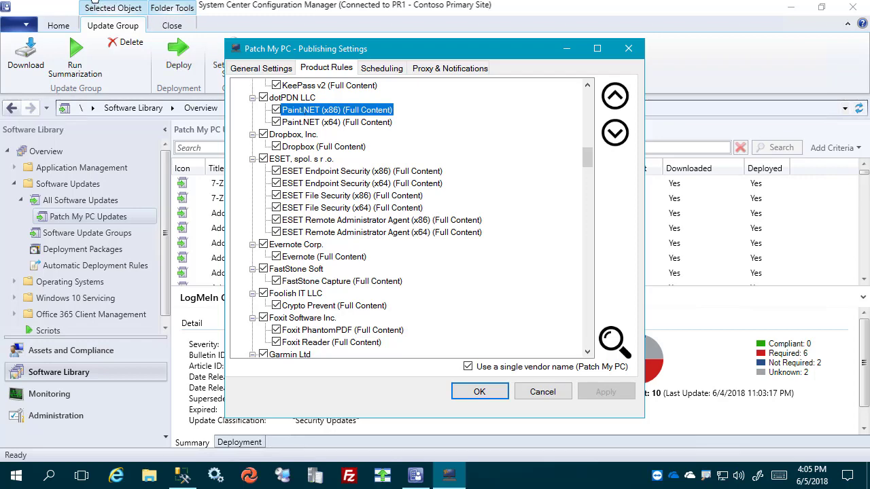